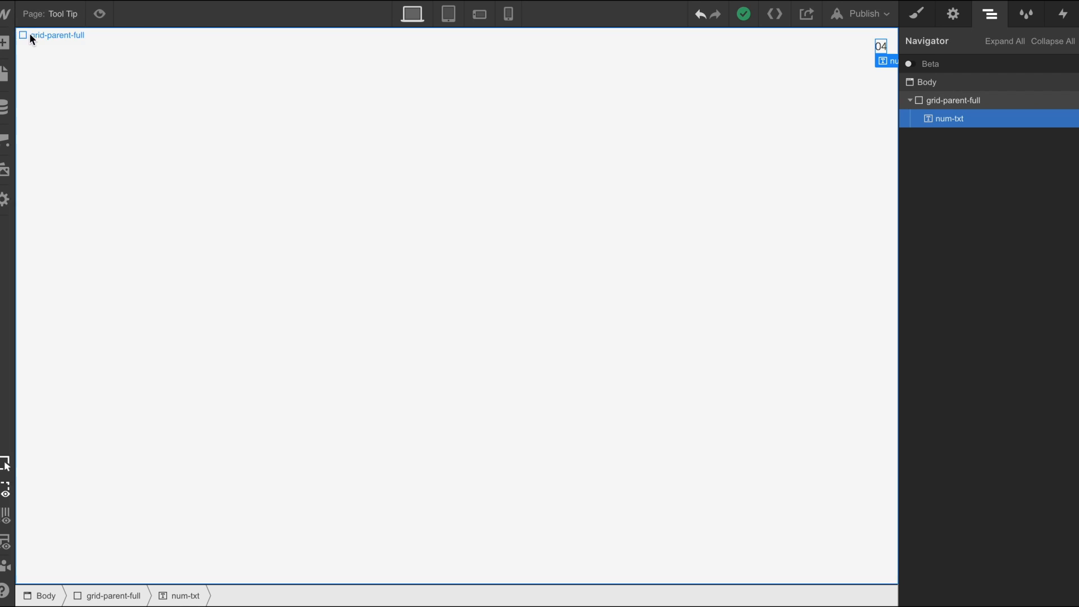
Add a div block inside grid-parent-full and give it the new class tool-tip-parent-1
{"action": "left_click", "coordinate": [4, 44]}
{"action": "left_click_drag", "start_coordinate": [79, 334], "coordinate": [400, 342]}
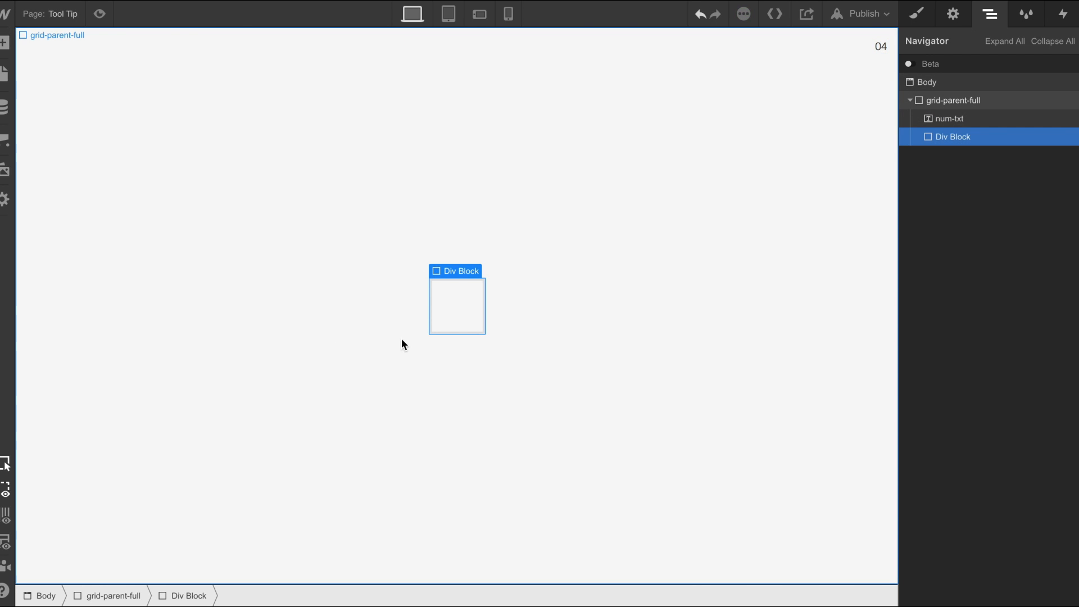
{"action": "left_click", "coordinate": [917, 14]}
{"action": "left_click", "coordinate": [951, 84]}
{"action": "type", "text": "t"}
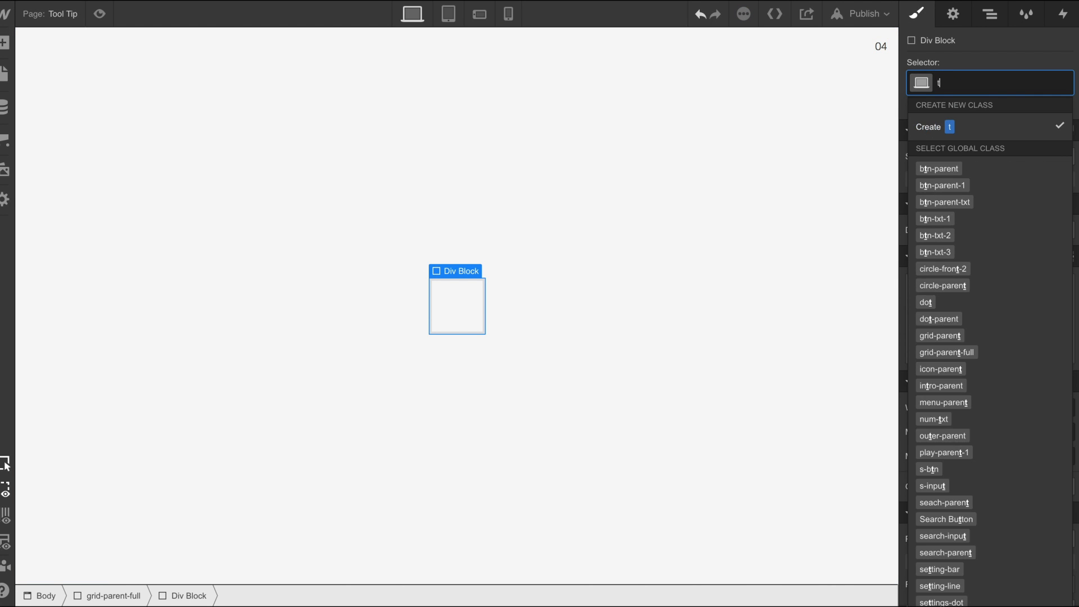
{"action": "type", "text": "ool-tip"}
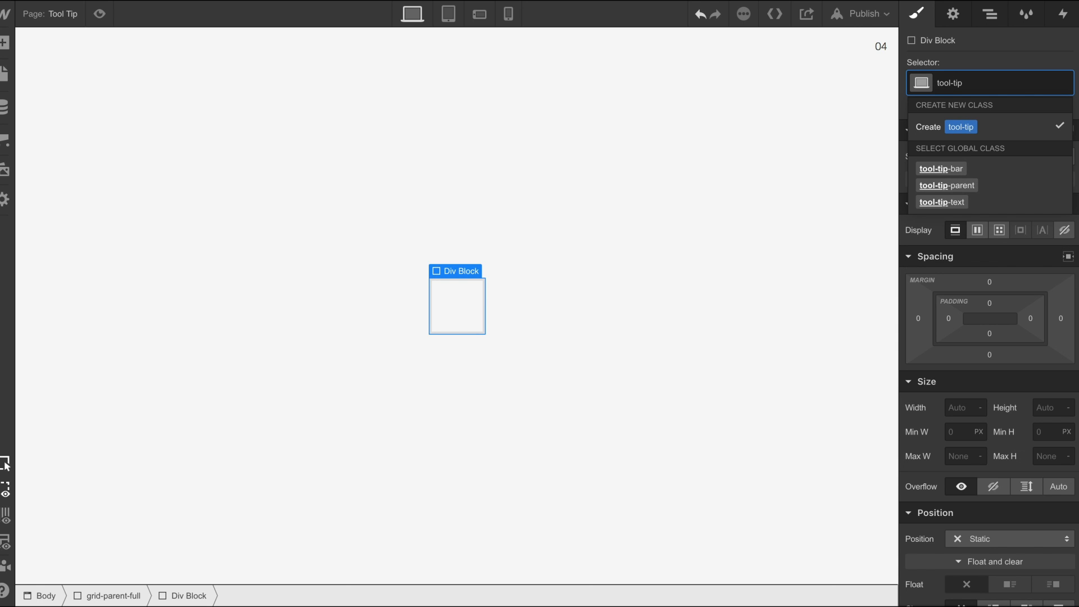
{"action": "type", "text": "-parent-1"}
{"action": "key", "text": "Return"}
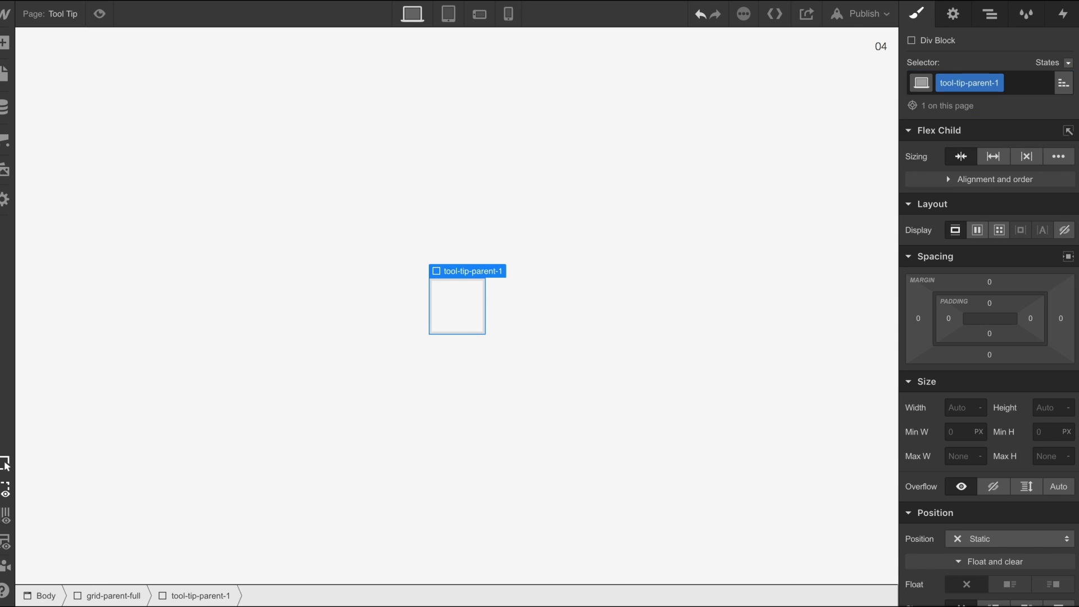
Size tool-tip-parent-1 to 40 px wide by 28 px high and set its position to Relative
{"action": "left_click", "coordinate": [957, 410]}
{"action": "type", "text": "40px"}
{"action": "left_click", "coordinate": [1047, 409]}
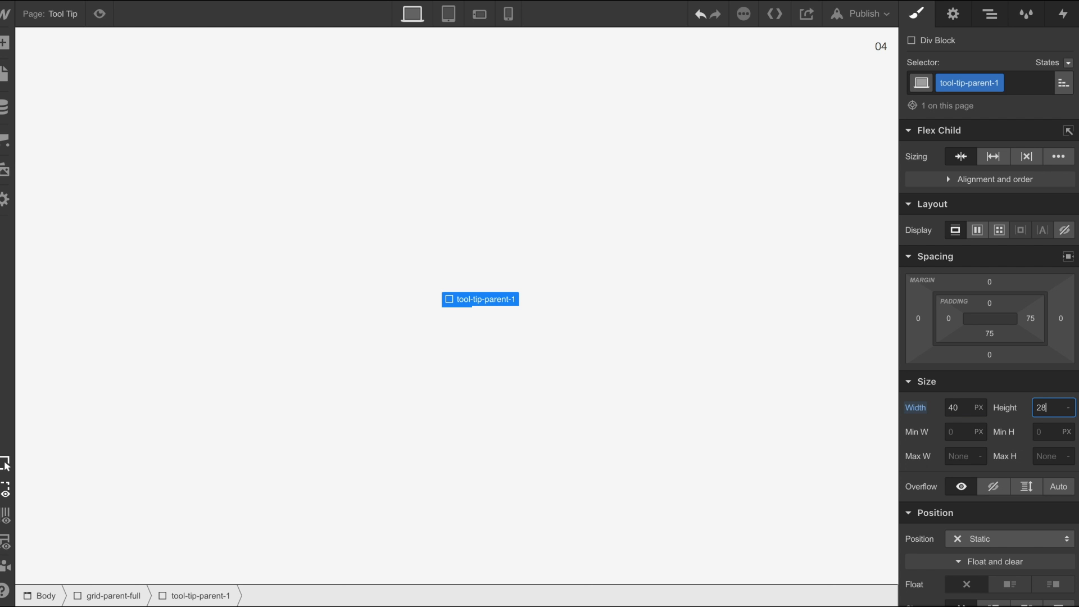
{"action": "type", "text": "28px"}
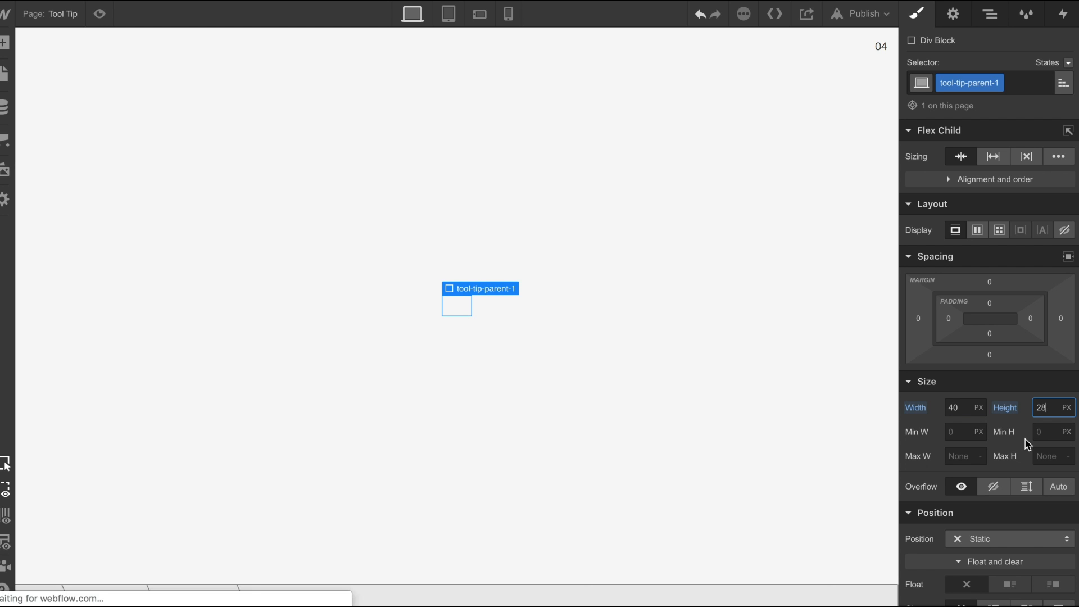
{"action": "left_click", "coordinate": [983, 539]}
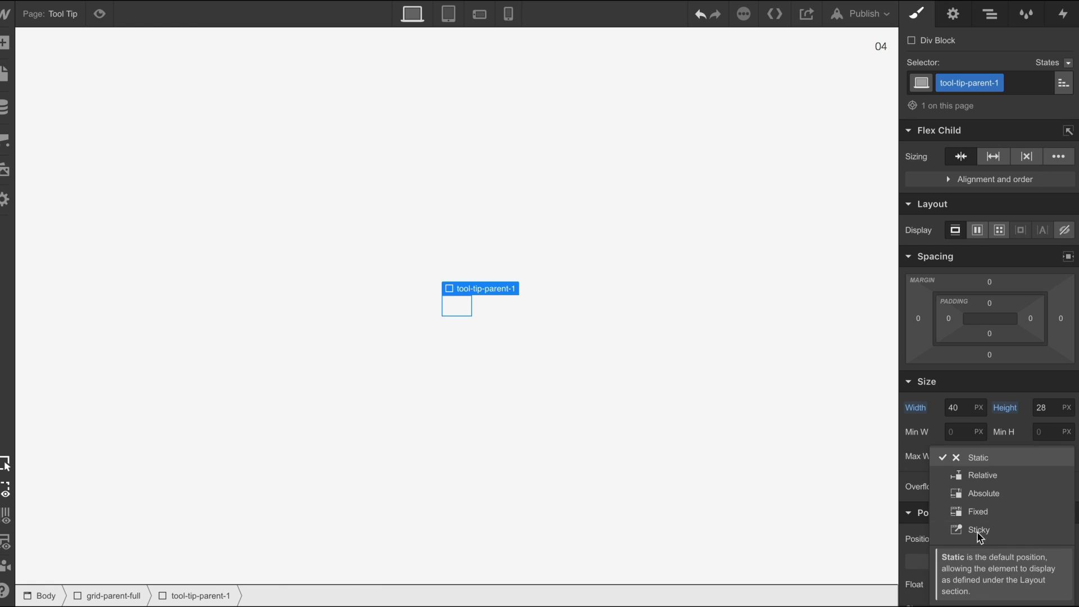
{"action": "left_click", "coordinate": [966, 478]}
{"action": "scroll", "coordinate": [987, 466], "scroll_direction": "down", "scroll_amount": 1}
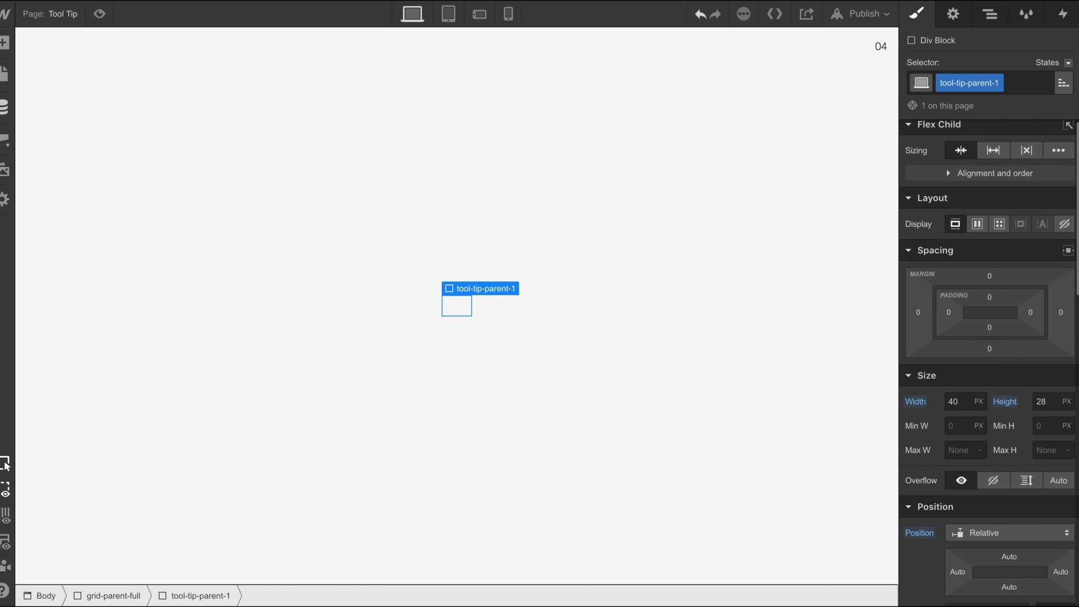
Add a div block inside tool-tip-parent-1 and give it the new class tool-bar
{"action": "left_click", "coordinate": [4, 43]}
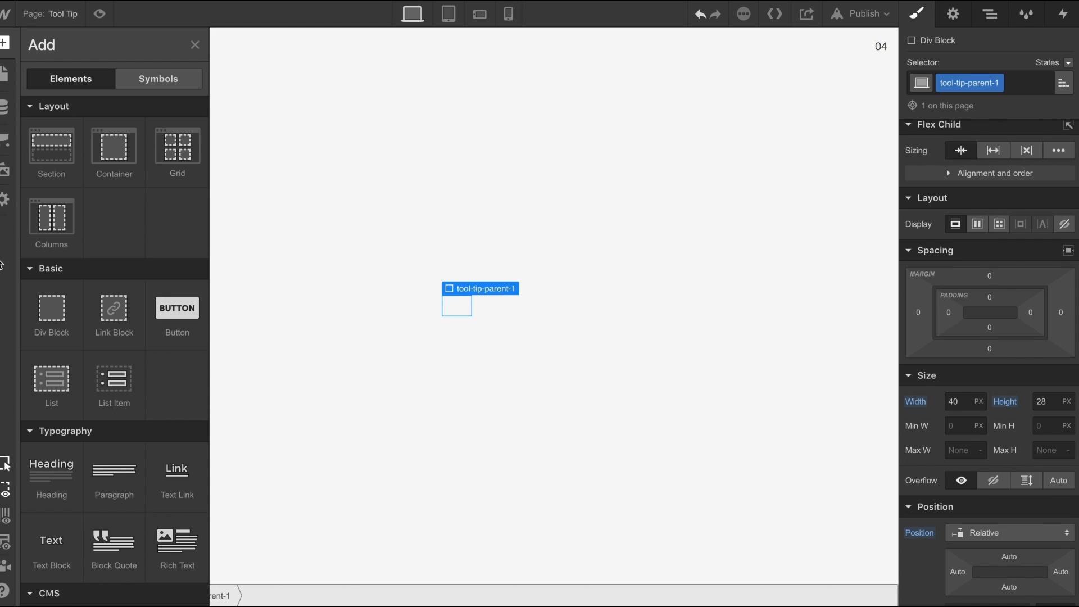
{"action": "left_click_drag", "start_coordinate": [44, 311], "coordinate": [456, 307]}
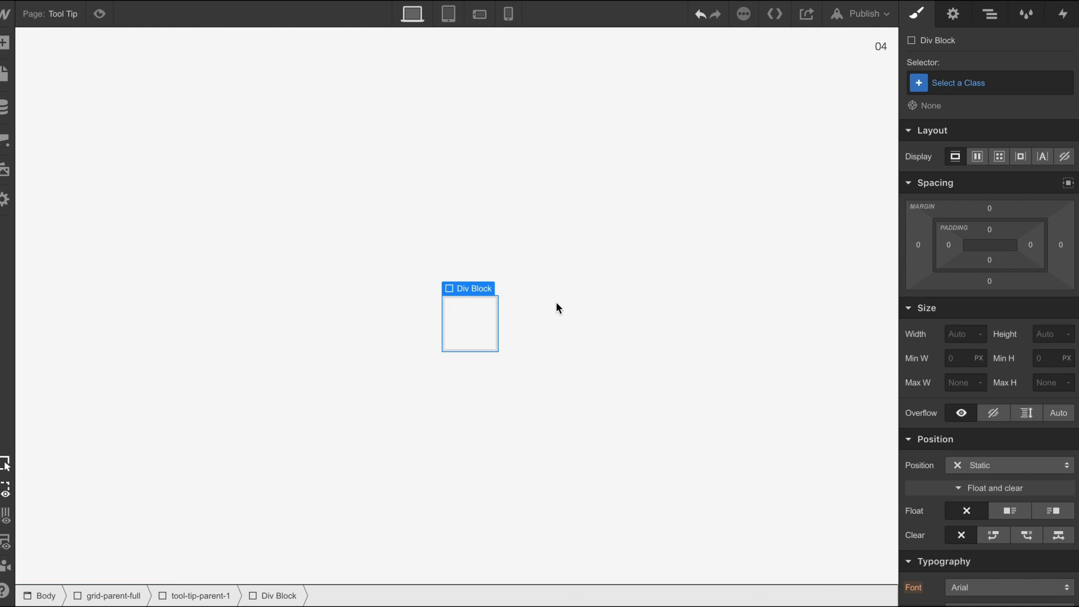
{"action": "left_click", "coordinate": [972, 82]}
{"action": "type", "text": "tool-bar"}
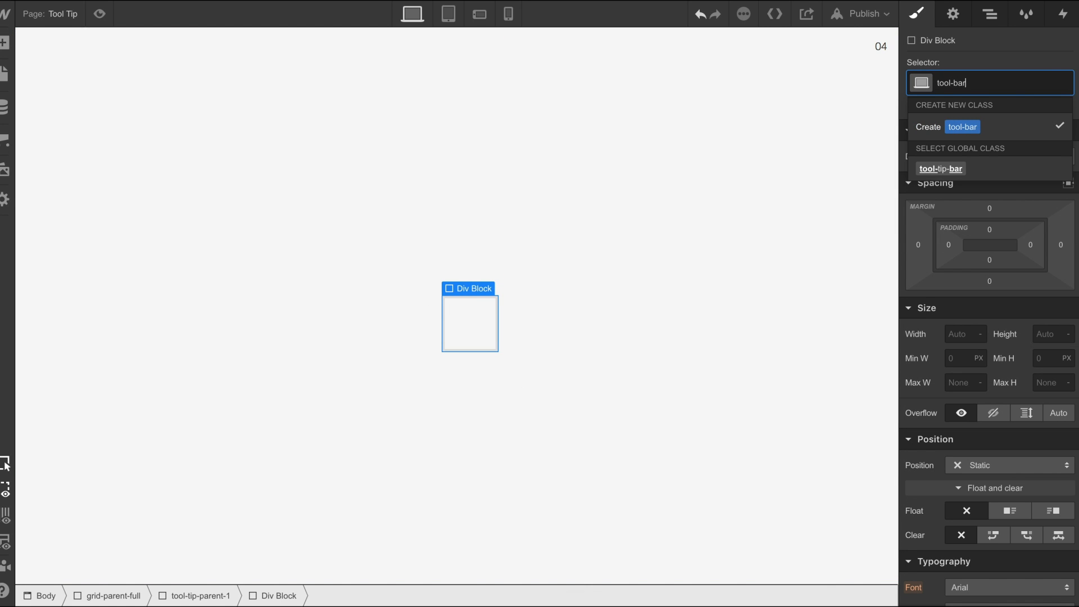
{"action": "key", "text": "Return"}
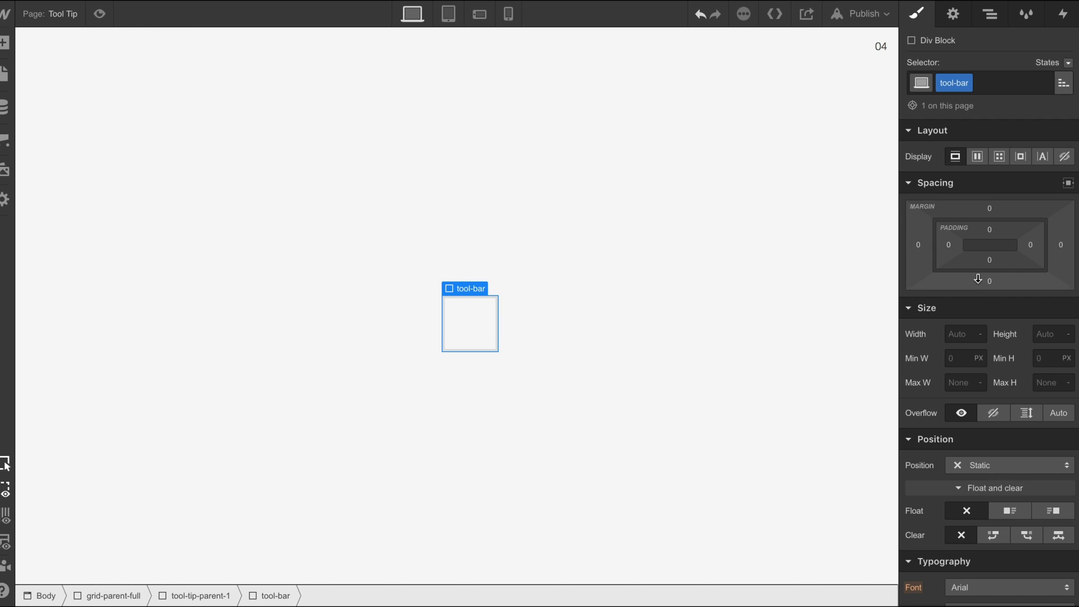
Set the tool-bar's width to 100%, its height to 2 px and its position to Relative
{"action": "left_click", "coordinate": [951, 337]}
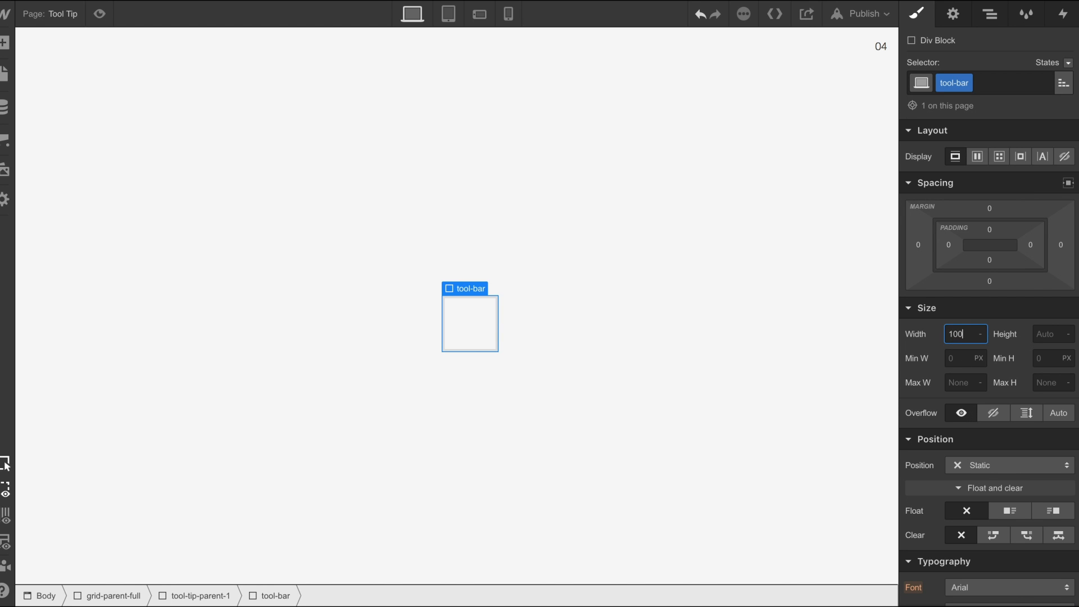
{"action": "key", "text": "Return"}
{"action": "left_click", "coordinate": [1048, 335]}
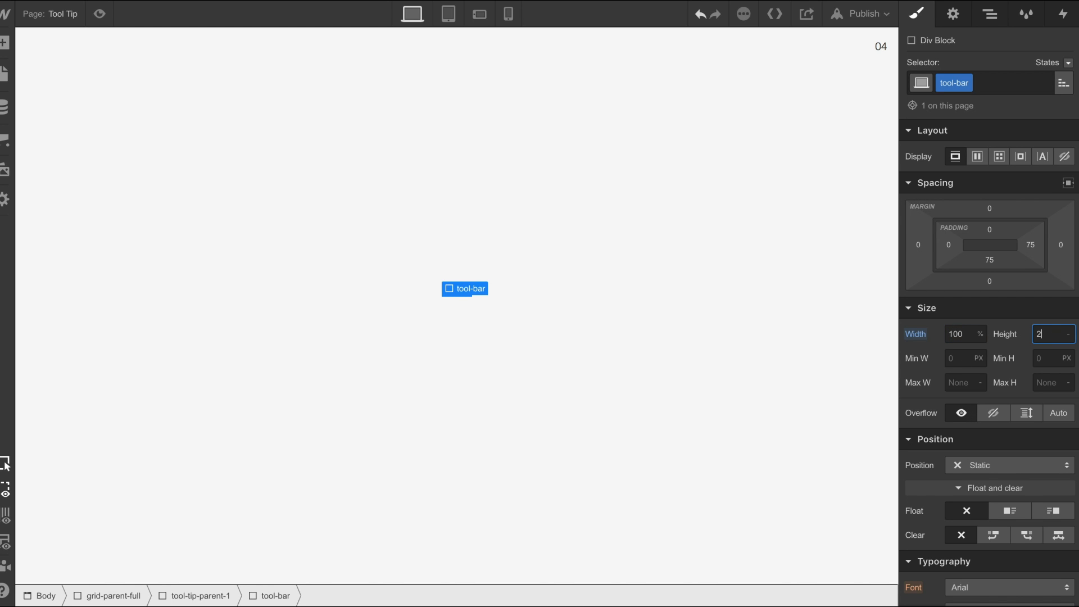
{"action": "key", "text": "Return"}
{"action": "left_click", "coordinate": [978, 475]}
{"action": "left_click", "coordinate": [978, 477]}
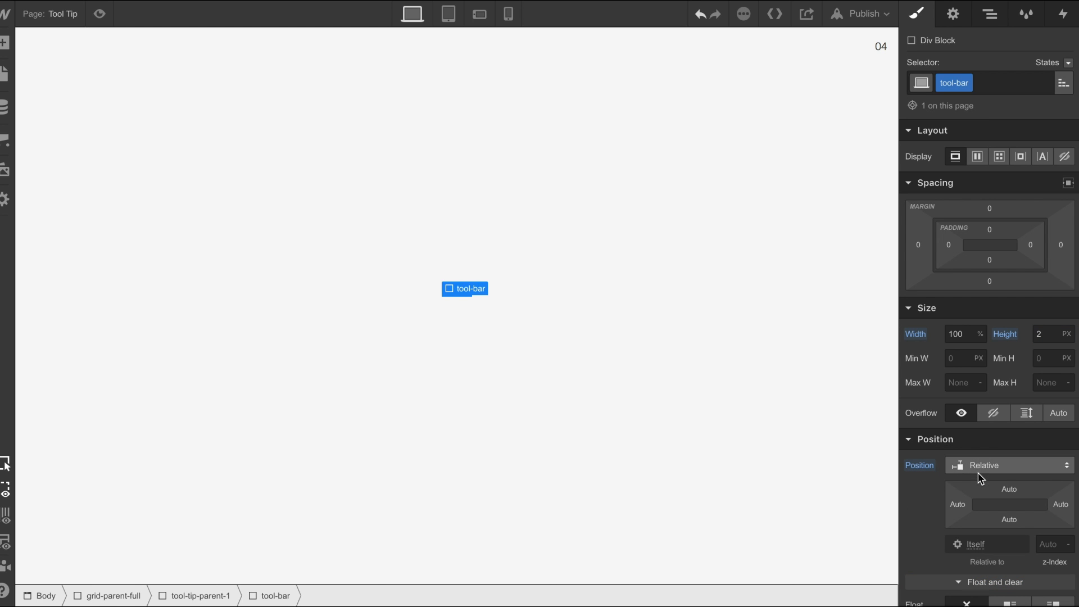
Give the tool-bar a bottom margin of 10 px
{"action": "left_click", "coordinate": [991, 281]}
{"action": "type", "text": "10"}
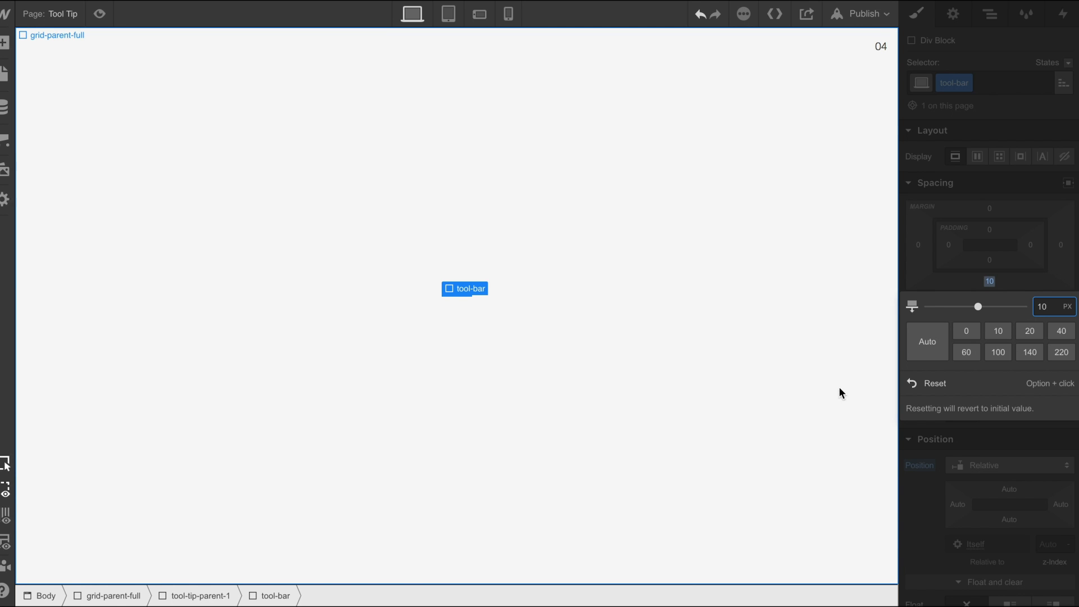
{"action": "left_click", "coordinate": [913, 248]}
Set the tool-bar's background color to black
{"action": "scroll", "coordinate": [954, 373], "scroll_direction": "down", "scroll_amount": 5}
{"action": "scroll", "coordinate": [954, 373], "scroll_direction": "down", "scroll_amount": 8}
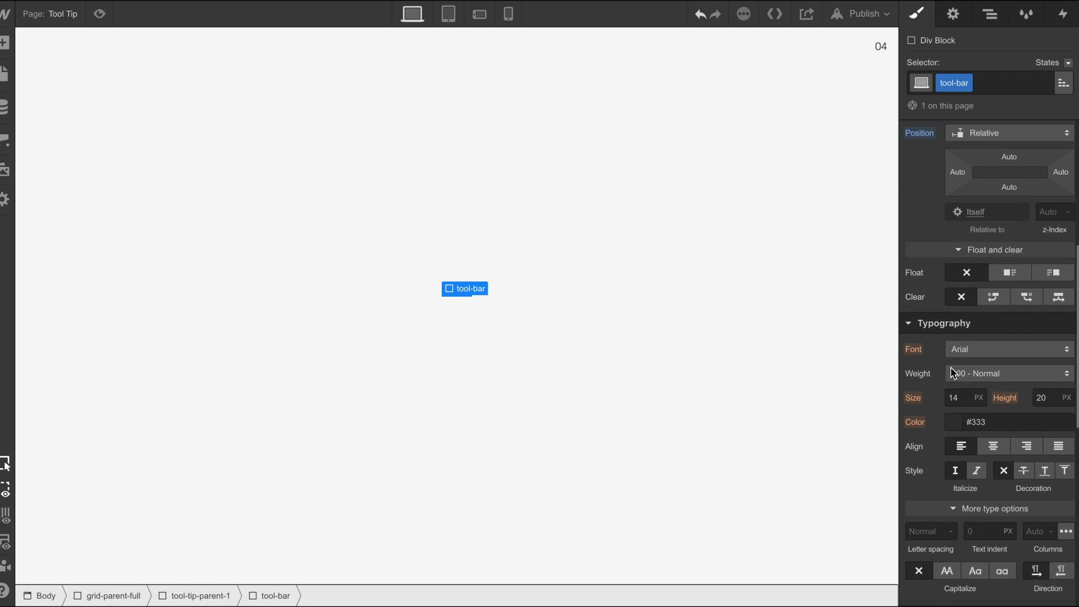
{"action": "left_click", "coordinate": [953, 477]}
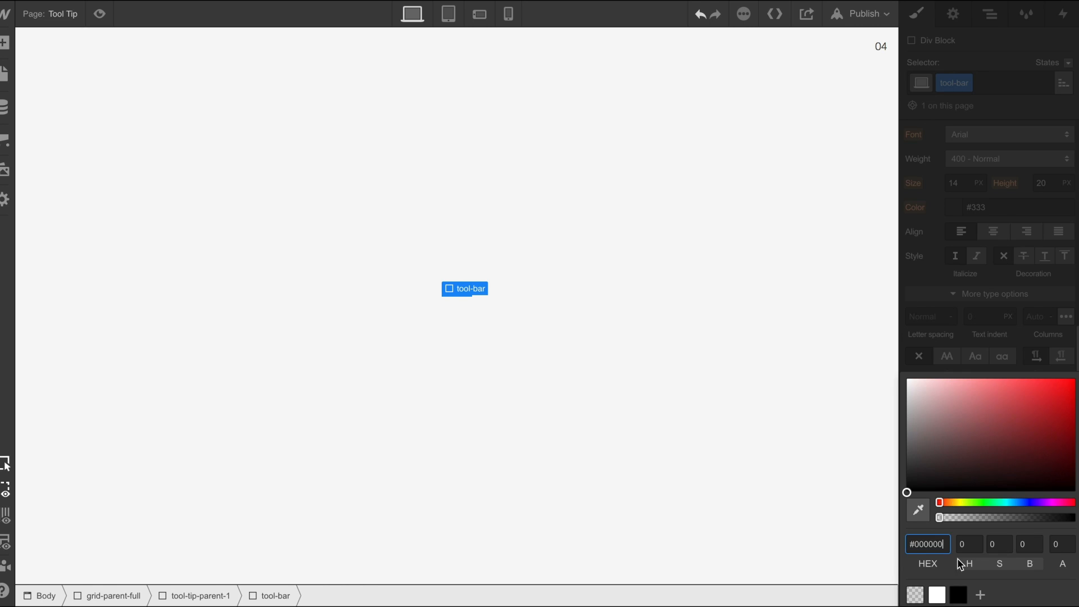
{"action": "left_click", "coordinate": [959, 590]}
{"action": "left_click", "coordinate": [393, 331]}
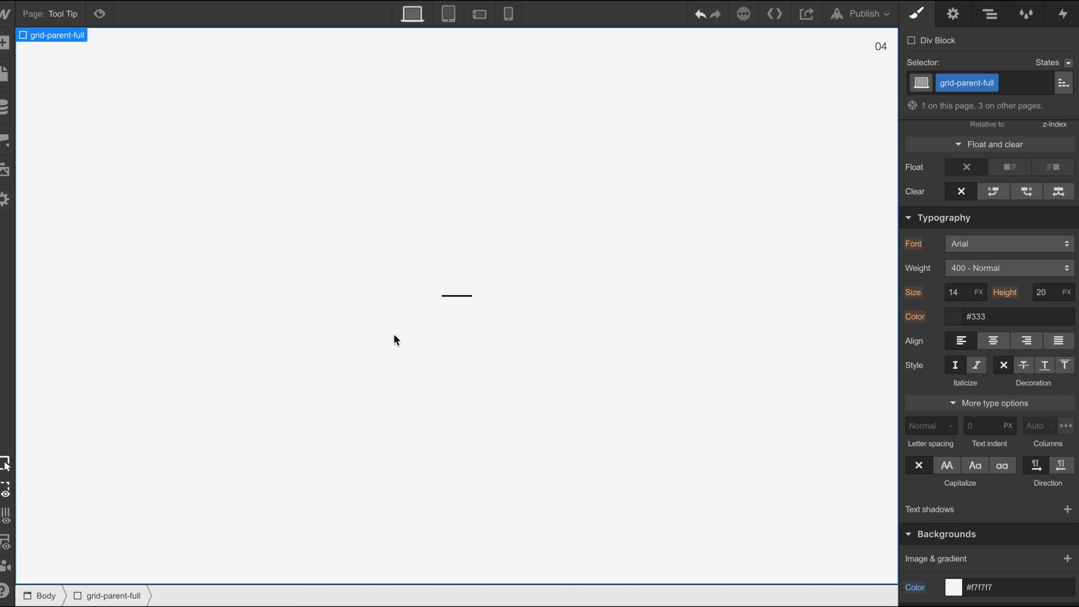
Duplicate the tool-bar twice to make three stacked bars inside tool-tip-parent-1
{"action": "left_click", "coordinate": [453, 296]}
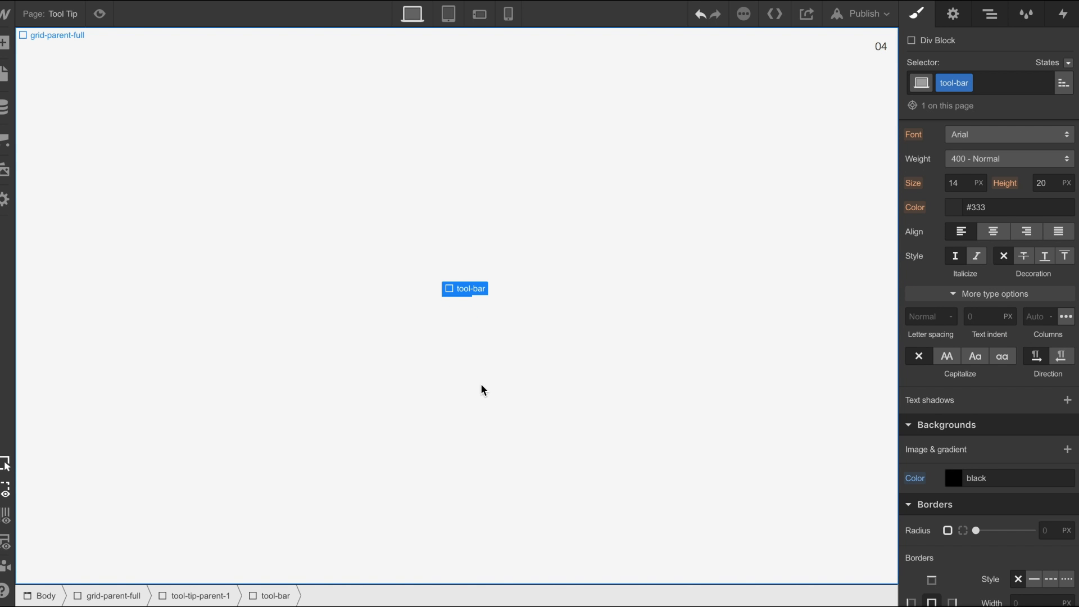
{"action": "key", "text": "ctrl+d"}
{"action": "key", "text": "ctrl+d"}
{"action": "left_click", "coordinate": [337, 298]}
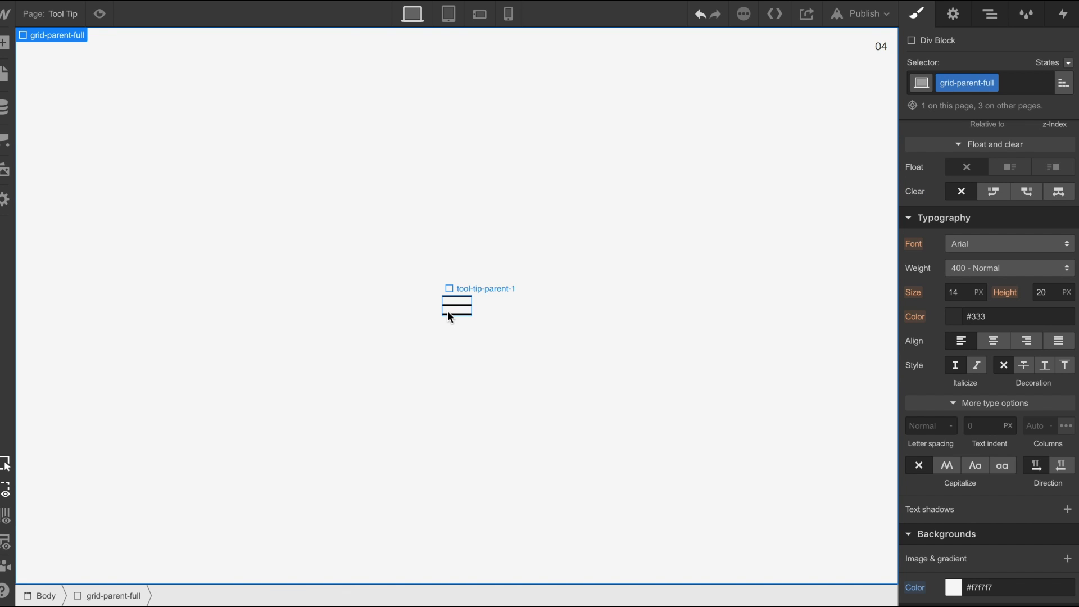
Add a div block inside the first tool-bar and give it the new class tool-dot-1
{"action": "left_click", "coordinate": [990, 16]}
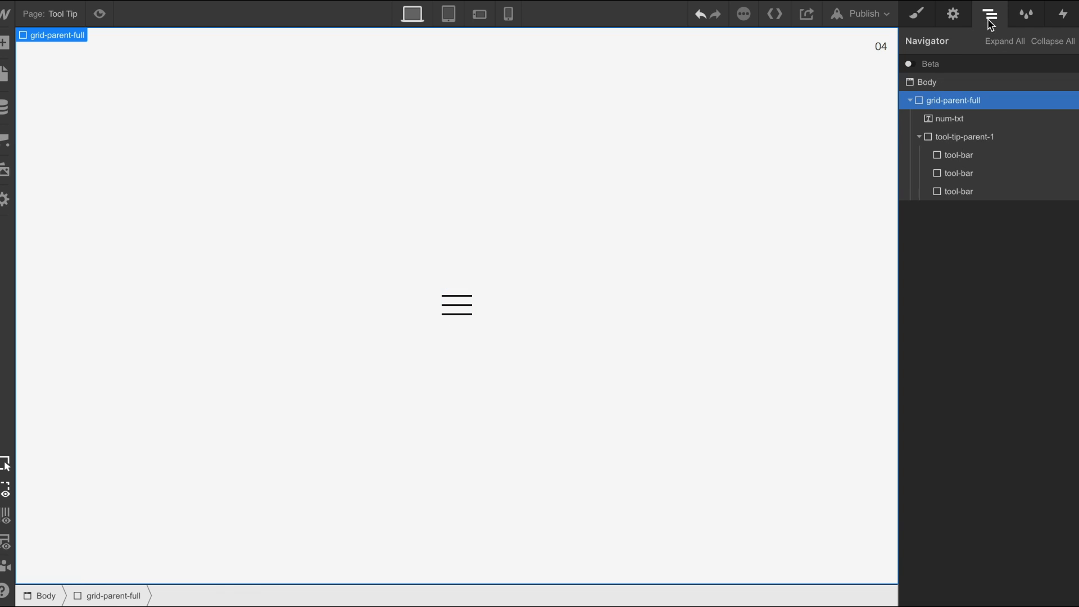
{"action": "left_click", "coordinate": [959, 158]}
{"action": "left_click", "coordinate": [4, 43]}
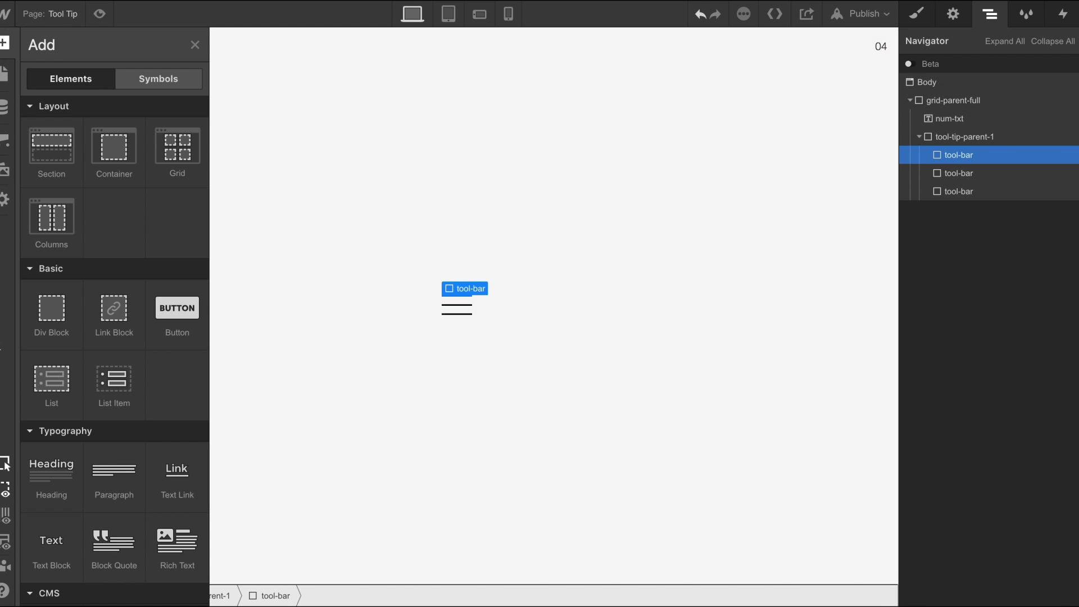
{"action": "left_click_drag", "start_coordinate": [36, 320], "coordinate": [971, 168]}
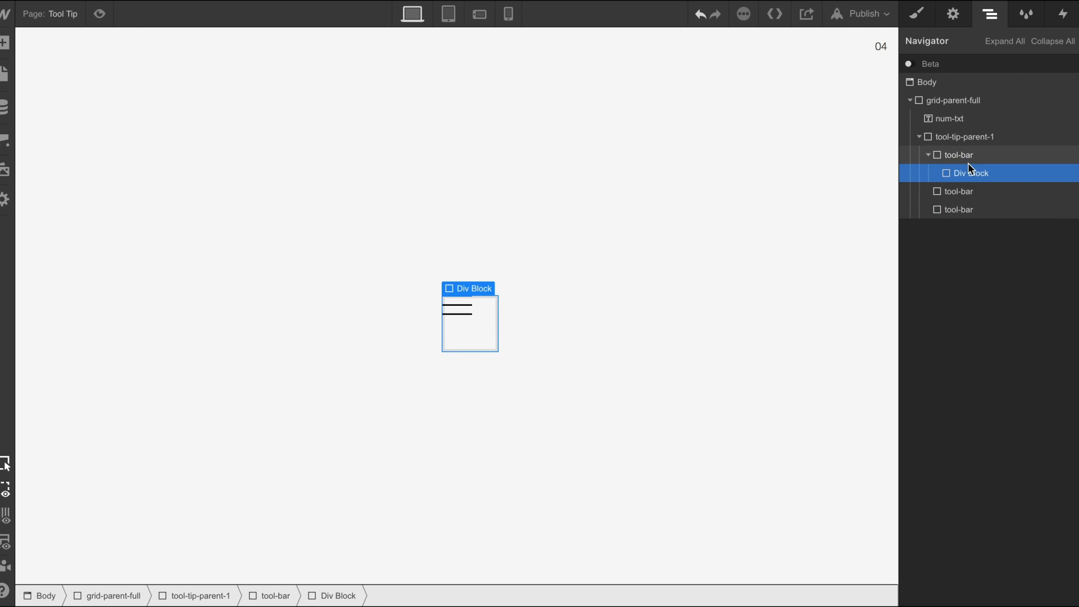
{"action": "left_click", "coordinate": [917, 14]}
{"action": "left_click", "coordinate": [950, 84]}
{"action": "type", "text": "t"}
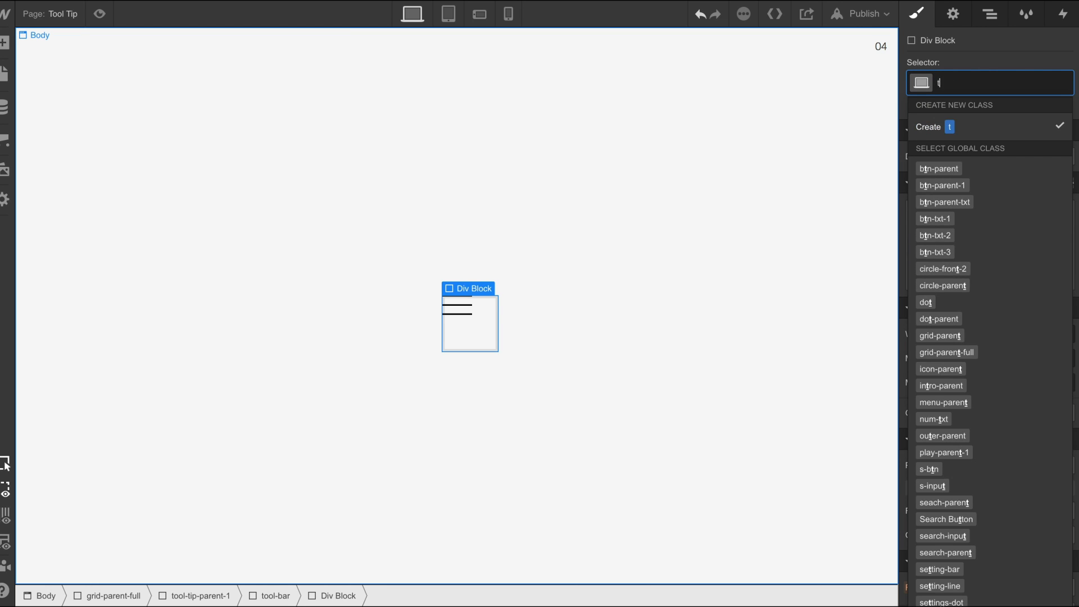
{"action": "type", "text": "ool-do"}
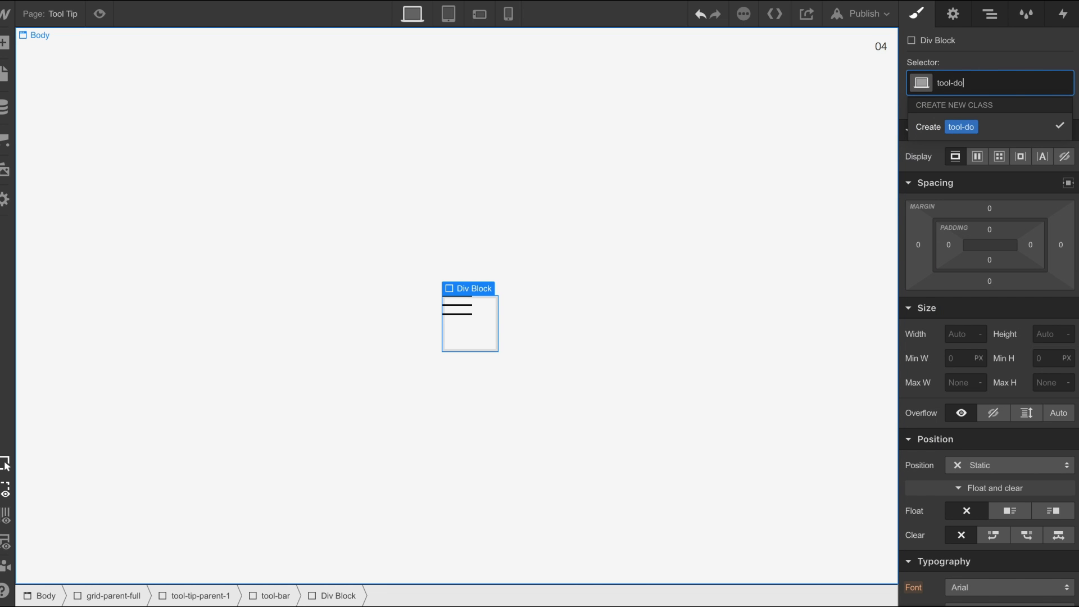
{"action": "type", "text": "t-1"}
{"action": "key", "text": "Return"}
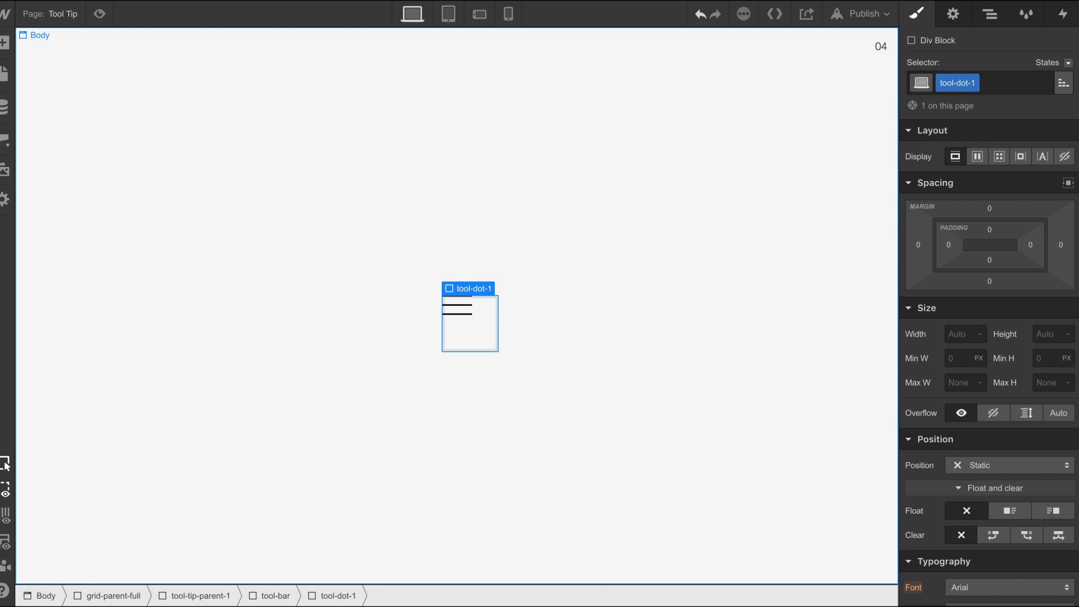
Set tool-dot-1 to 2 px wide and 4 px high
{"action": "left_click", "coordinate": [959, 335]}
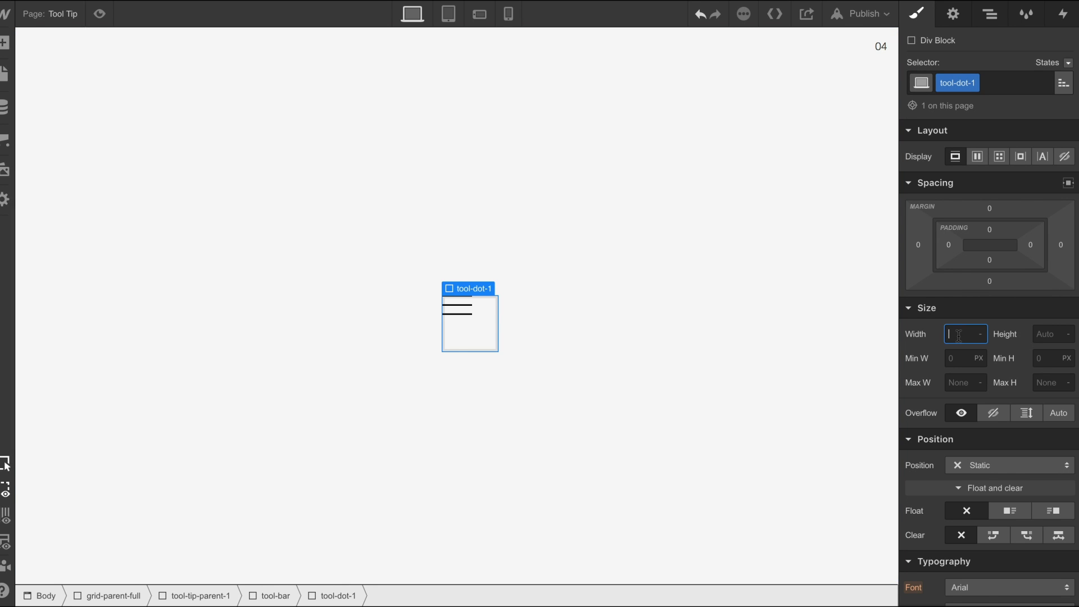
{"action": "type", "text": "2px"}
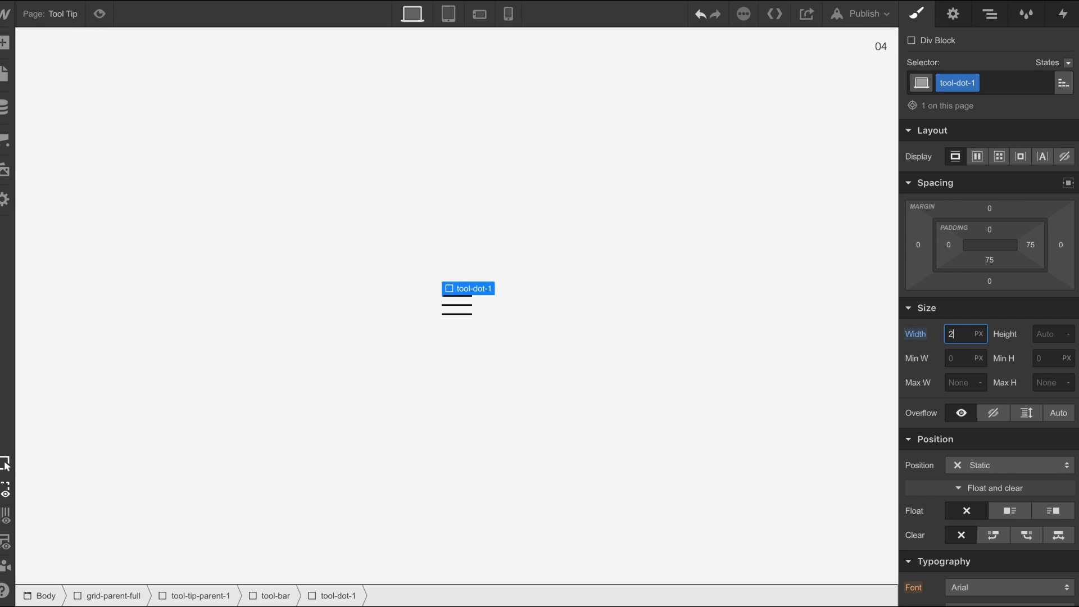
{"action": "left_click", "coordinate": [1044, 334]}
{"action": "key", "text": "Return"}
Set the background color of tool-dot-1 to black
{"action": "scroll", "coordinate": [1040, 383], "scroll_direction": "down", "scroll_amount": 5}
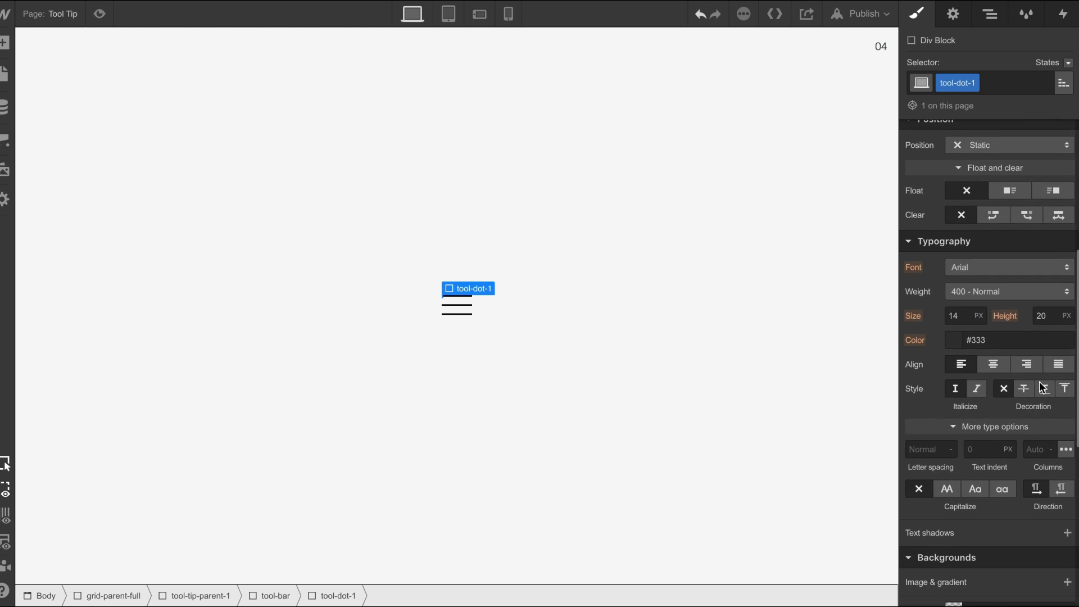
{"action": "scroll", "coordinate": [1042, 387], "scroll_direction": "down", "scroll_amount": 4}
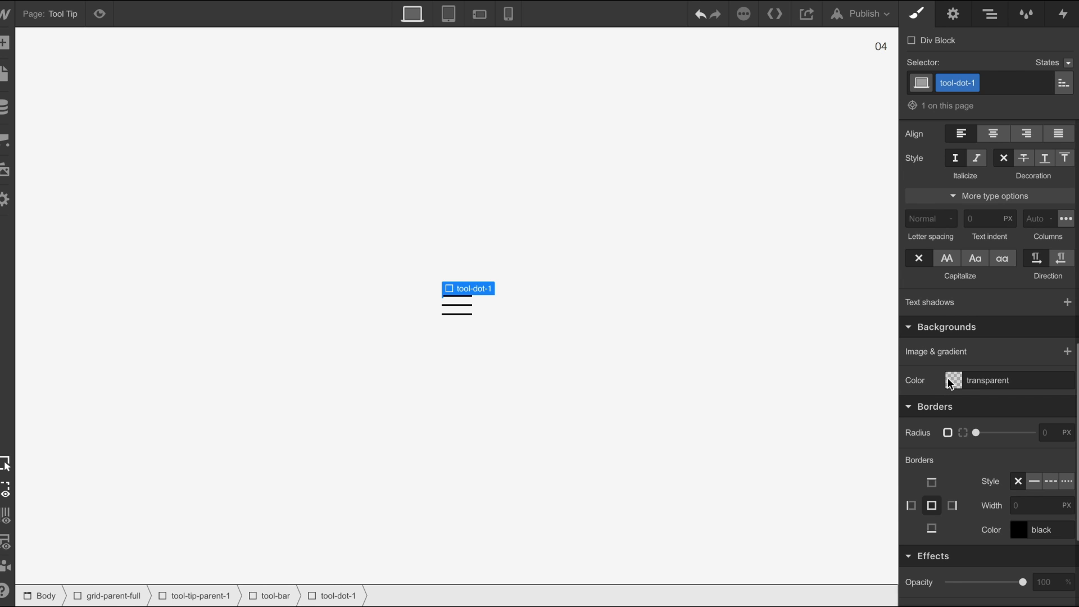
{"action": "left_click", "coordinate": [952, 380]}
{"action": "left_click", "coordinate": [357, 308]}
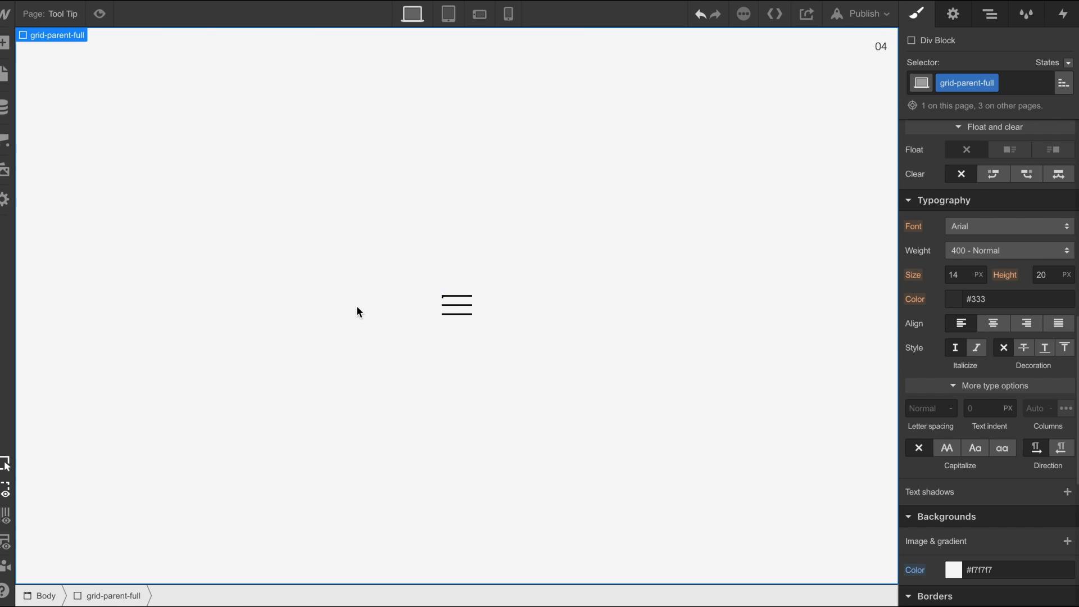
Set the width of tool-dot-1 to 5 px
{"action": "left_click", "coordinate": [444, 296]}
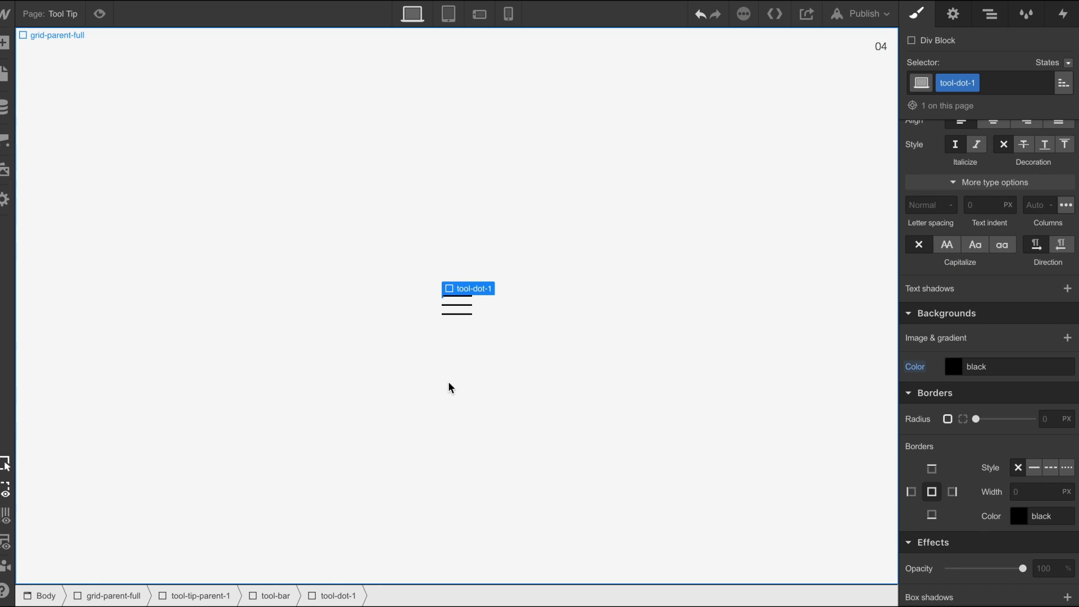
{"action": "scroll", "coordinate": [1008, 401], "scroll_direction": "up", "scroll_amount": 8}
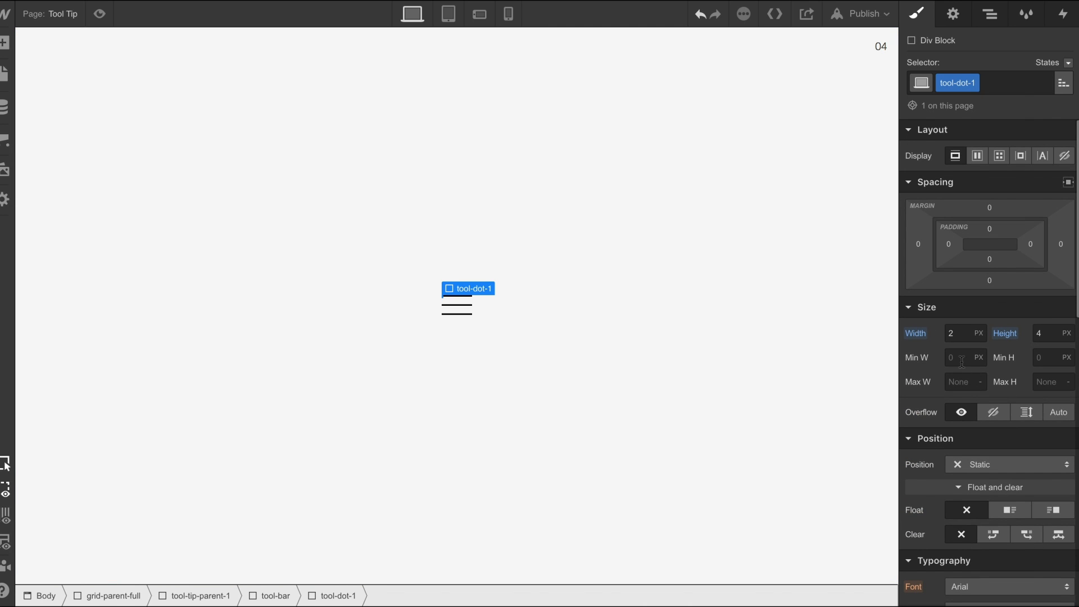
{"action": "left_click", "coordinate": [955, 335]}
{"action": "type", "text": "5"}
{"action": "left_click", "coordinate": [395, 398]}
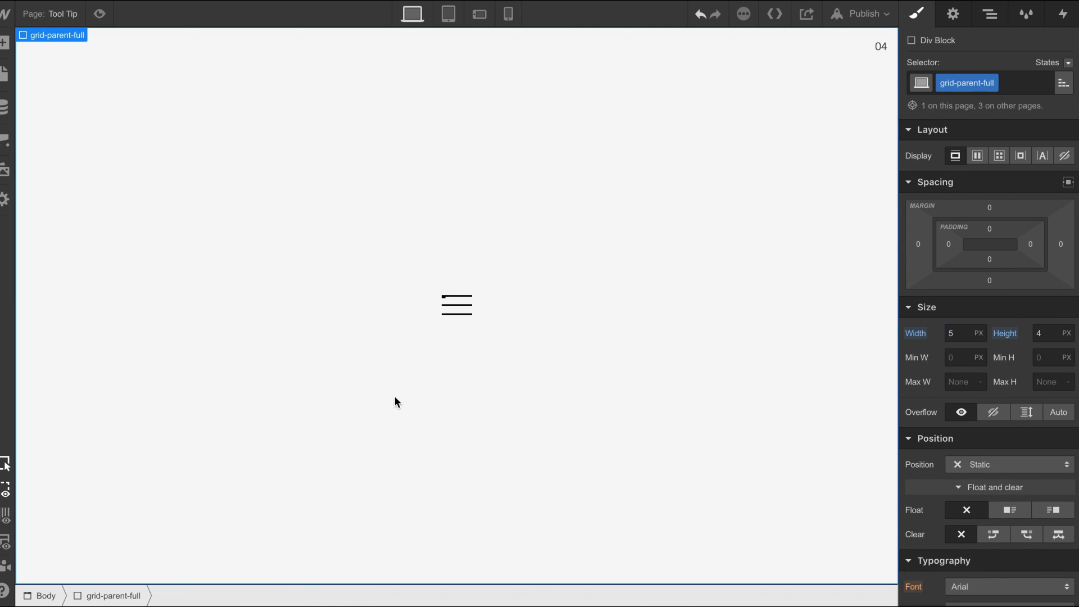
Set the height of tool-dot-1 to 7 px
{"action": "left_click", "coordinate": [444, 296]}
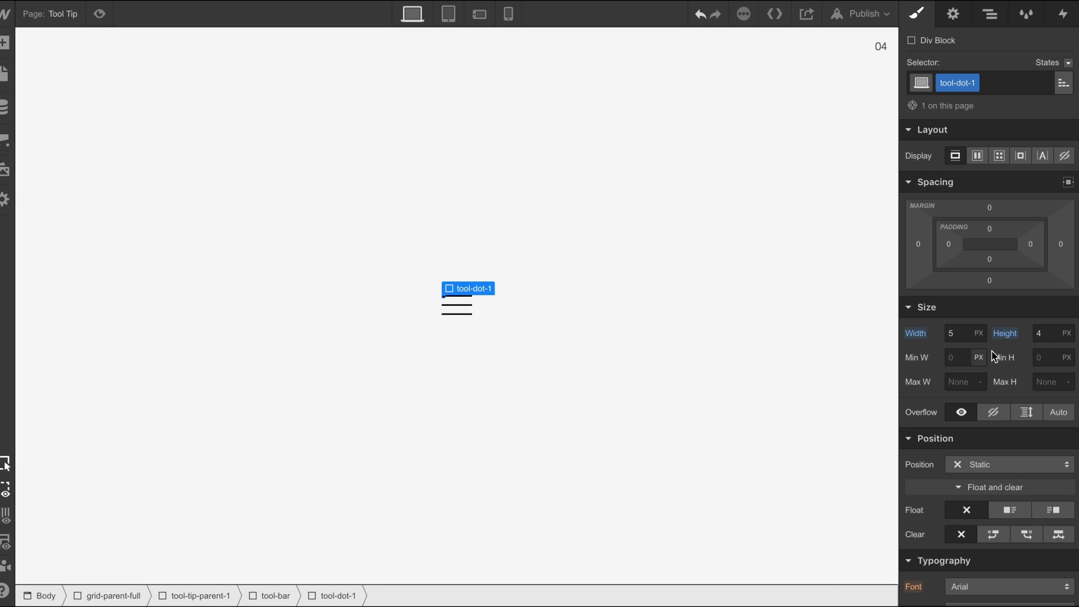
{"action": "left_click", "coordinate": [1042, 333]}
{"action": "type", "text": "6"}
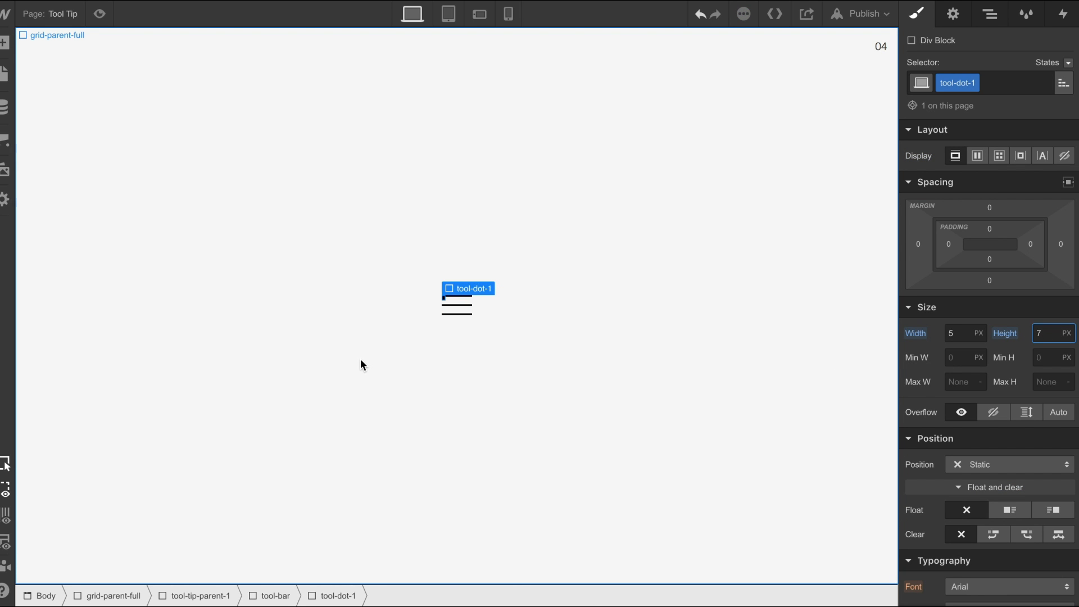
{"action": "left_click", "coordinate": [361, 361]}
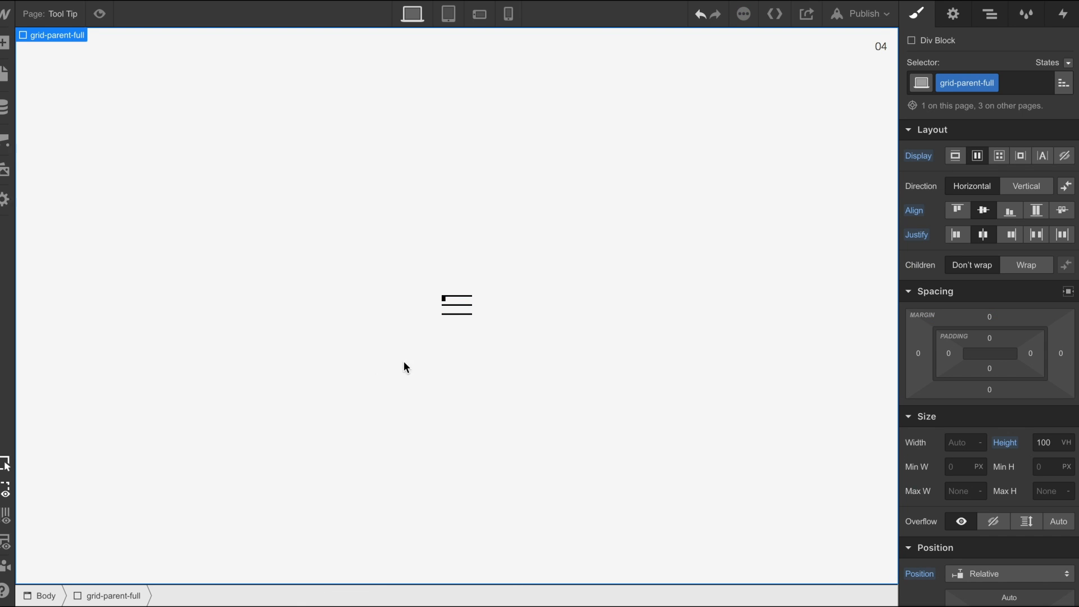
Round the corners of tool-dot-1 with a border radius of 20 px
{"action": "left_click", "coordinate": [444, 302]}
{"action": "scroll", "coordinate": [1012, 416], "scroll_direction": "down", "scroll_amount": 10}
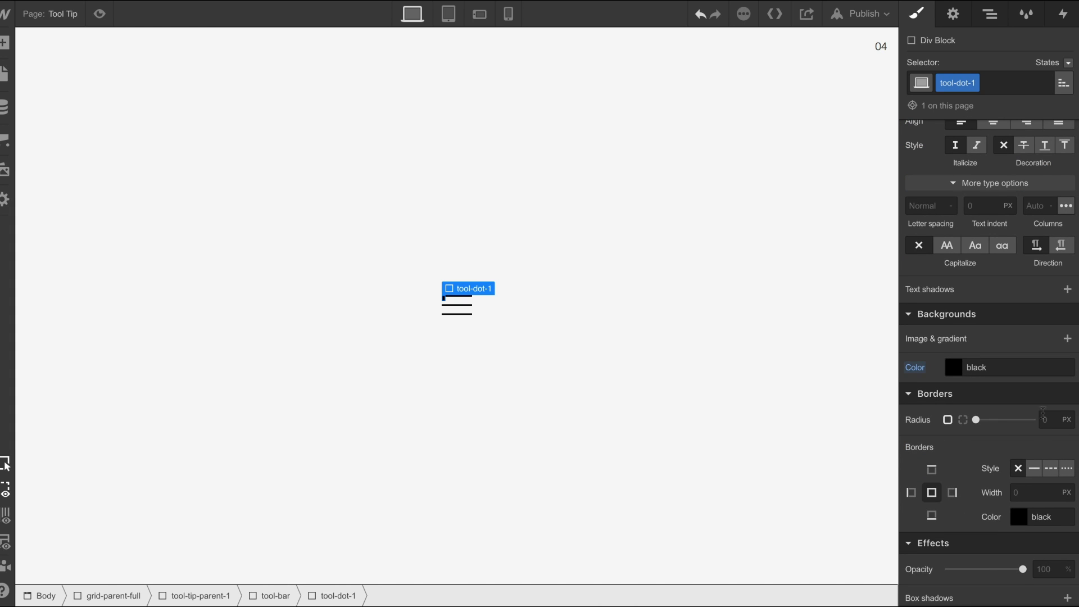
{"action": "left_click", "coordinate": [1042, 419]}
{"action": "type", "text": "10"}
{"action": "left_click", "coordinate": [420, 347]}
{"action": "left_click", "coordinate": [444, 302]}
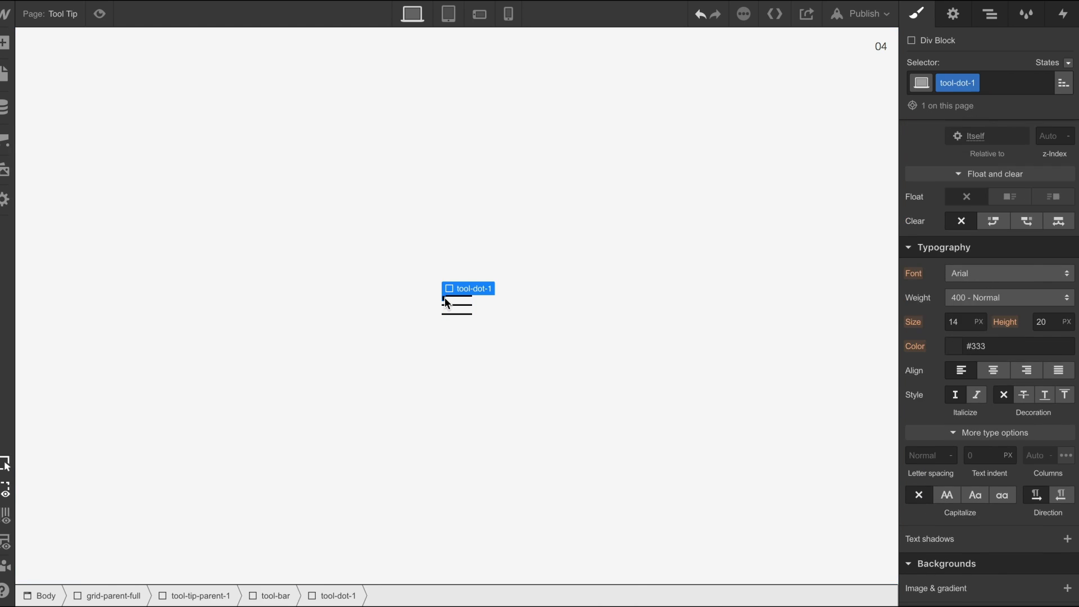
Set the height of tool-dot-1 to 9 px
{"action": "scroll", "coordinate": [902, 326], "scroll_direction": "down", "scroll_amount": 4}
{"action": "scroll", "coordinate": [968, 312], "scroll_direction": "up", "scroll_amount": 8}
{"action": "scroll", "coordinate": [966, 307], "scroll_direction": "up", "scroll_amount": 2}
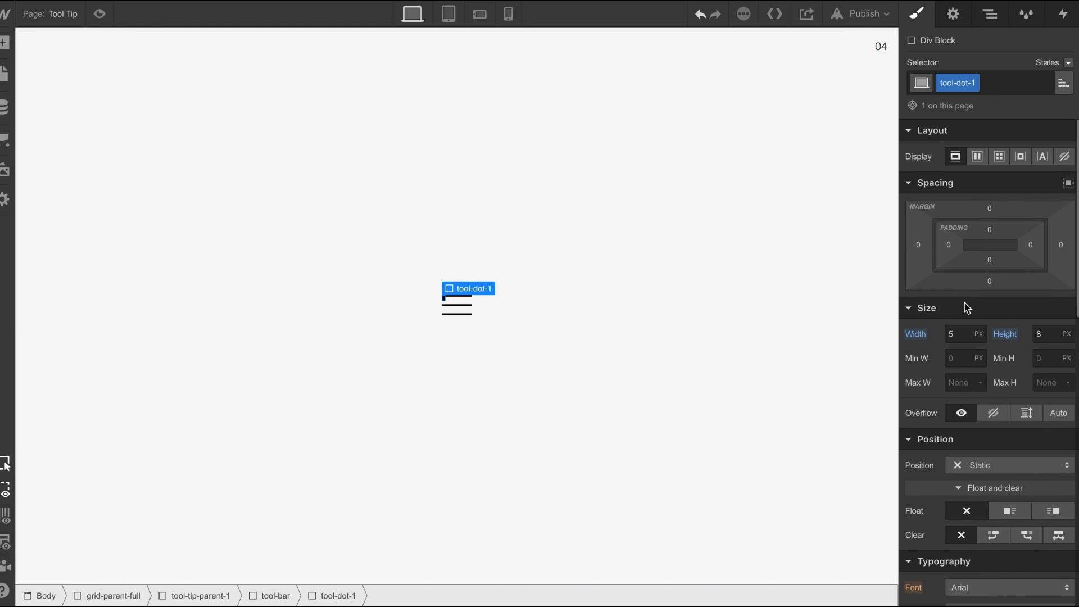
{"action": "left_click", "coordinate": [1050, 332]}
{"action": "type", "text": "9"}
{"action": "left_click", "coordinate": [336, 440]}
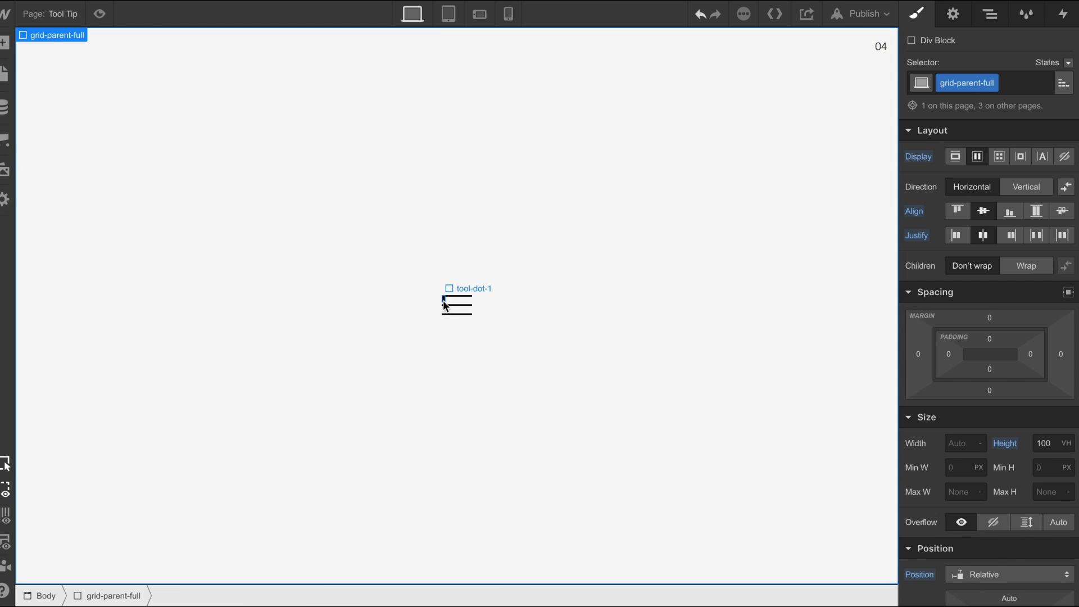
Set the width of tool-dot-1 to 6 px
{"action": "left_click", "coordinate": [444, 304]}
{"action": "left_click", "coordinate": [430, 422]}
{"action": "left_click", "coordinate": [444, 304]}
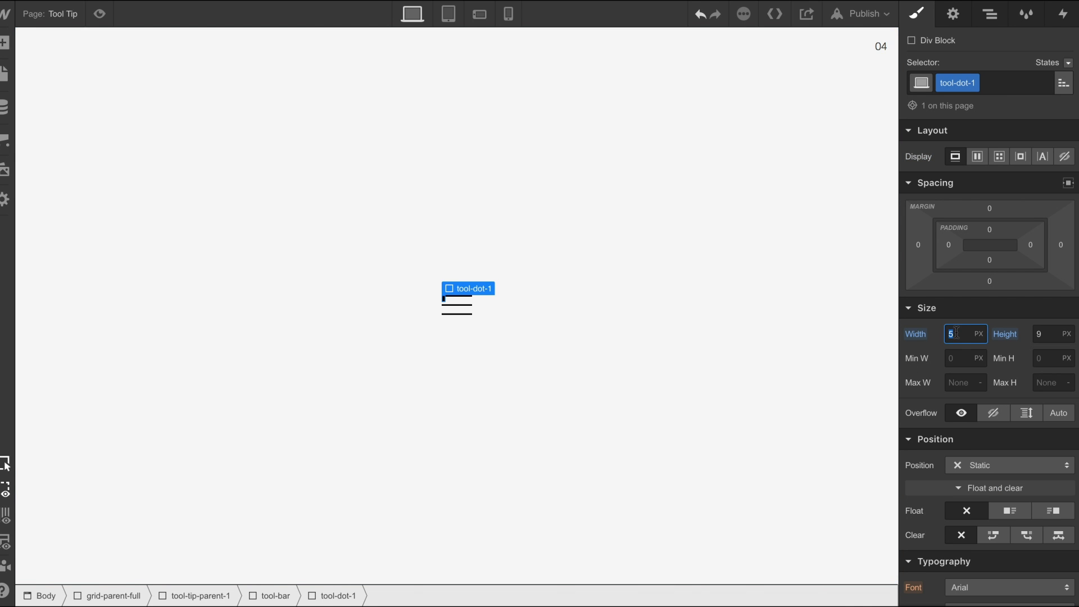
{"action": "left_click", "coordinate": [502, 369]}
{"action": "left_click", "coordinate": [444, 299]}
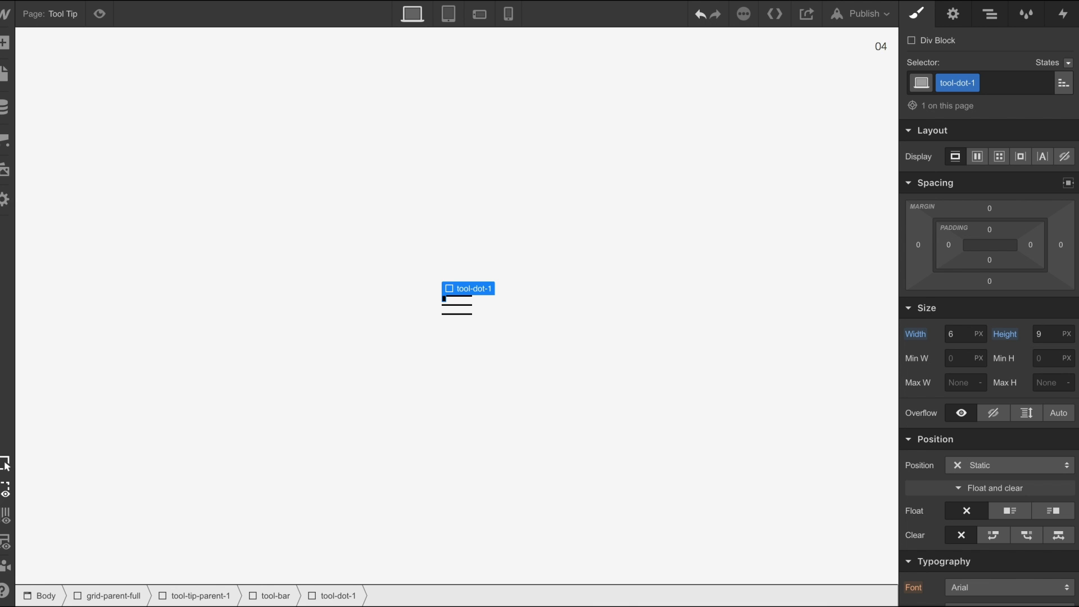
Try a width of 7 px on tool-dot-1 and set it back to 6 px
{"action": "left_click", "coordinate": [956, 334]}
{"action": "type", "text": "7"}
{"action": "left_click", "coordinate": [570, 511]}
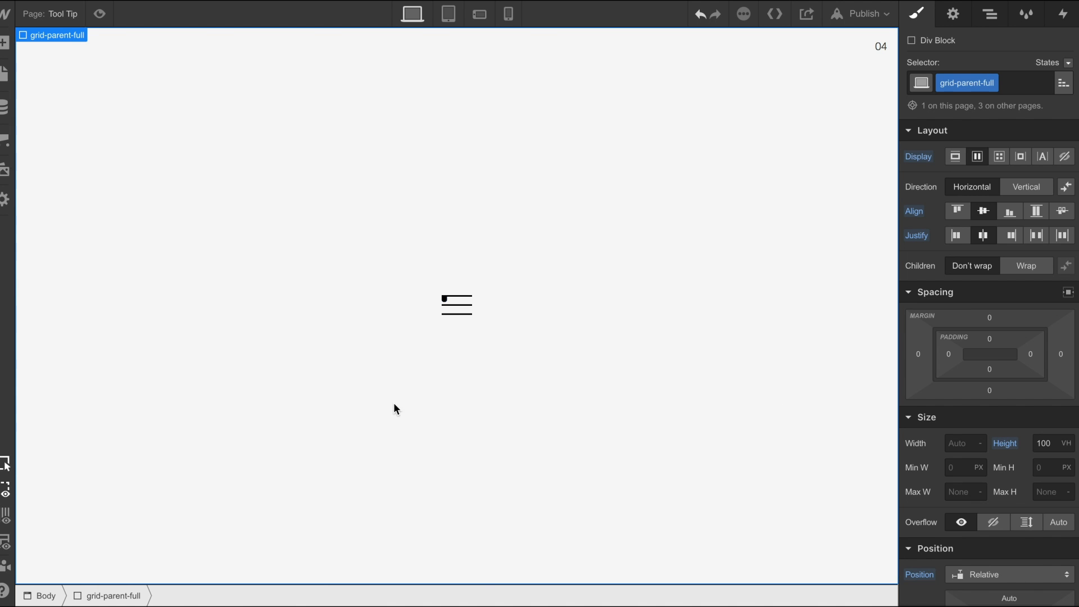
{"action": "left_click", "coordinate": [447, 302]}
{"action": "left_click", "coordinate": [961, 337]}
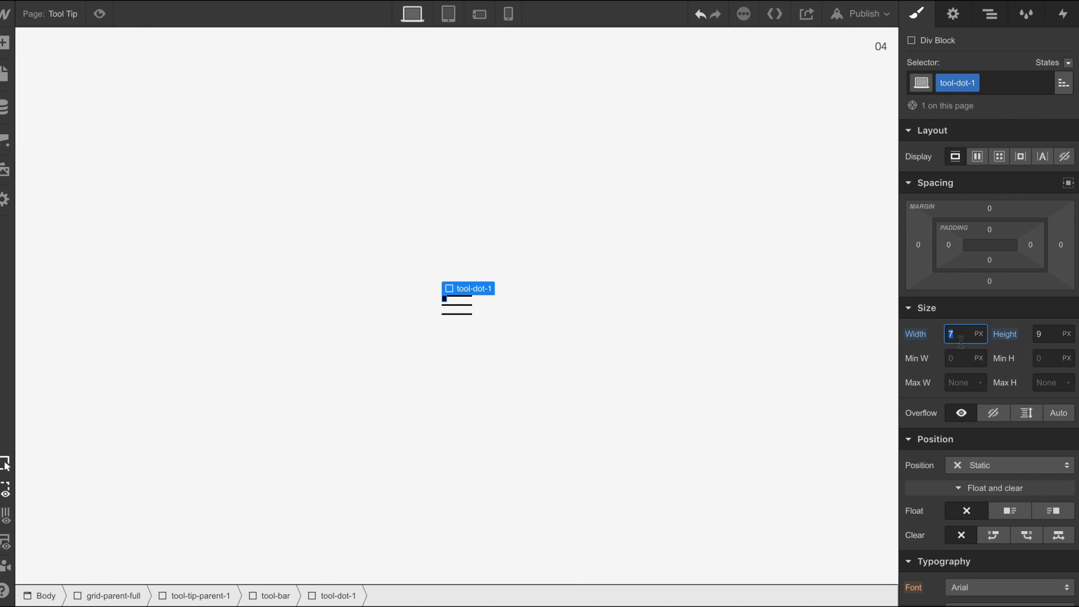
{"action": "left_click", "coordinate": [1046, 335]}
{"action": "scroll", "coordinate": [1020, 534], "scroll_direction": "down", "scroll_amount": 8}
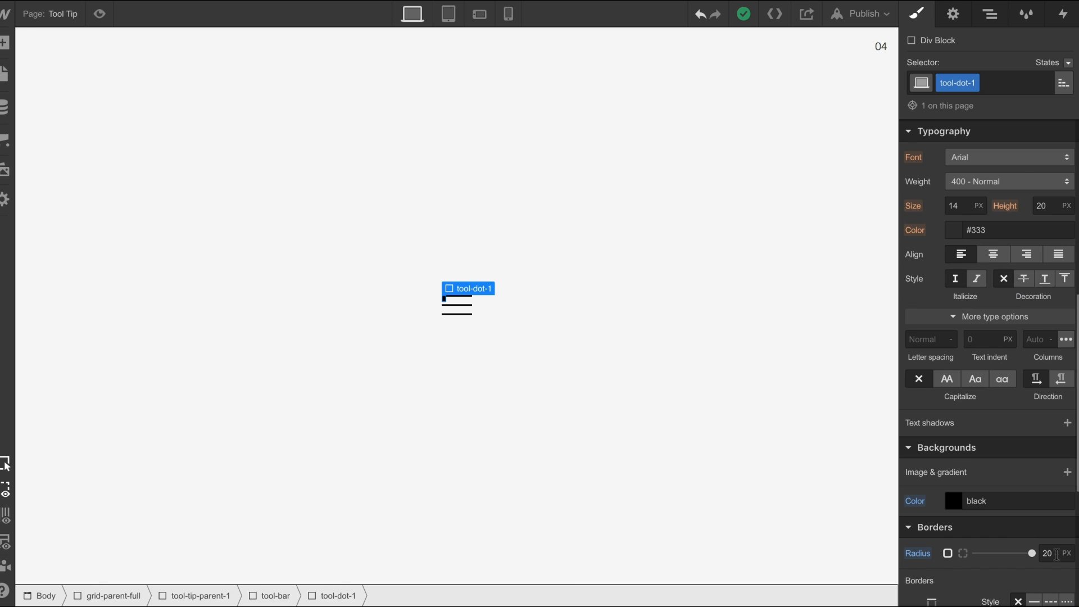
{"action": "left_click", "coordinate": [525, 414]}
{"action": "left_click", "coordinate": [444, 299]}
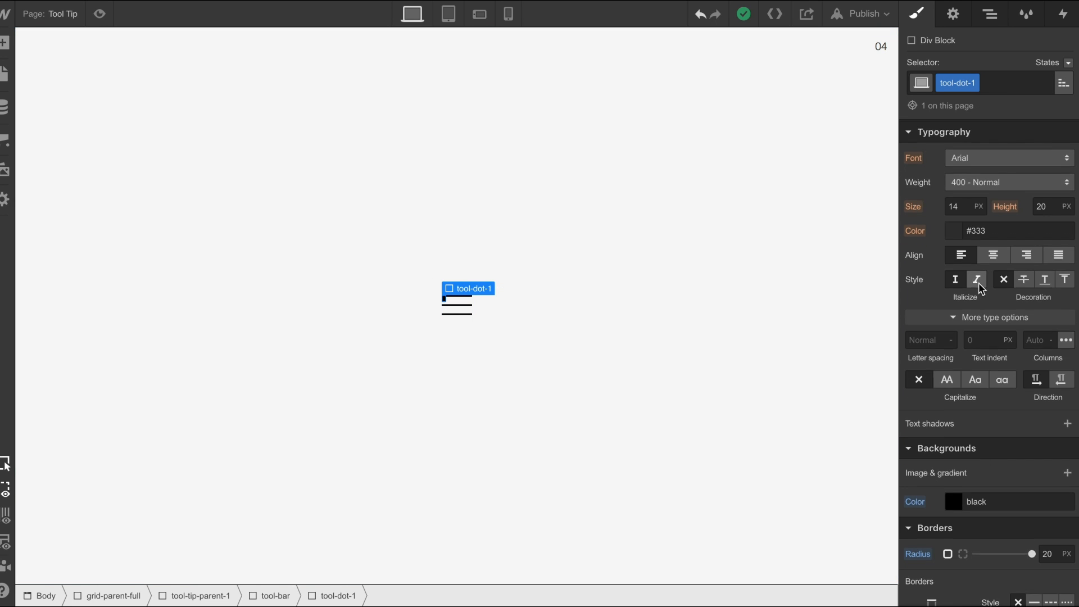
Make tool-dot-1 absolutely positioned within its tool-bar, with a top offset of 0
{"action": "scroll", "coordinate": [981, 289], "scroll_direction": "up", "scroll_amount": 8}
{"action": "scroll", "coordinate": [992, 376], "scroll_direction": "down", "scroll_amount": 1}
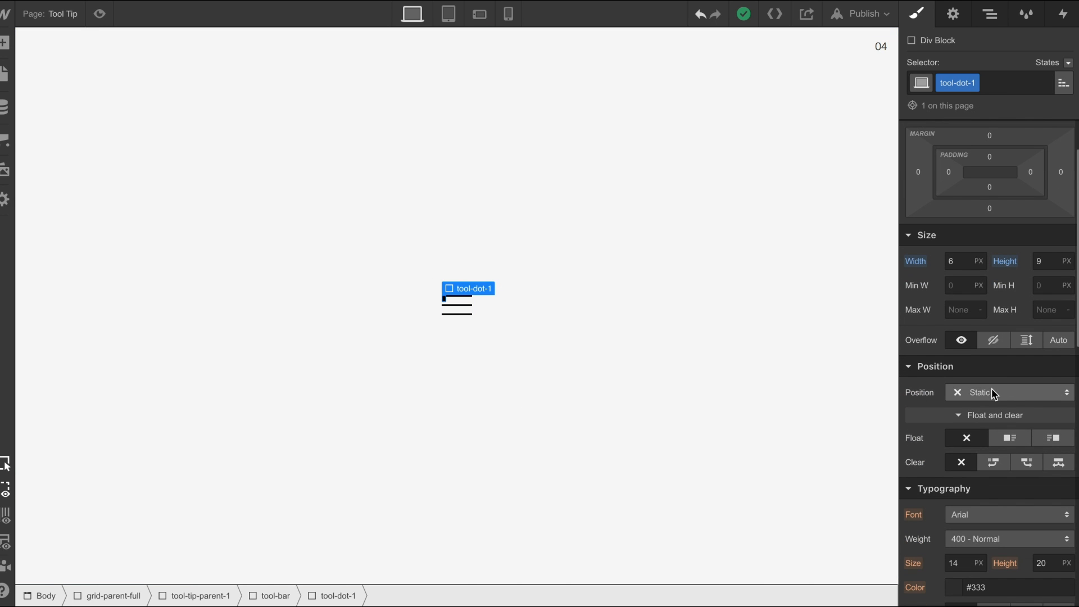
{"action": "left_click", "coordinate": [993, 394]}
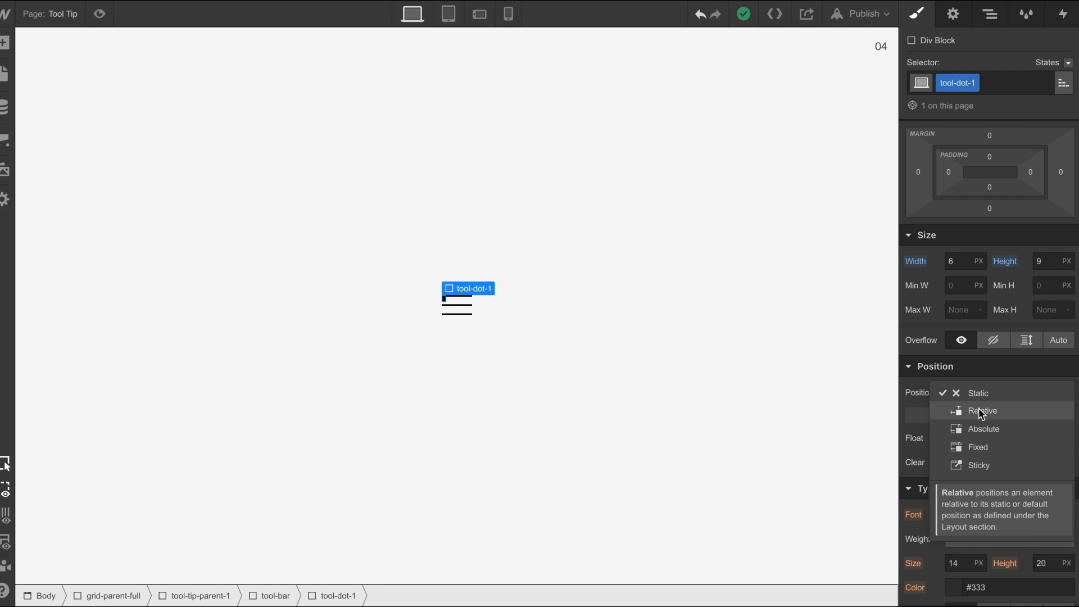
{"action": "left_click", "coordinate": [980, 429]}
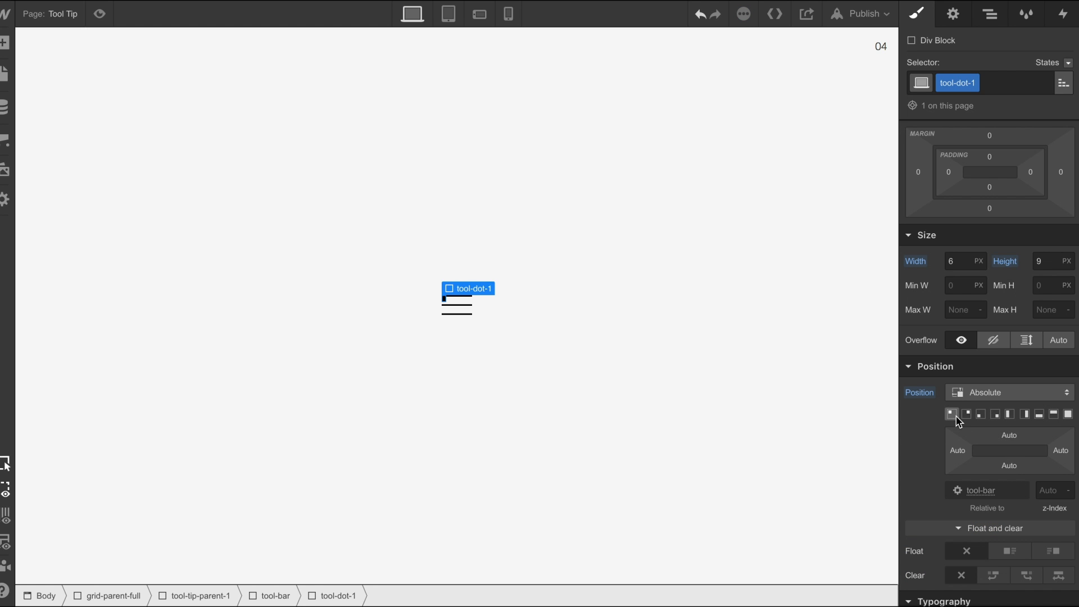
{"action": "left_click", "coordinate": [1010, 437]}
{"action": "key", "text": "Return"}
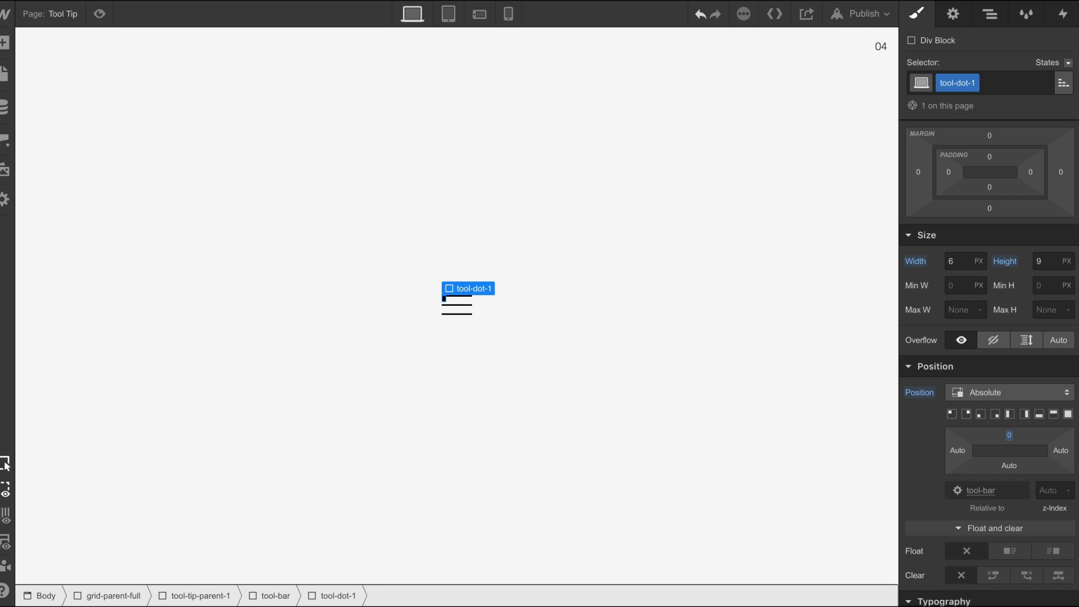
Move tool-dot-1 along the bar by setting its left offset to 7 px
{"action": "left_click", "coordinate": [958, 452]}
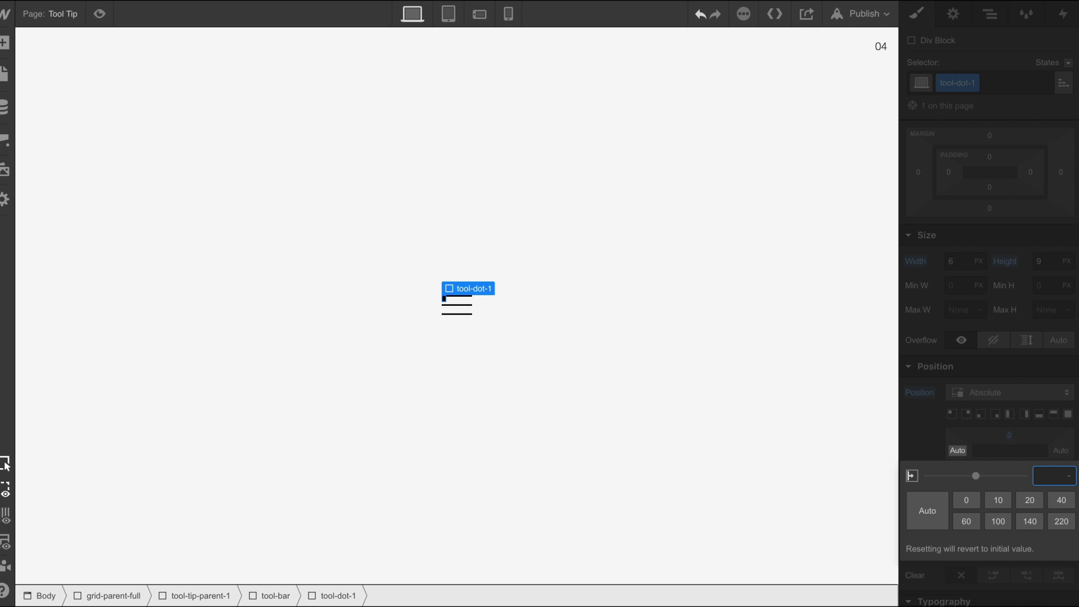
{"action": "type", "text": "10"}
{"action": "key", "text": "BackSpace"}
{"action": "key", "text": "BackSpace"}
{"action": "type", "text": "0"}
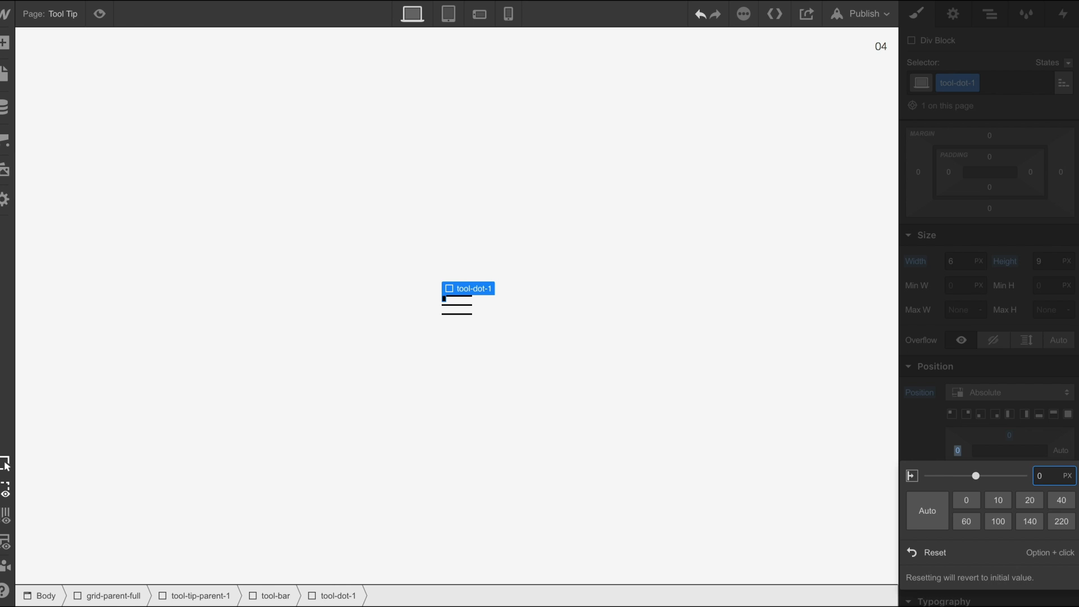
{"action": "key", "text": "Up"}
{"action": "key", "text": "Up"}
{"action": "key", "text": "Up"}
{"action": "key", "text": "Up"}
{"action": "key", "text": "Up"}
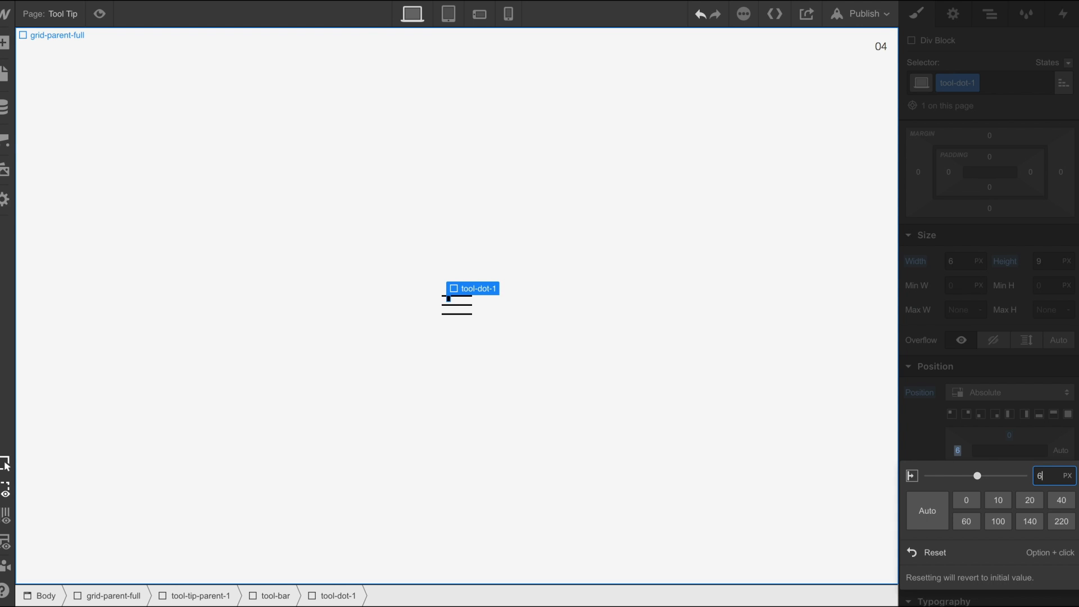
{"action": "left_click", "coordinate": [371, 327]}
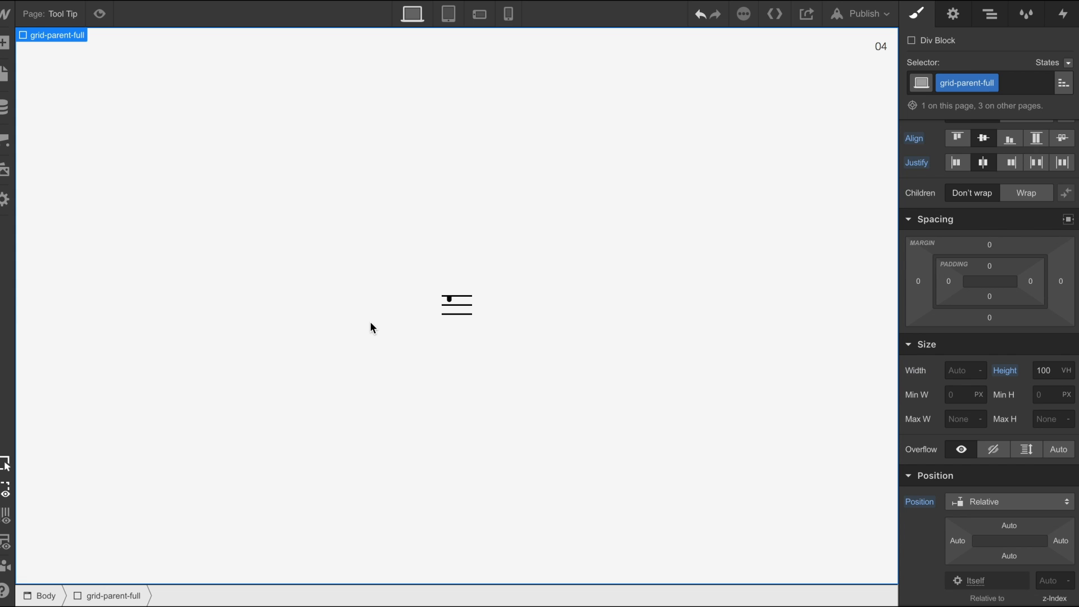
Center tool-dot-1 vertically on the bar with a top offset of -3 px
{"action": "left_click", "coordinate": [450, 303]}
{"action": "left_click", "coordinate": [1009, 435]}
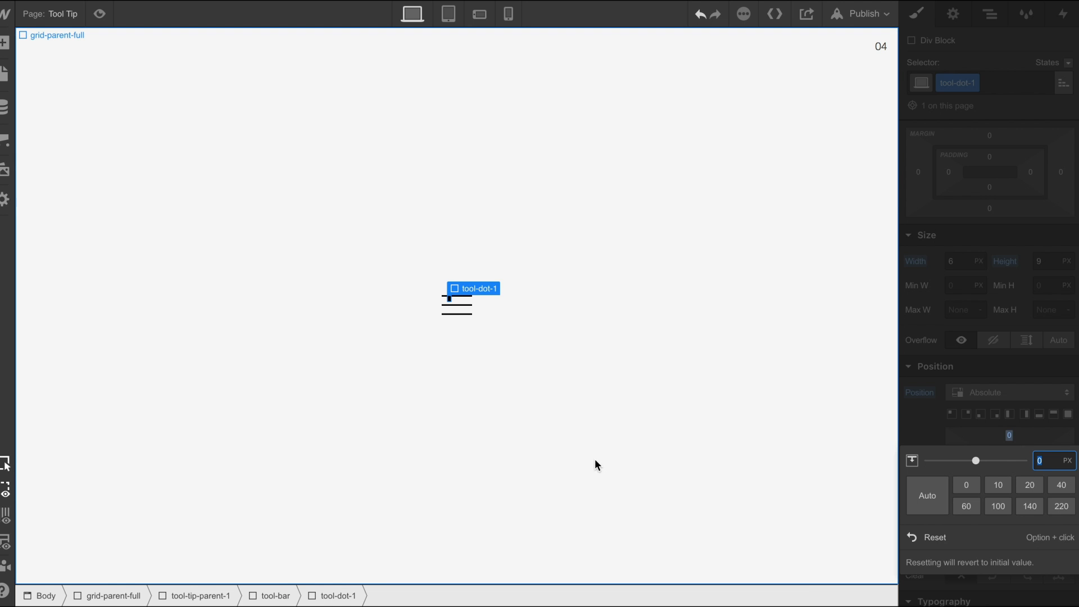
{"action": "key", "text": "Down"}
{"action": "key", "text": "Down"}
{"action": "key", "text": "Down"}
{"action": "left_click", "coordinate": [363, 302]}
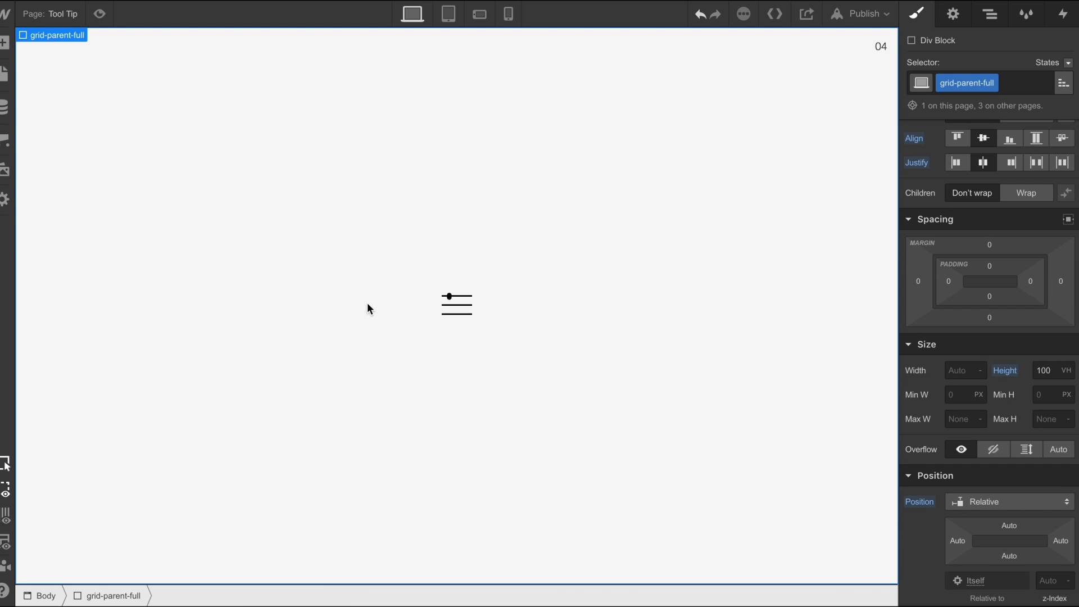
Set the height of tool-dot-1 to 8 px so the dot looks round
{"action": "left_click", "coordinate": [451, 297]}
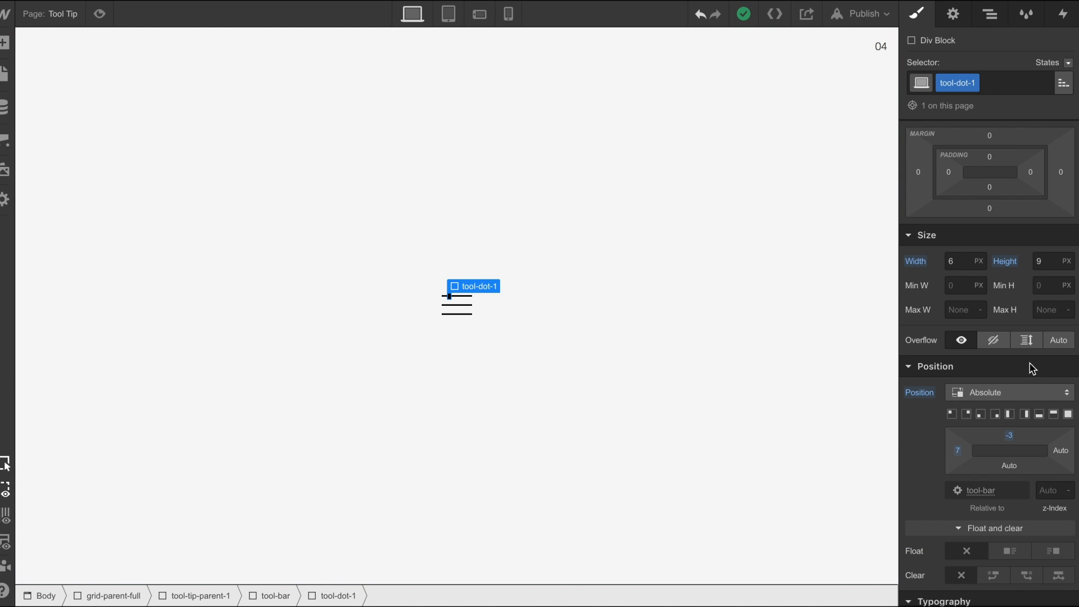
{"action": "left_click", "coordinate": [1047, 261]}
{"action": "type", "text": "8"}
{"action": "left_click", "coordinate": [368, 397]}
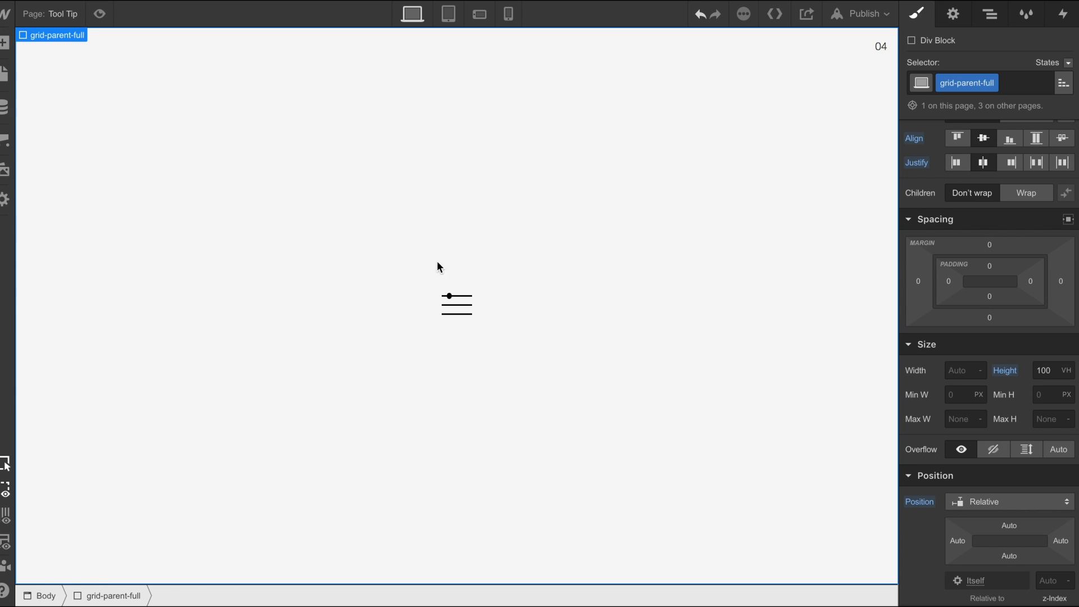
{"action": "left_click", "coordinate": [451, 298]}
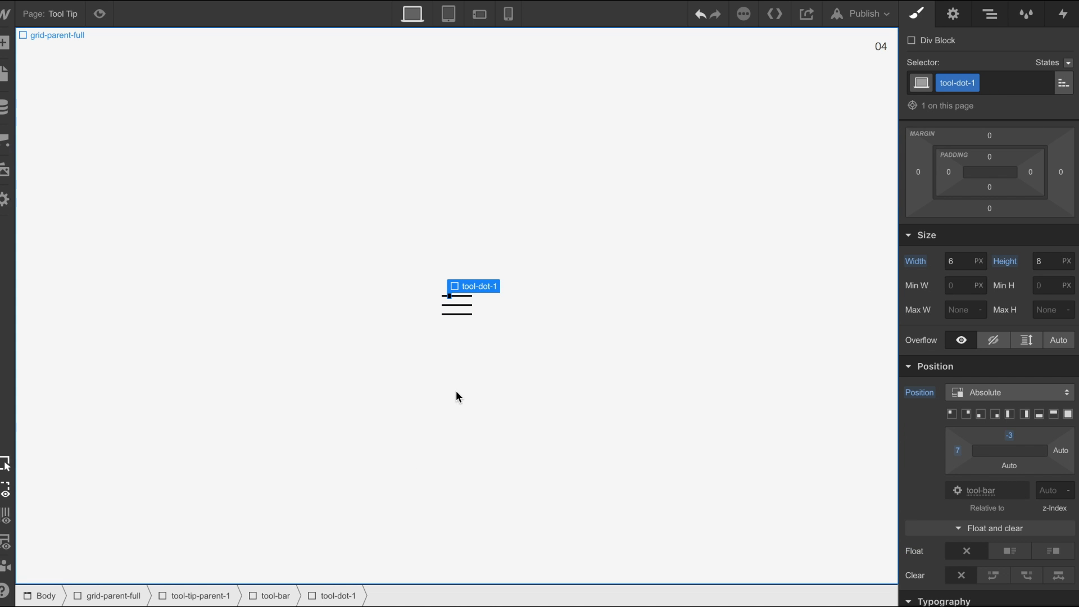
{"action": "left_click", "coordinate": [450, 313]}
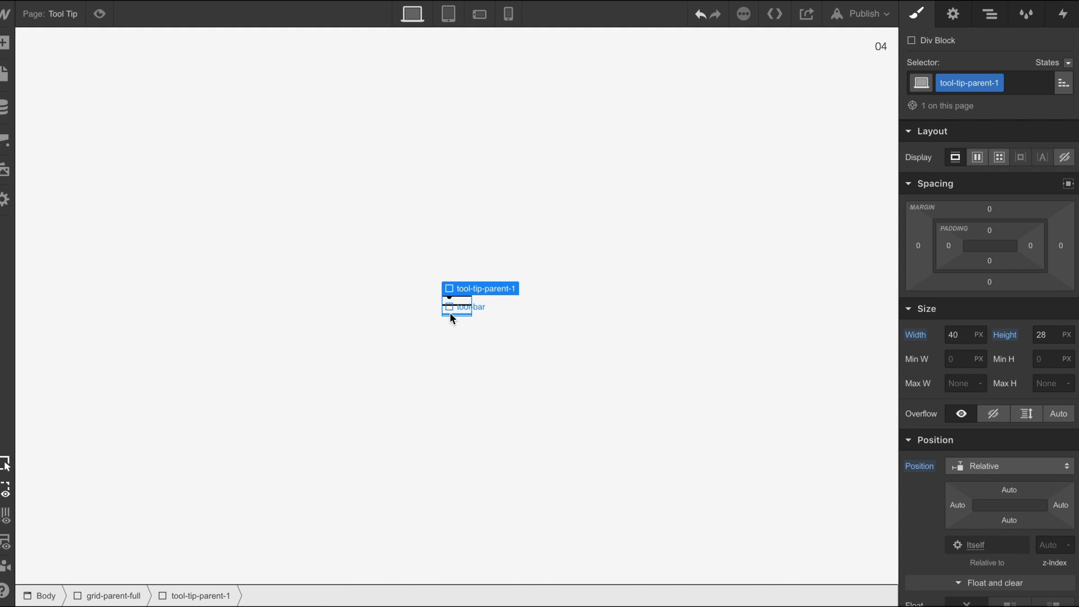
{"action": "left_click", "coordinate": [395, 298]}
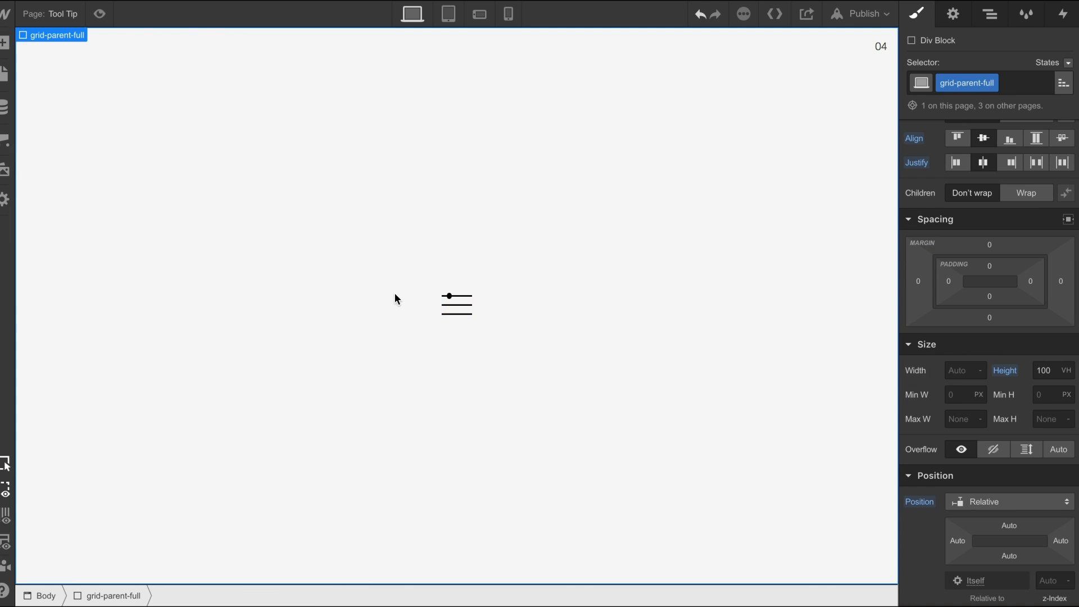
Copy tool-dot-1 from the first tool-bar and paste it into the third tool-bar
{"action": "left_click", "coordinate": [452, 297]}
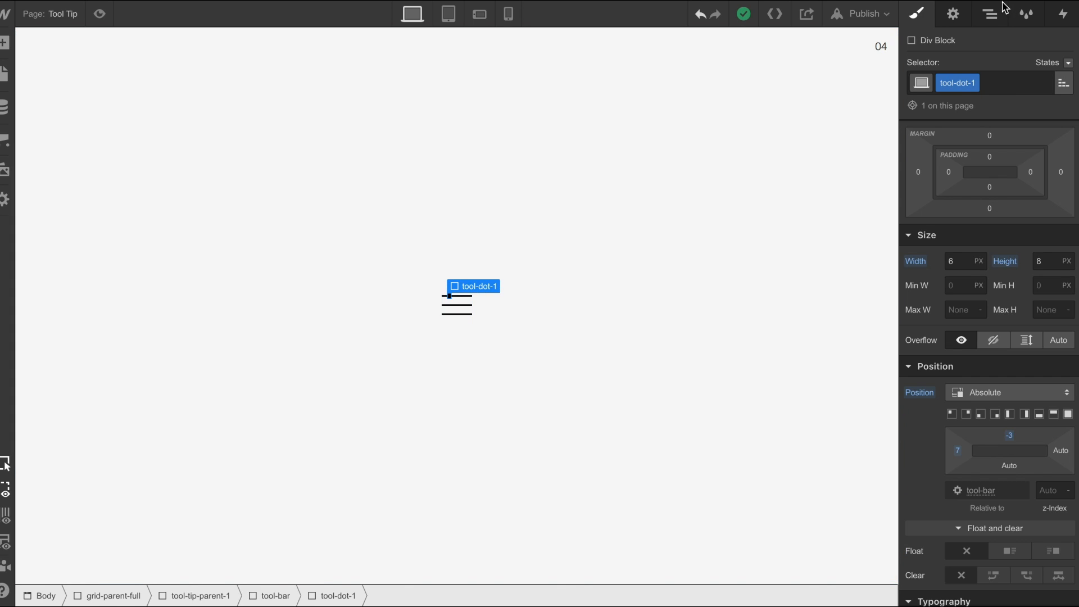
{"action": "left_click", "coordinate": [990, 13]}
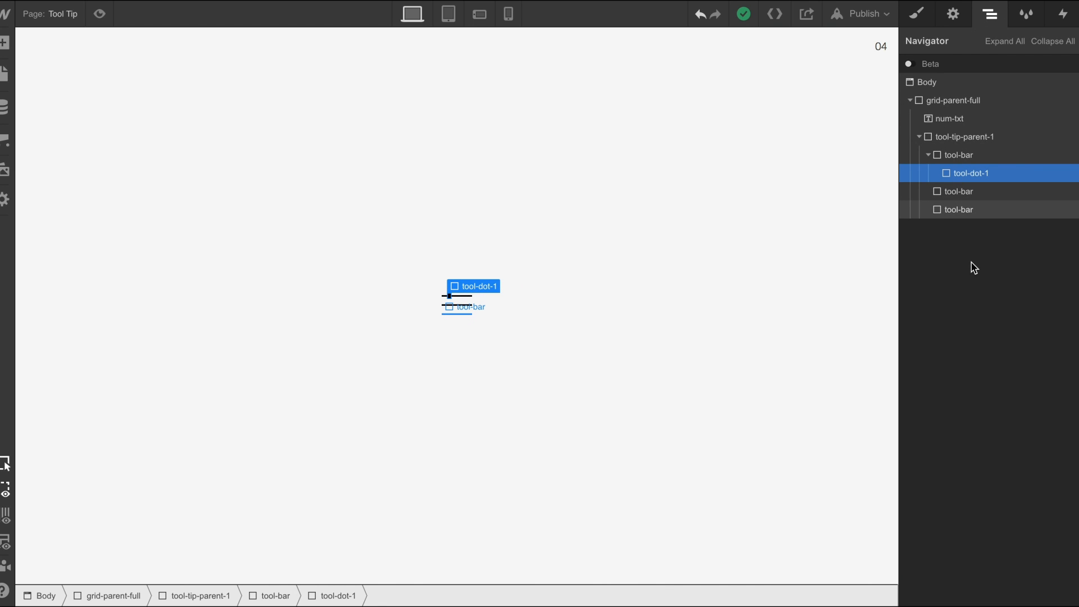
{"action": "left_click", "coordinate": [952, 214]}
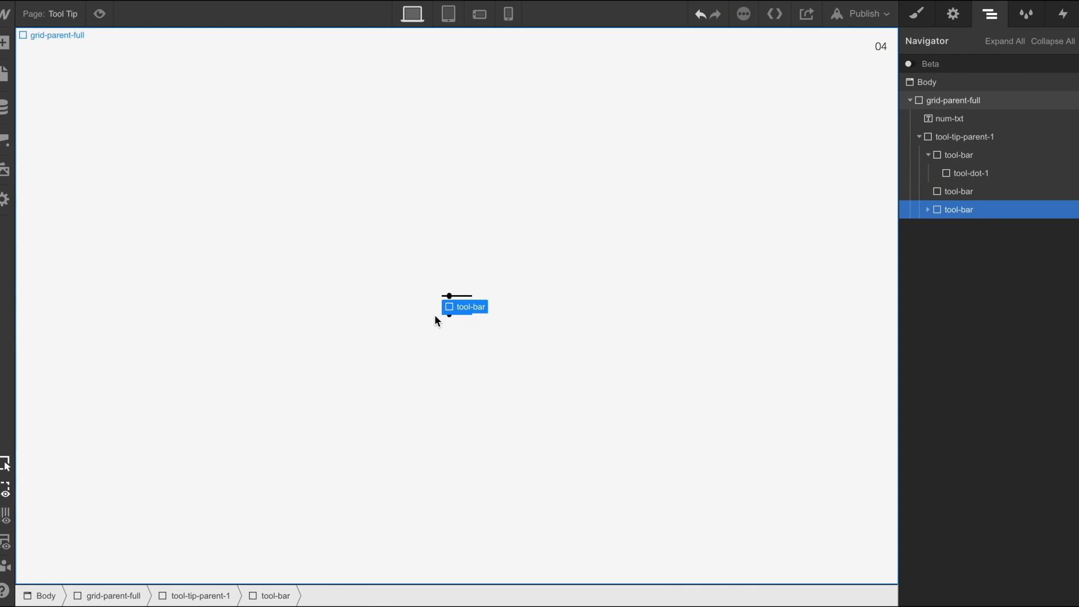
{"action": "left_click", "coordinate": [421, 349]}
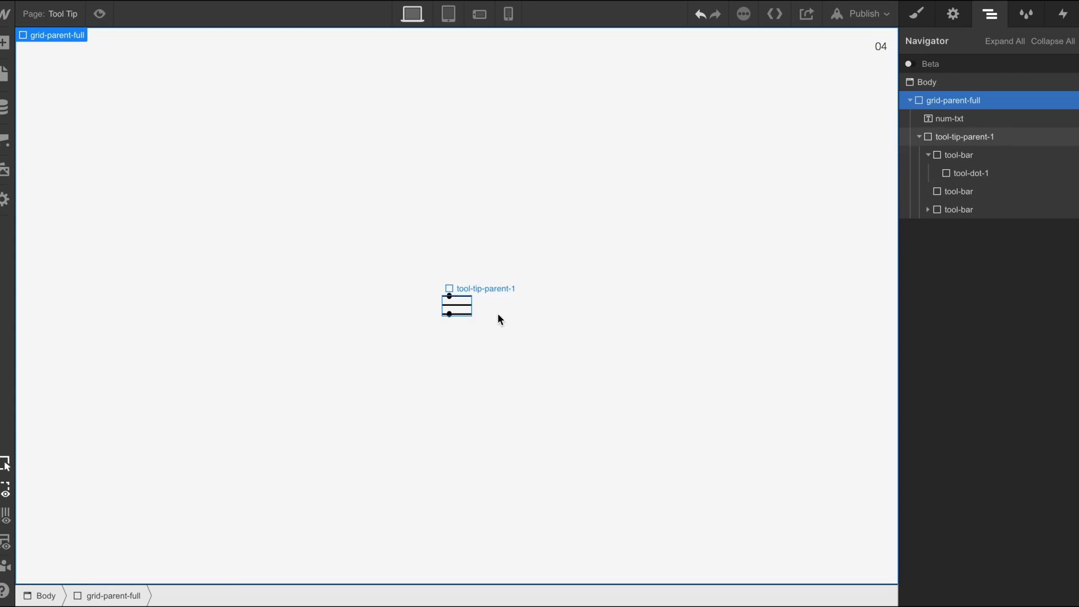
Copy tool-dot-1 from the third tool-bar and paste it into the second tool-bar
{"action": "left_click", "coordinate": [928, 210]}
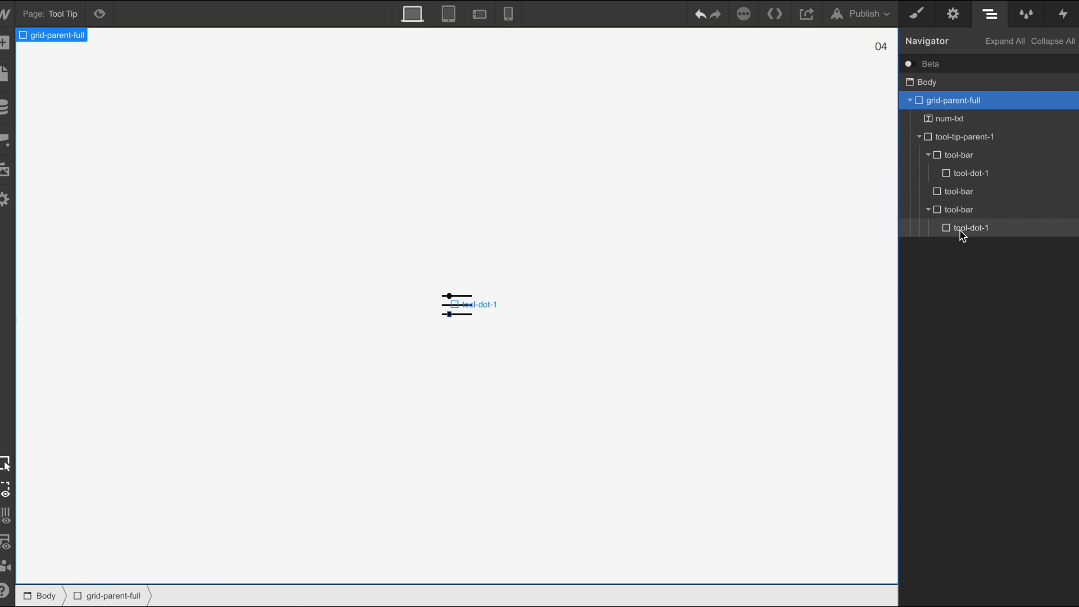
{"action": "left_click", "coordinate": [965, 230]}
{"action": "left_click", "coordinate": [949, 195]}
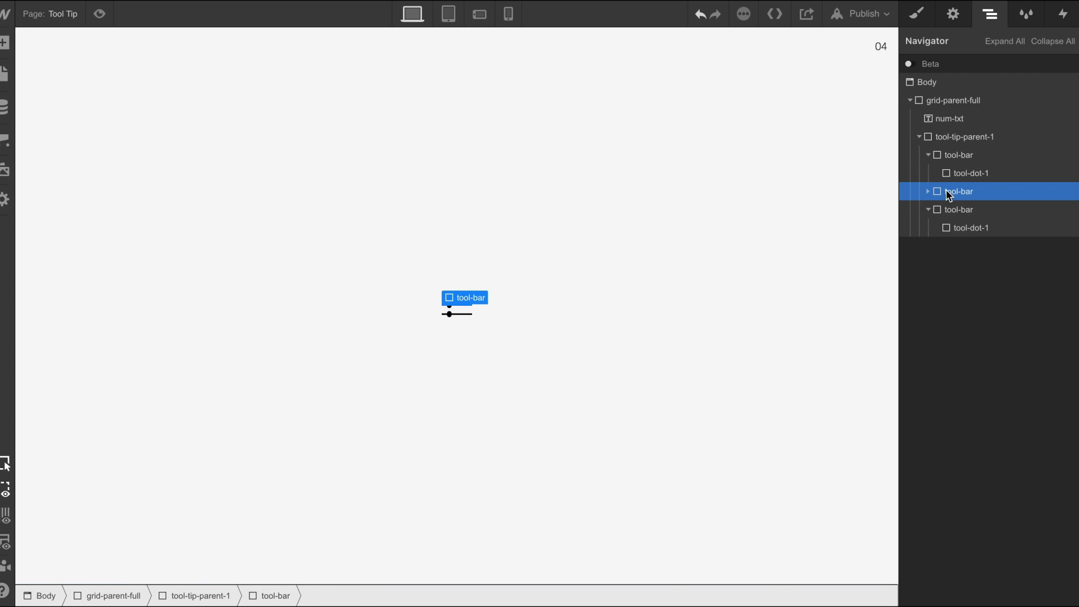
{"action": "left_click", "coordinate": [552, 353]}
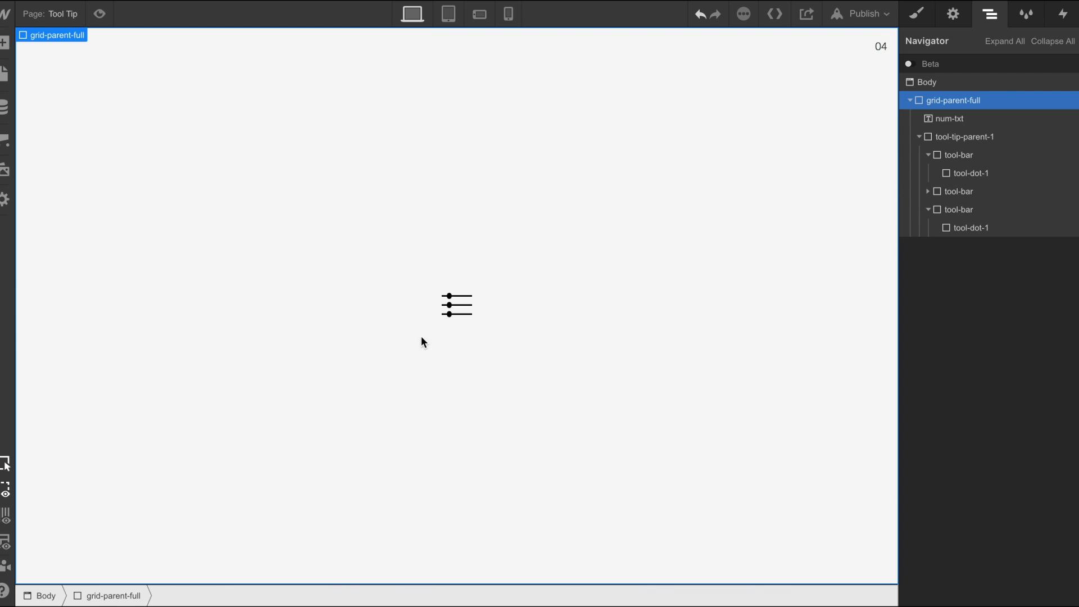
Duplicate the class of the dot on the middle tool-bar and name the copy tool-dot-2
{"action": "left_click", "coordinate": [449, 306]}
{"action": "left_click", "coordinate": [919, 14]}
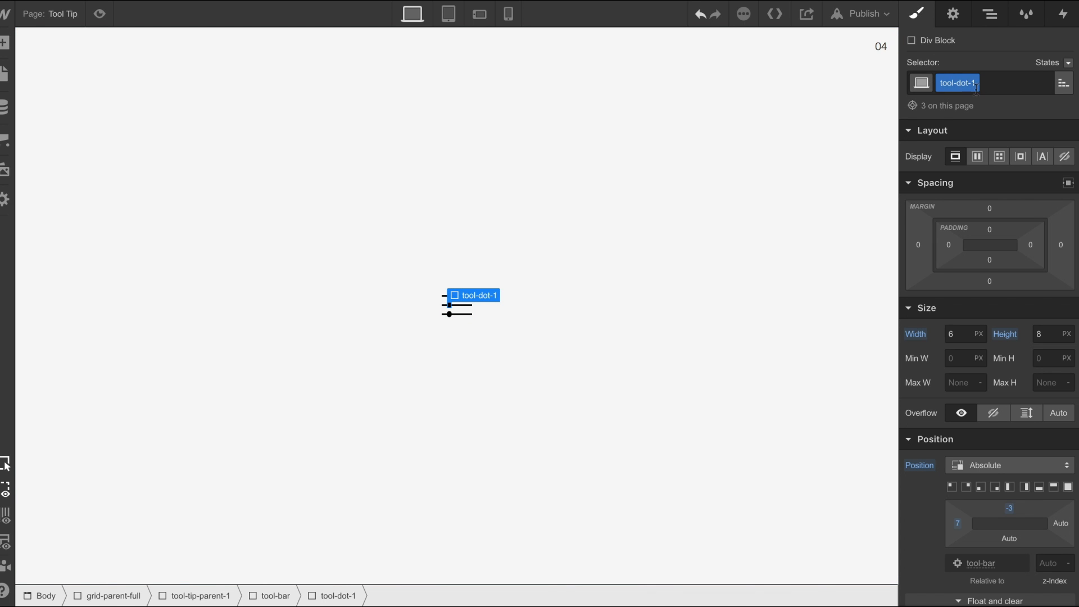
{"action": "left_click", "coordinate": [975, 83]}
{"action": "left_click", "coordinate": [970, 120]}
{"action": "key", "text": "BackSpace"}
{"action": "key", "text": "BackSpace"}
{"action": "key", "text": "BackSpace"}
{"action": "key", "text": "BackSpace"}
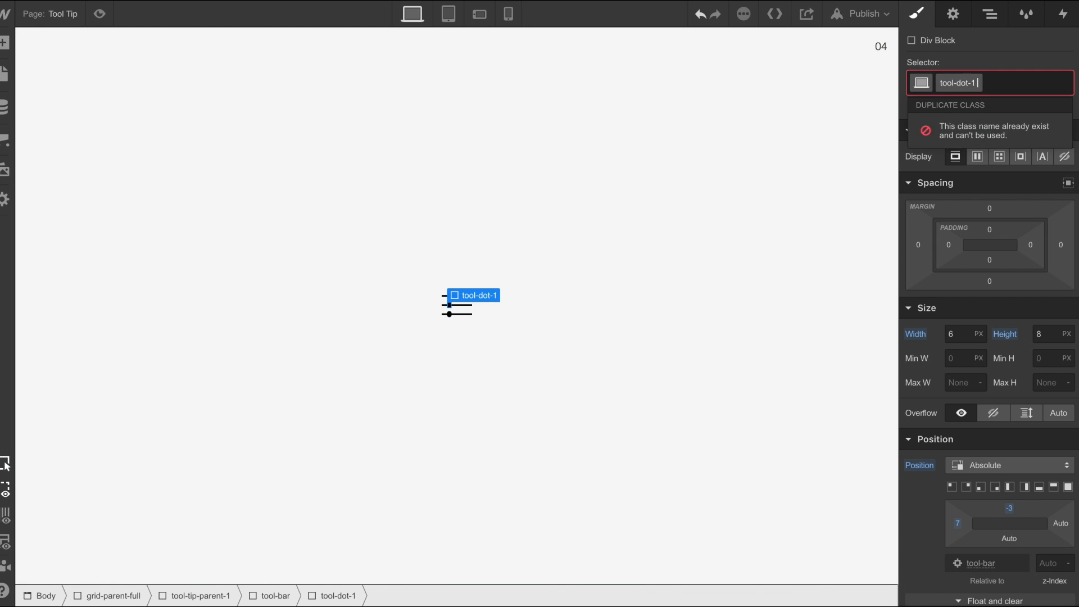
{"action": "key", "text": "BackSpace"}
{"action": "type", "text": "2"}
{"action": "key", "text": "Return"}
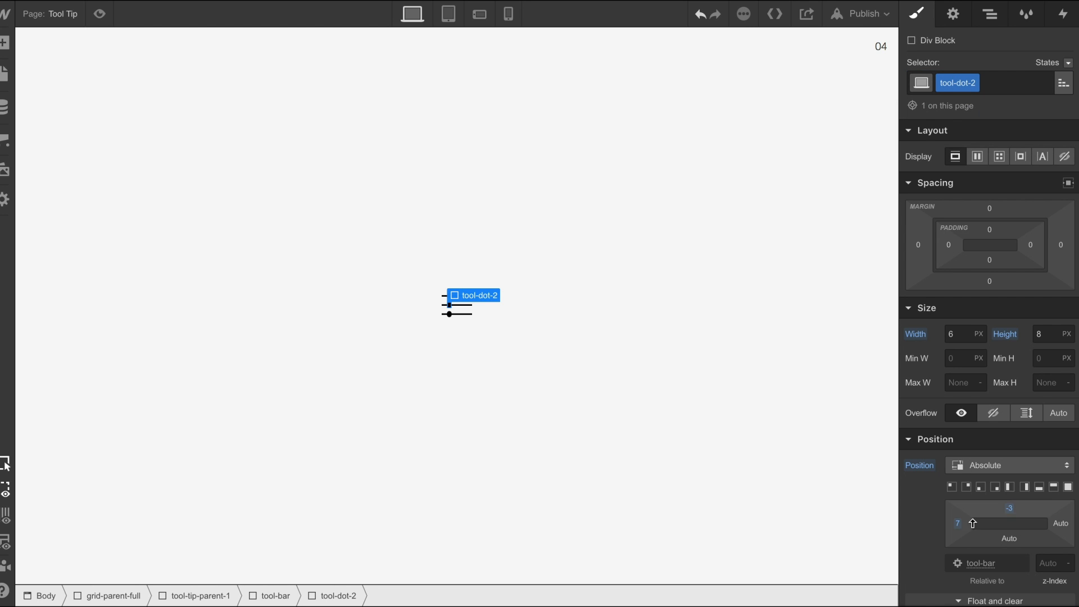
Reset the left offset of tool-dot-2 to Auto and set its right offset to 7 px
{"action": "left_click", "coordinate": [963, 530]}
{"action": "left_click", "coordinate": [917, 578]}
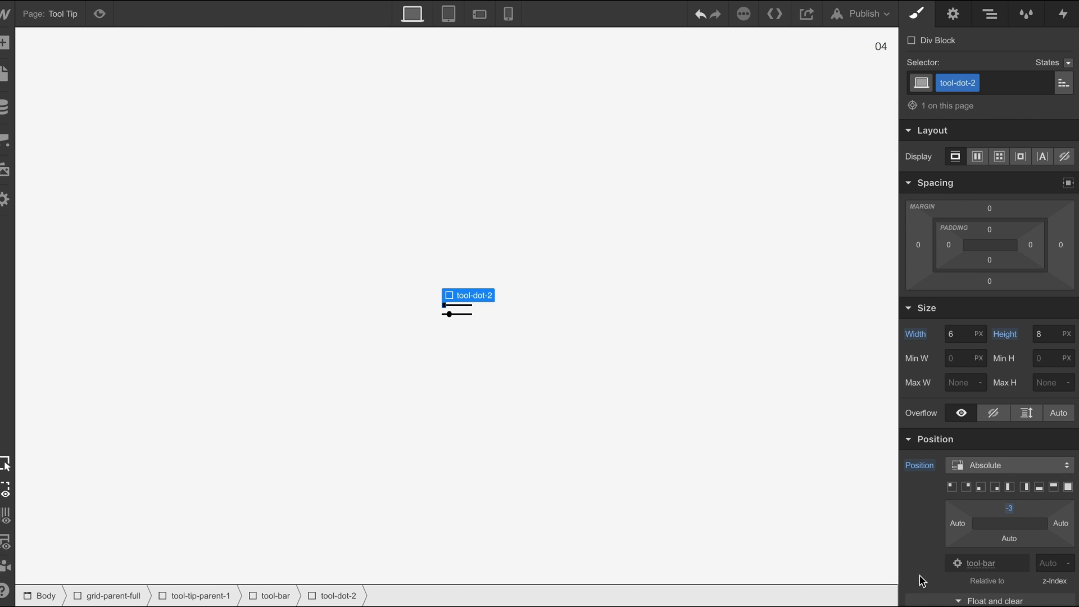
{"action": "left_click", "coordinate": [1062, 523]}
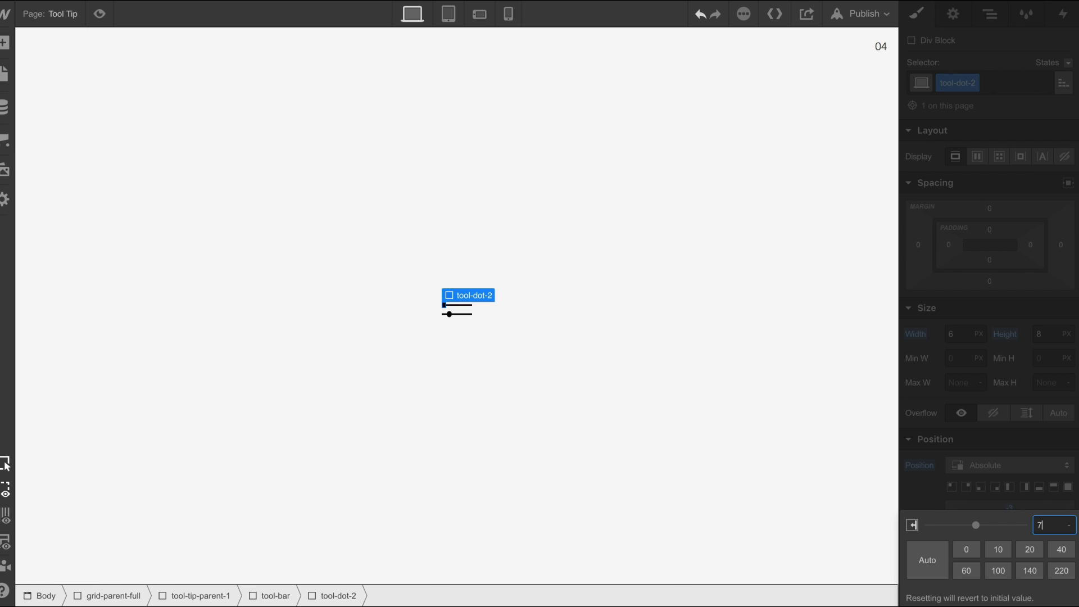
{"action": "type", "text": "7"}
{"action": "key", "text": "Return"}
{"action": "left_click", "coordinate": [549, 454]}
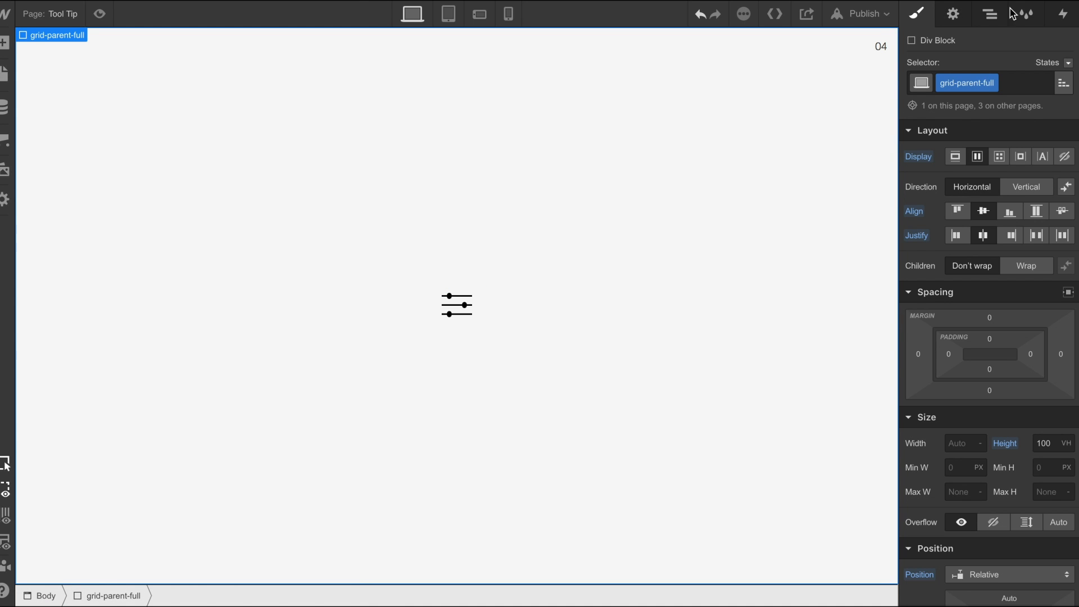
Add a Div Block as the first child of tool-tip-parent-1, above the three tool-bars
{"action": "left_click", "coordinate": [990, 14]}
{"action": "left_click", "coordinate": [958, 139]}
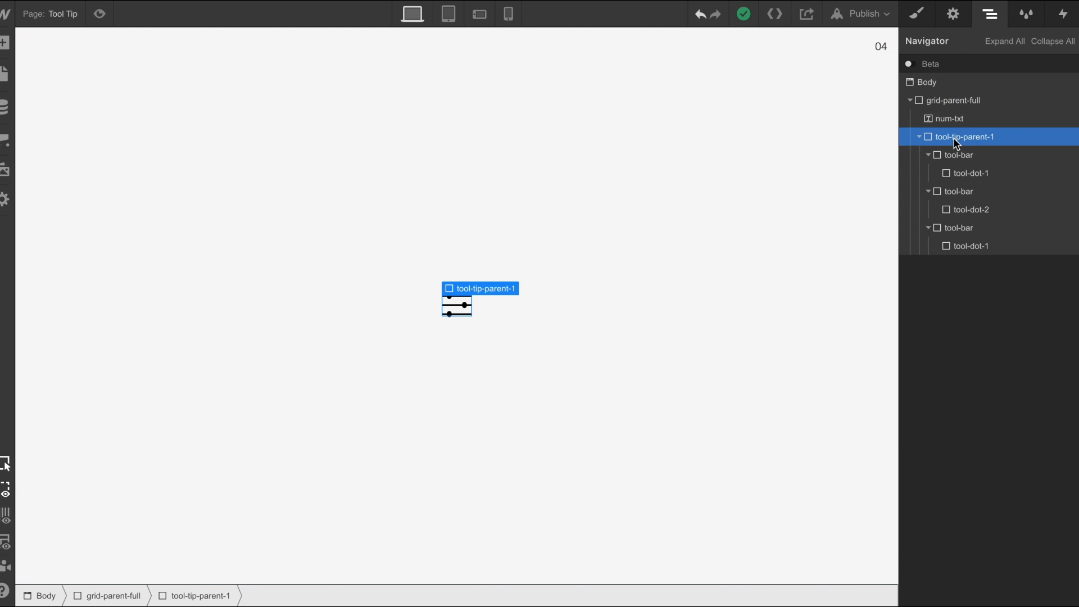
{"action": "left_click", "coordinate": [928, 154]}
{"action": "left_click", "coordinate": [929, 172]}
{"action": "left_click", "coordinate": [933, 191]}
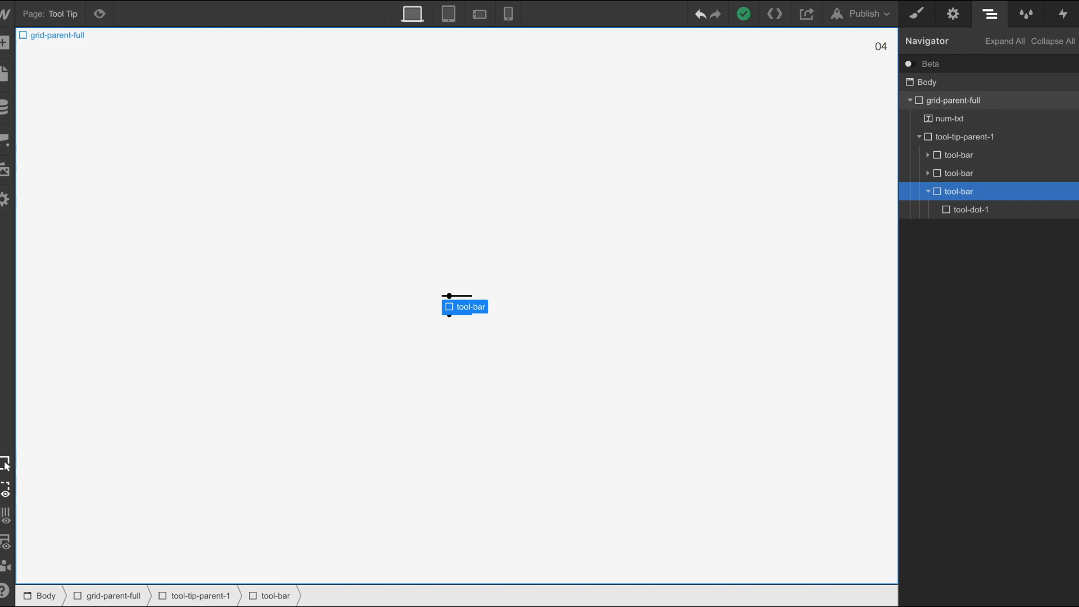
{"action": "left_click", "coordinate": [4, 43]}
{"action": "left_click_drag", "start_coordinate": [51, 312], "coordinate": [965, 156]}
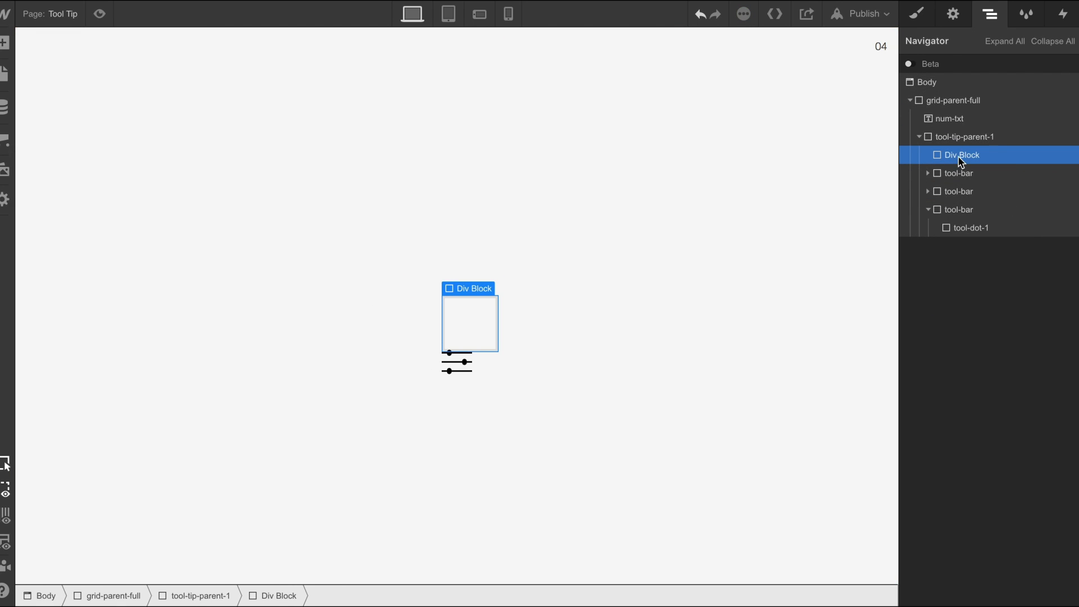
Give the new Div Block the class tool-tip and set its position to Absolute
{"action": "key", "text": "s"}
{"action": "left_click", "coordinate": [952, 75]}
{"action": "type", "text": "tool-tip"}
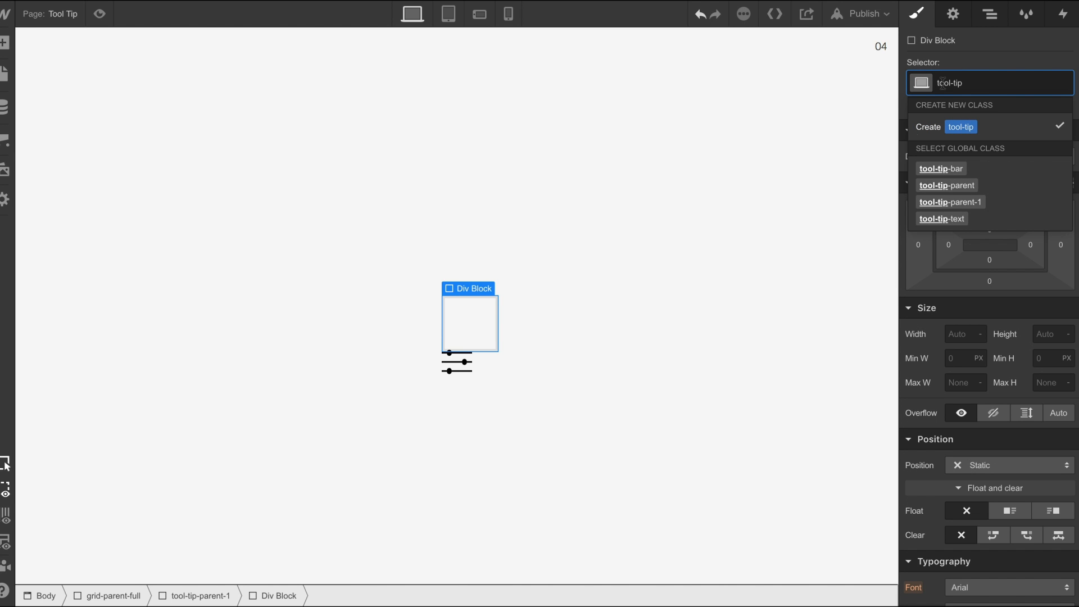
{"action": "key", "text": "Return"}
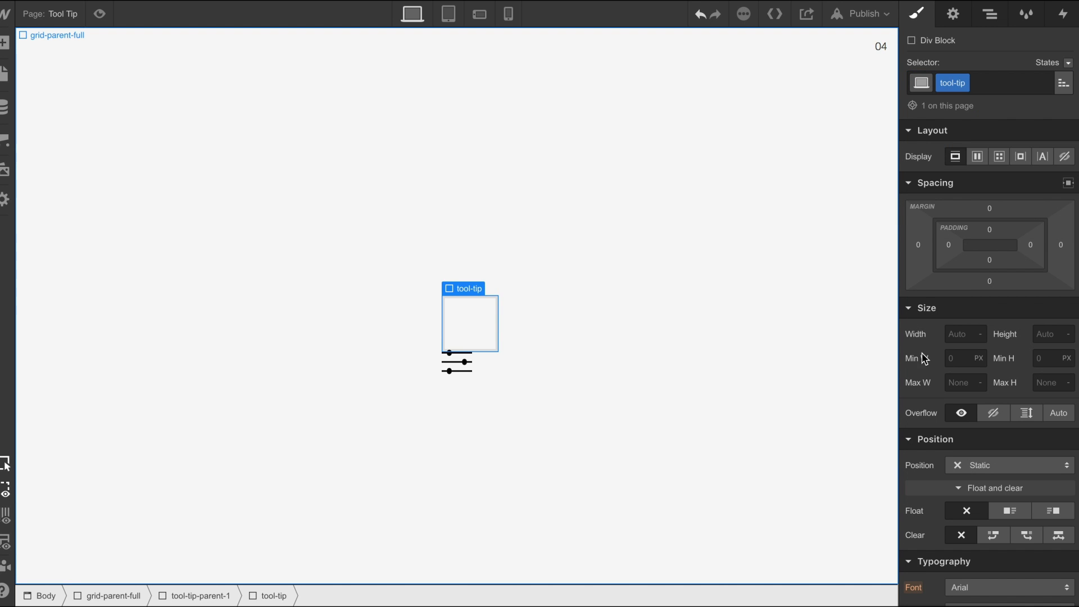
{"action": "left_click", "coordinate": [982, 466]}
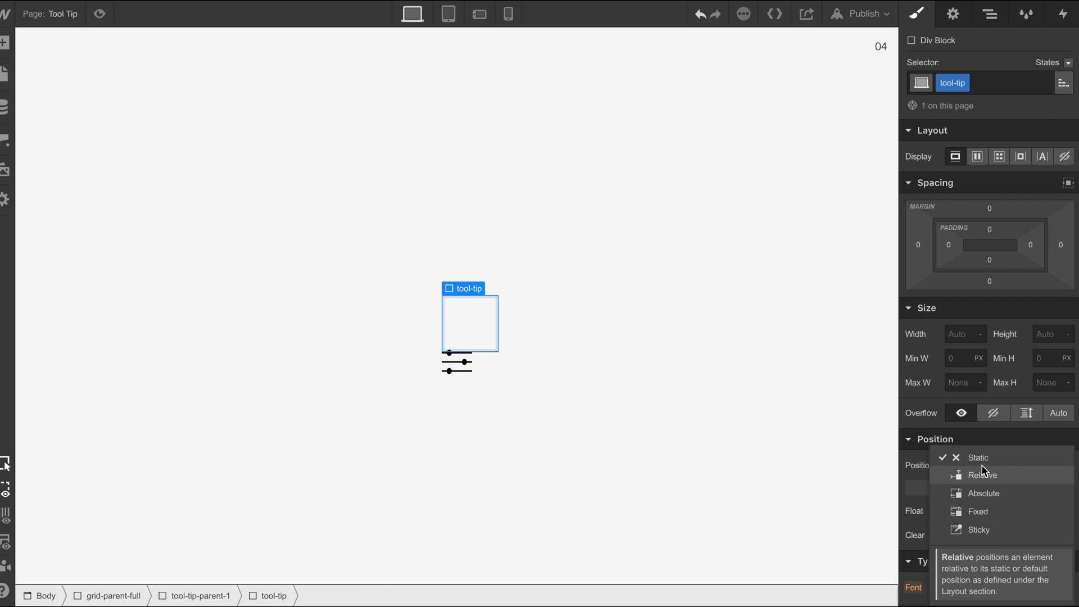
{"action": "left_click", "coordinate": [985, 494]}
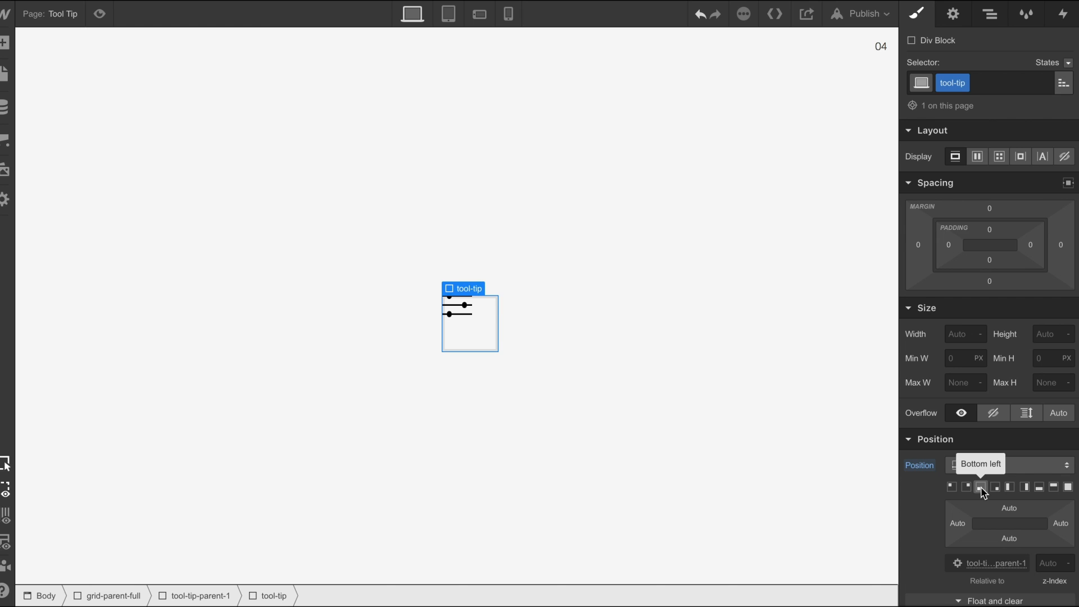
Set the width of tool-tip to 72 px and its height to 25 px
{"action": "left_click", "coordinate": [962, 331]}
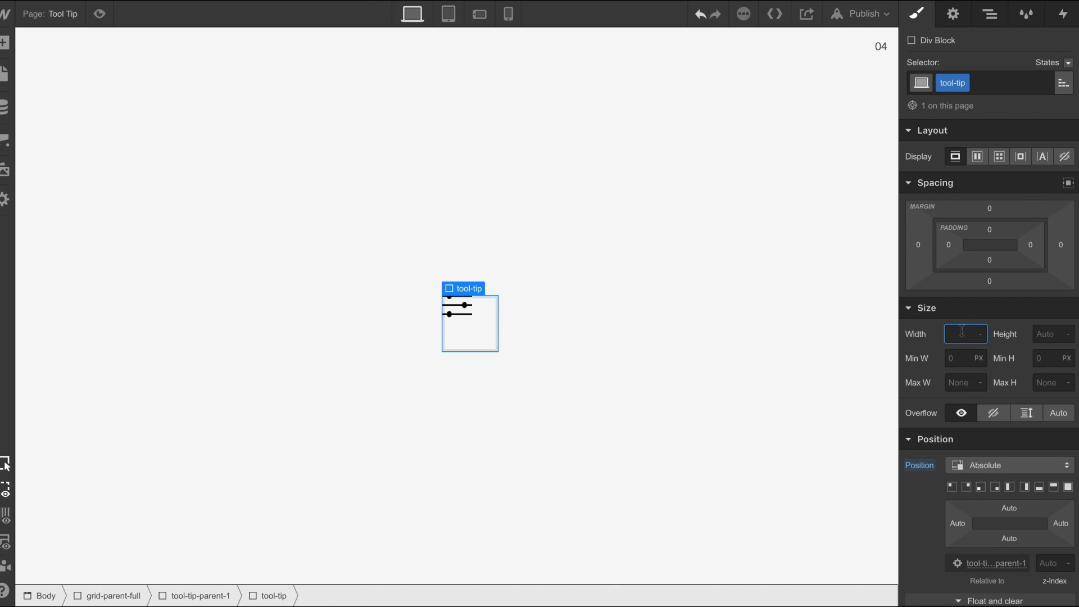
{"action": "type", "text": "80px"}
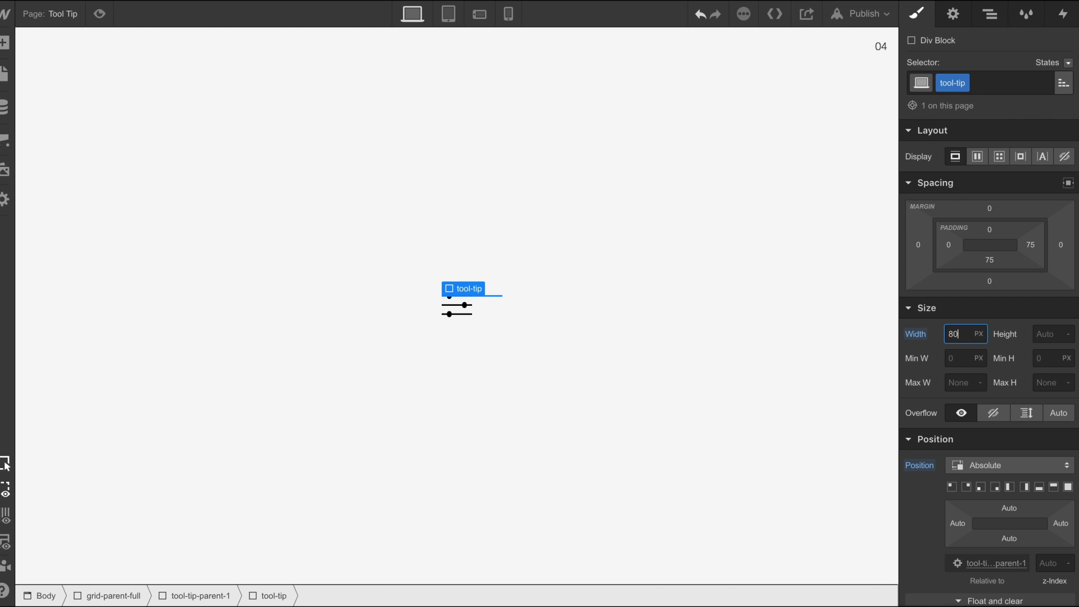
{"action": "left_click", "coordinate": [1053, 335]}
{"action": "type", "text": "30px"}
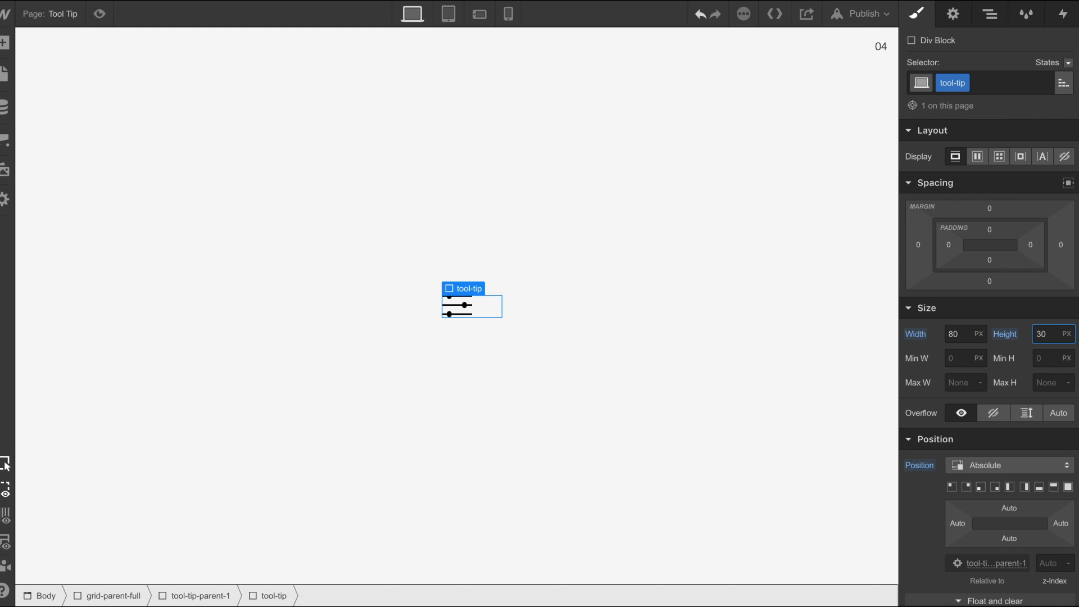
{"action": "key", "text": "shift+Down"}
{"action": "key", "text": "Up"}
{"action": "key", "text": "Up"}
{"action": "key", "text": "Up"}
{"action": "key", "text": "Up"}
{"action": "key", "text": "Up"}
{"action": "left_click", "coordinate": [959, 334]}
{"action": "key", "text": "Down"}
{"action": "key", "text": "Down"}
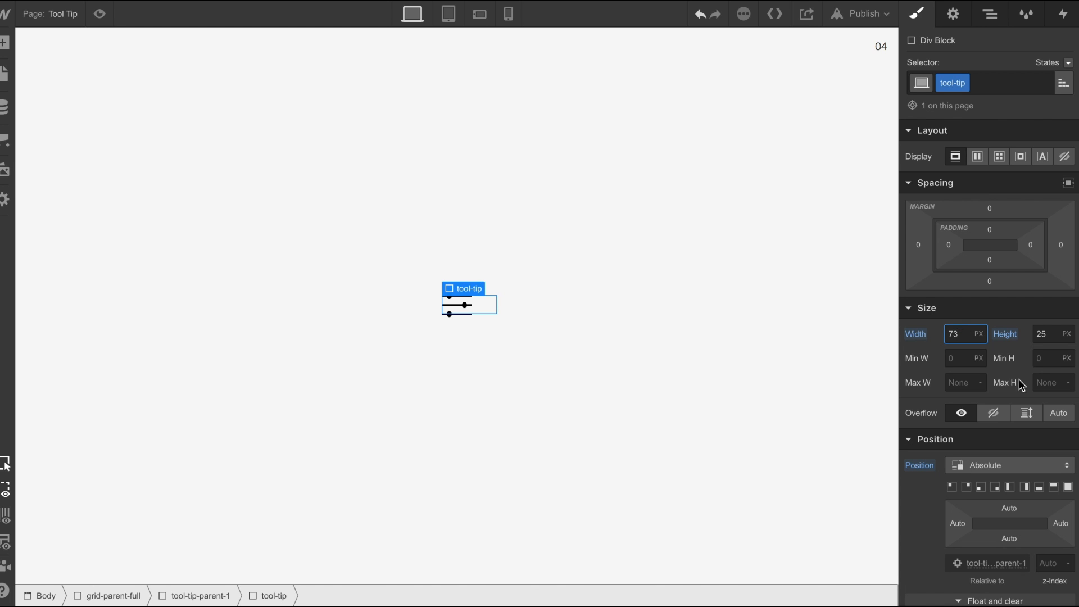
Set tool-tip to a horizontal flex layout with its children centered in both align and justify
{"action": "left_click", "coordinate": [977, 156]}
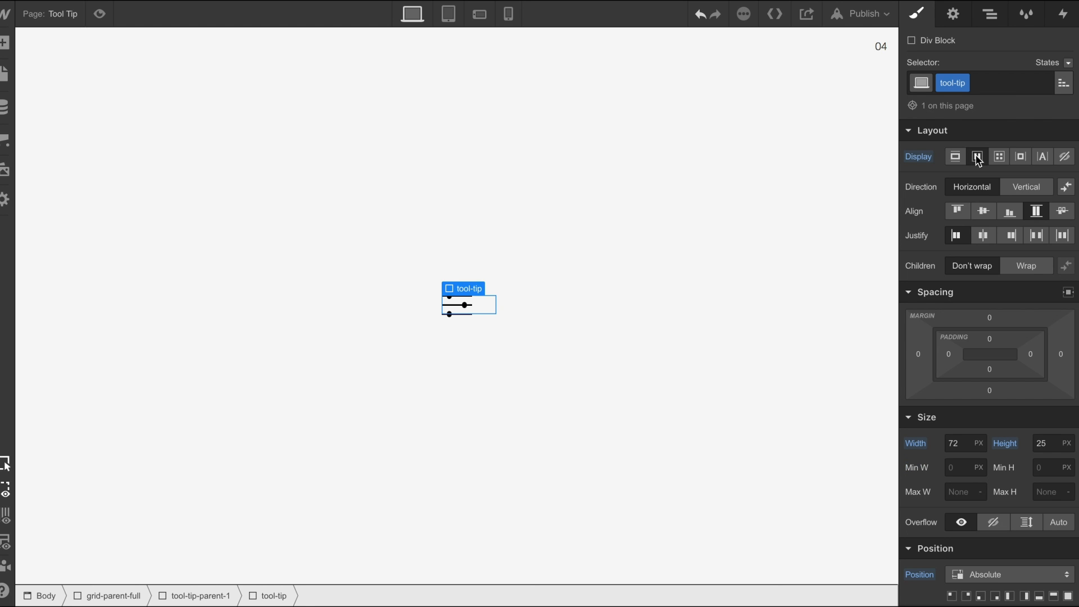
{"action": "left_click", "coordinate": [982, 216]}
{"action": "left_click", "coordinate": [983, 235]}
Give tool-tip a black background and rounded corners
{"action": "scroll", "coordinate": [1008, 320], "scroll_direction": "down", "scroll_amount": 4}
{"action": "scroll", "coordinate": [1007, 320], "scroll_direction": "down", "scroll_amount": 10}
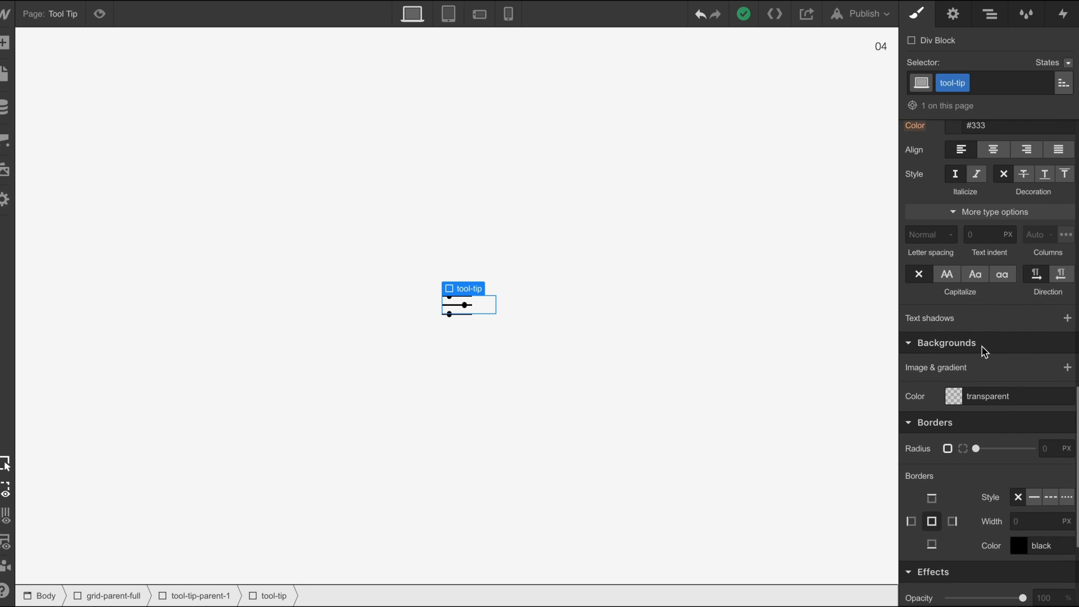
{"action": "left_click", "coordinate": [953, 397]}
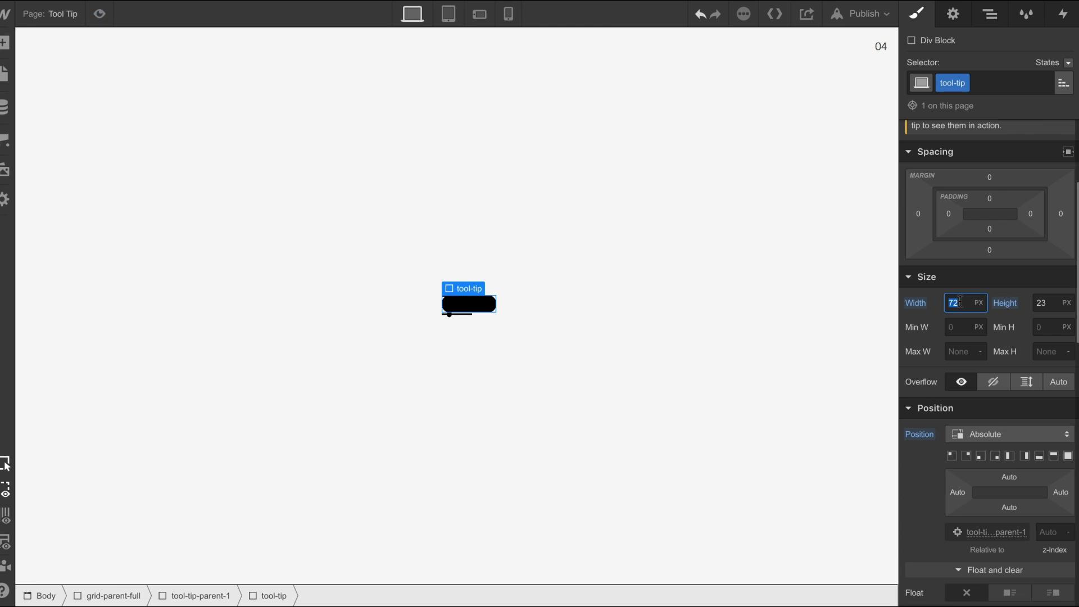
Reduce the size of tool-tip to 65 px wide and 20 px high
{"action": "key", "text": "Down"}
{"action": "key", "text": "Down"}
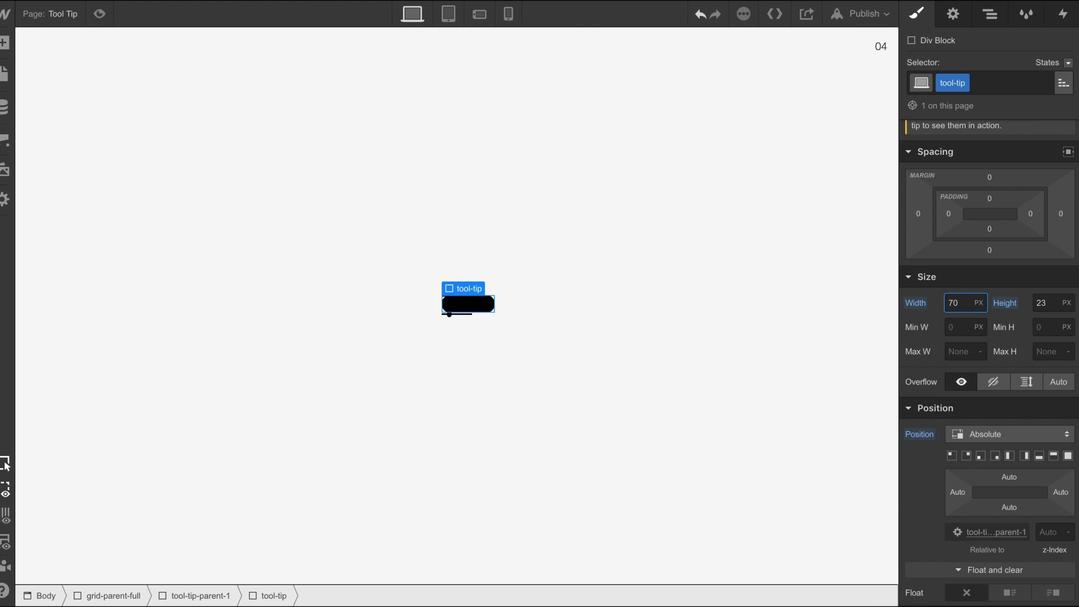
{"action": "key", "text": "Down"}
{"action": "key", "text": "Up"}
{"action": "key", "text": "Tab"}
{"action": "type", "text": "21"}
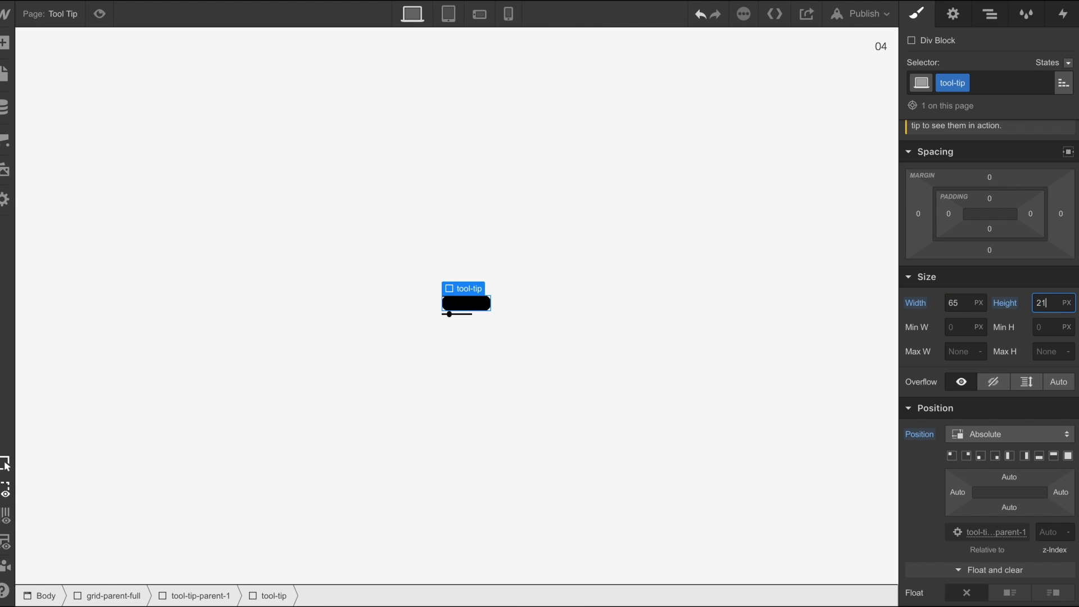
{"action": "key", "text": "Down"}
{"action": "left_click", "coordinate": [448, 356]}
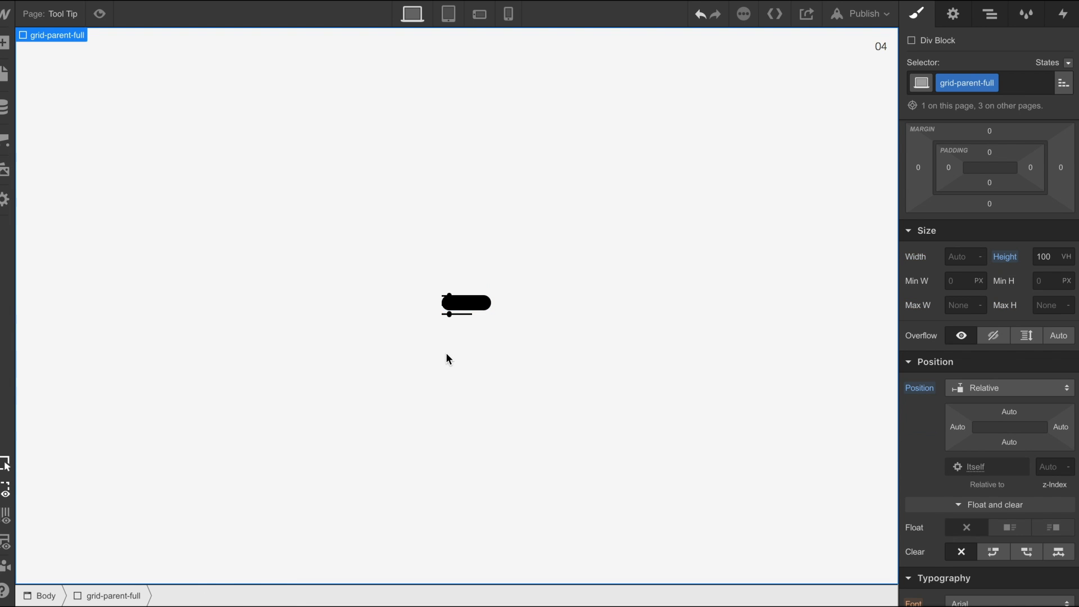
Add a Text Block inside the tool-tip div
{"action": "left_click", "coordinate": [461, 308]}
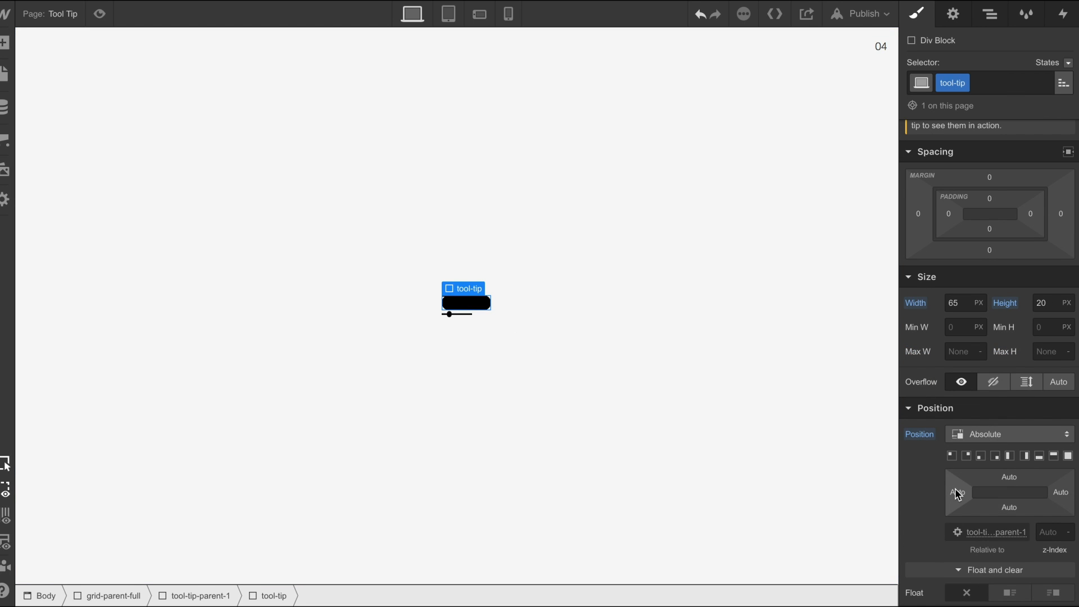
{"action": "left_click", "coordinate": [5, 43]}
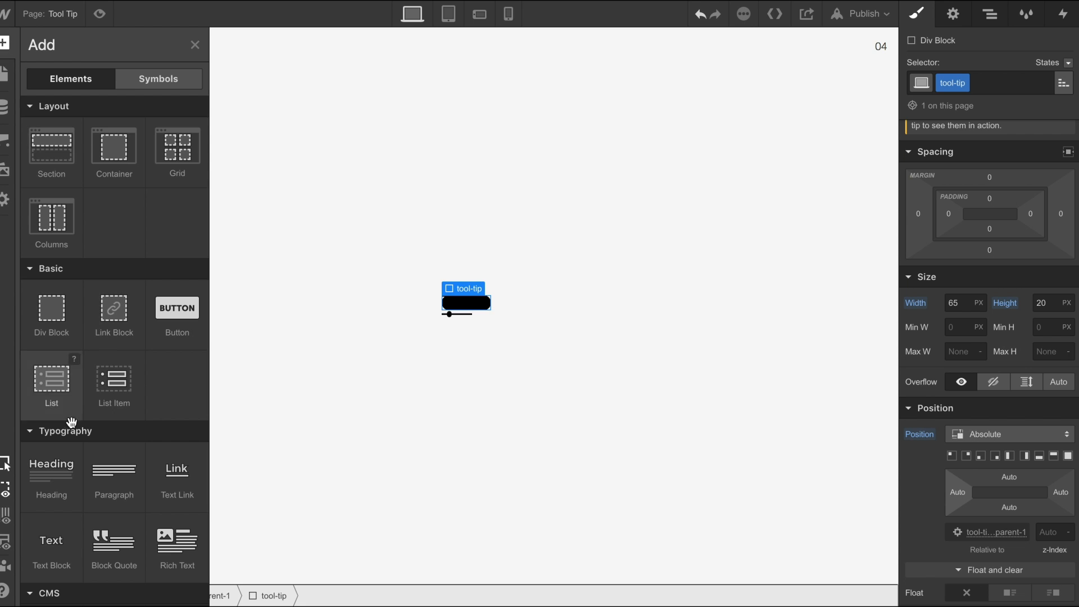
{"action": "left_click_drag", "start_coordinate": [51, 540], "coordinate": [459, 323]}
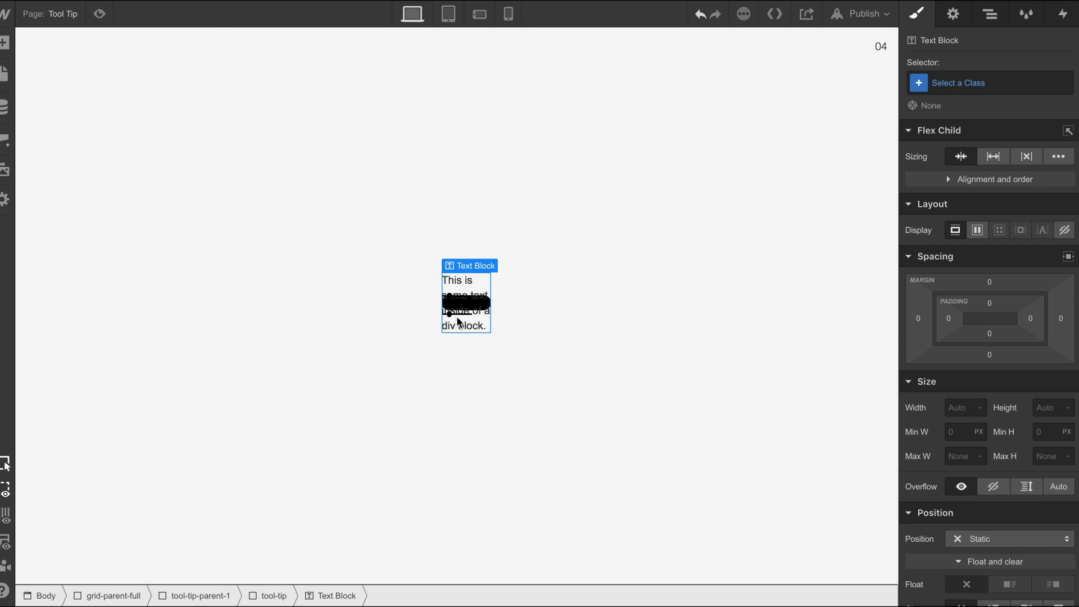
Replace the placeholder text of the new Text Block with "Settings"
{"action": "double_click", "coordinate": [456, 283]}
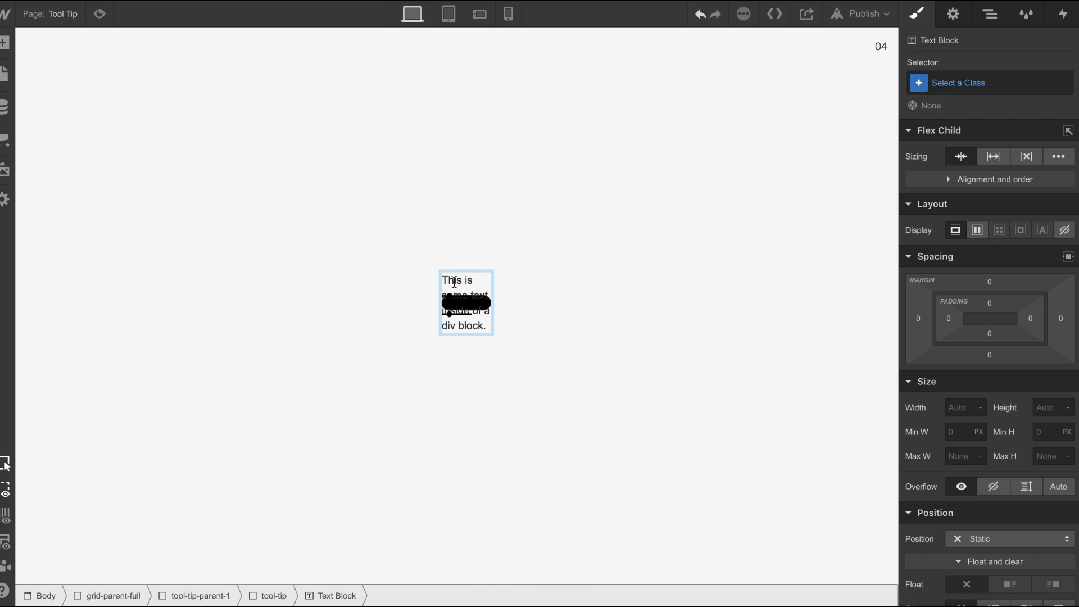
{"action": "key", "text": "ctrl+a"}
{"action": "type", "text": "Sett"}
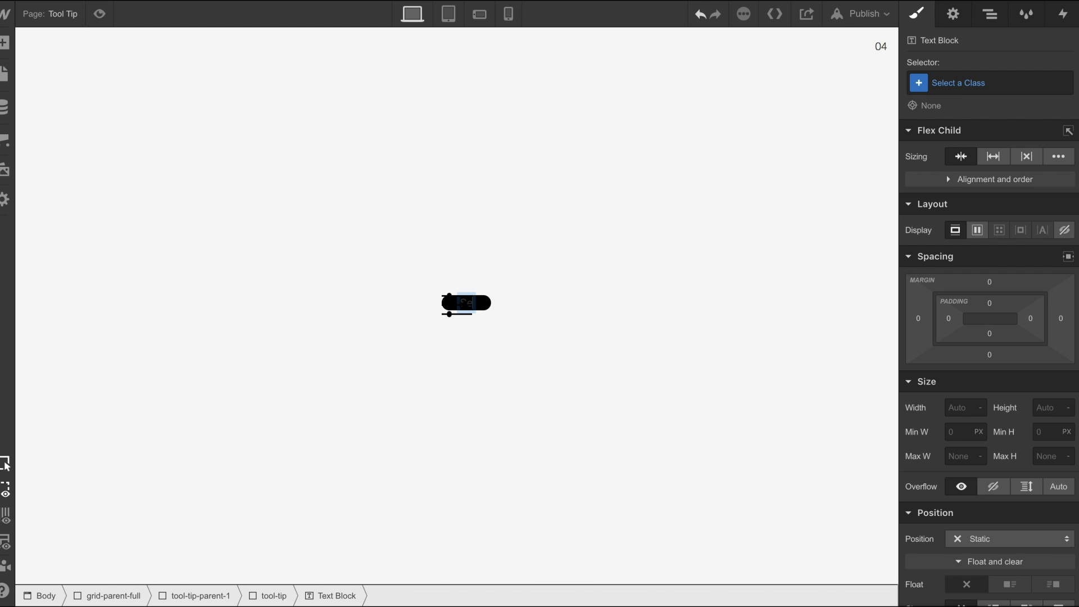
{"action": "type", "text": "ings"}
{"action": "left_click", "coordinate": [370, 316]}
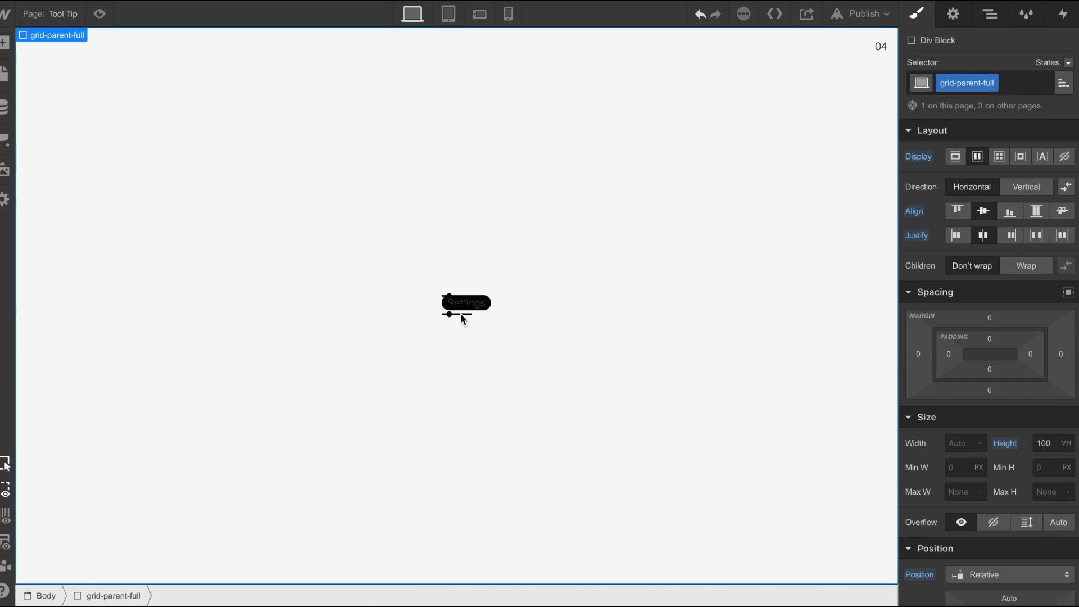
Assign the new class tool-tip-text-1 to the "Settings" text block
{"action": "left_click", "coordinate": [487, 304]}
{"action": "left_click", "coordinate": [959, 86]}
{"action": "type", "text": "t"}
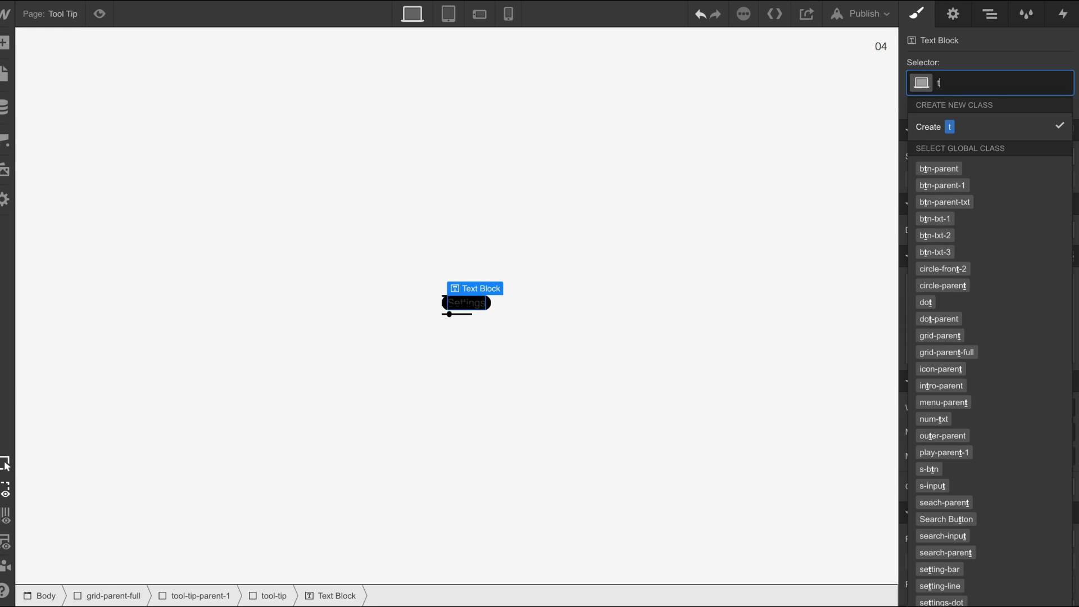
{"action": "type", "text": "ool-tip"}
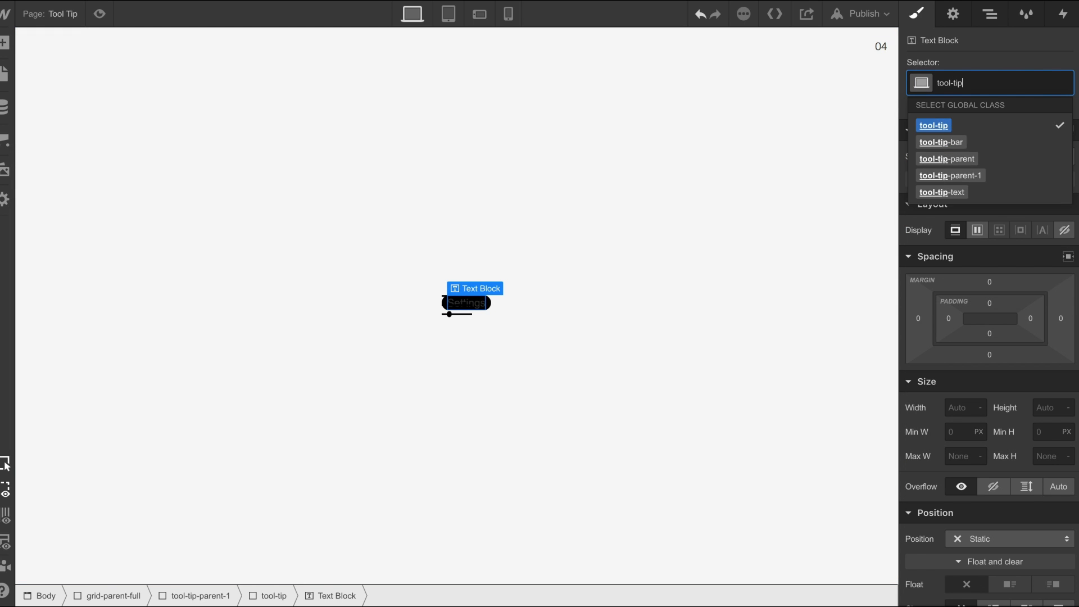
{"action": "type", "text": "-text-"}
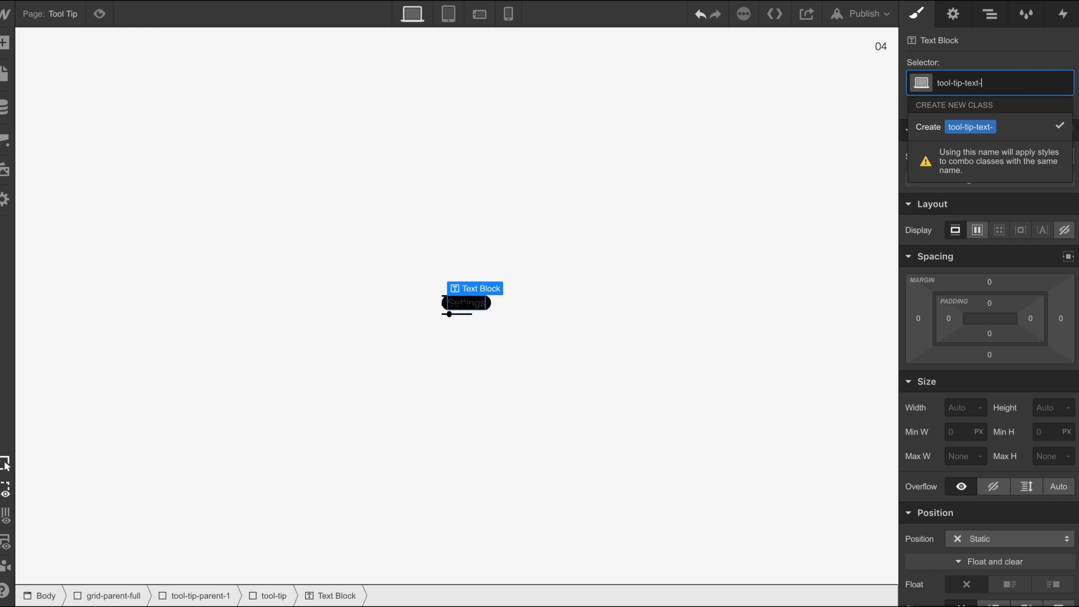
{"action": "type", "text": "1"}
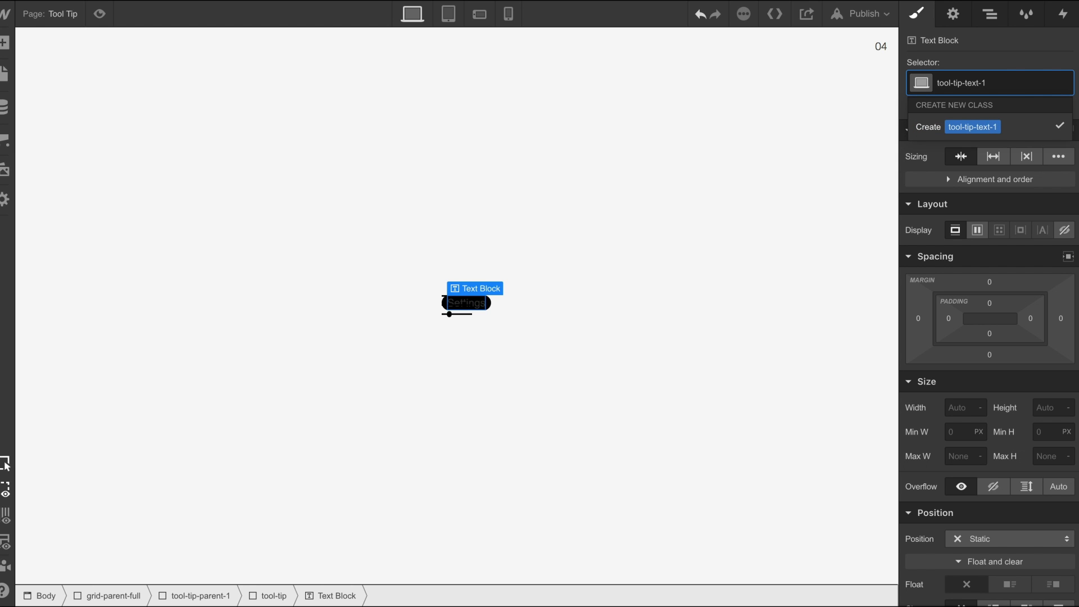
{"action": "key", "text": "Return"}
Style the tool-tip-text-1 typography with the Helvetica Light font, a smaller font size and white text color
{"action": "scroll", "coordinate": [946, 357], "scroll_direction": "down", "scroll_amount": 5}
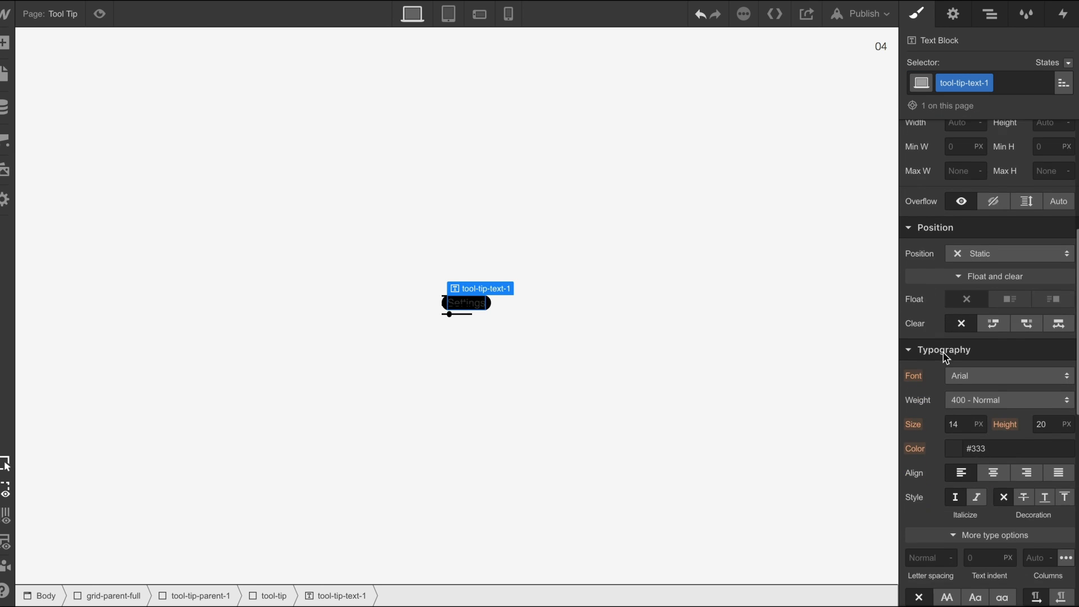
{"action": "left_click", "coordinate": [968, 375]}
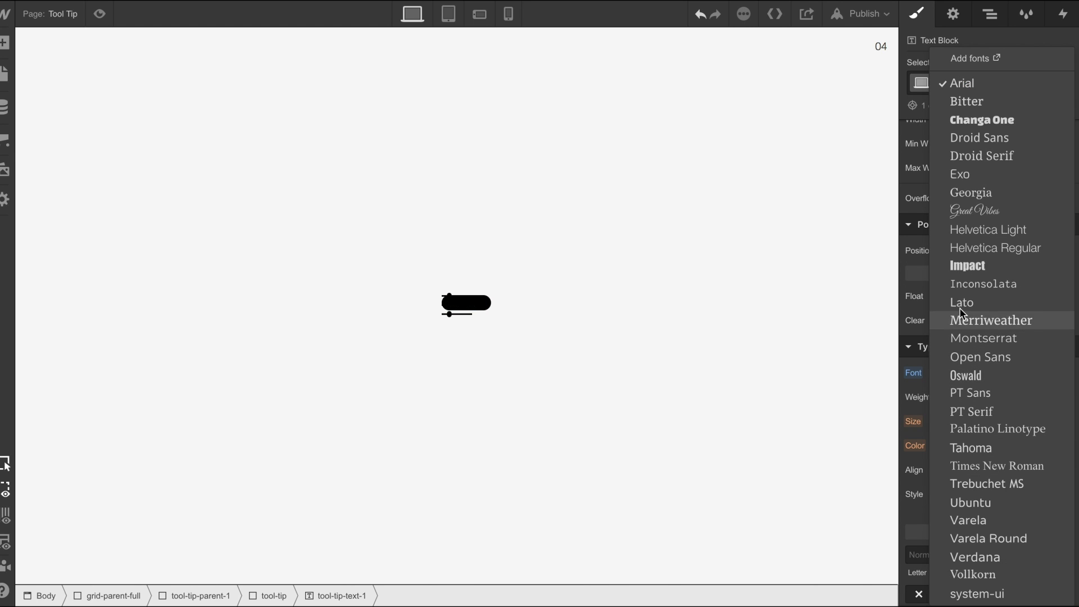
{"action": "left_click", "coordinate": [959, 233]}
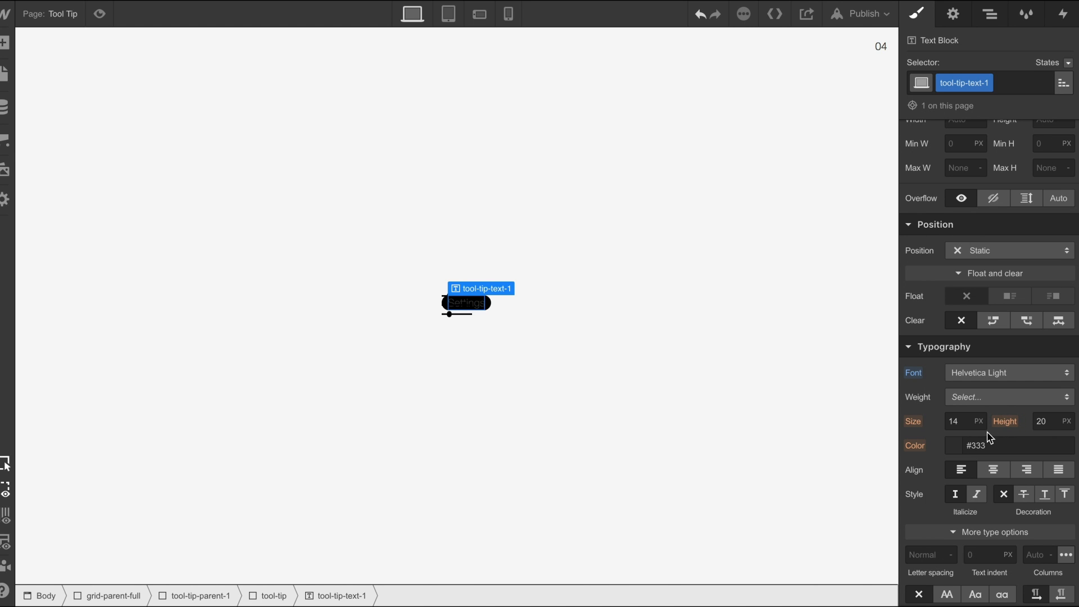
{"action": "left_click", "coordinate": [968, 423]}
{"action": "left_click", "coordinate": [954, 445]}
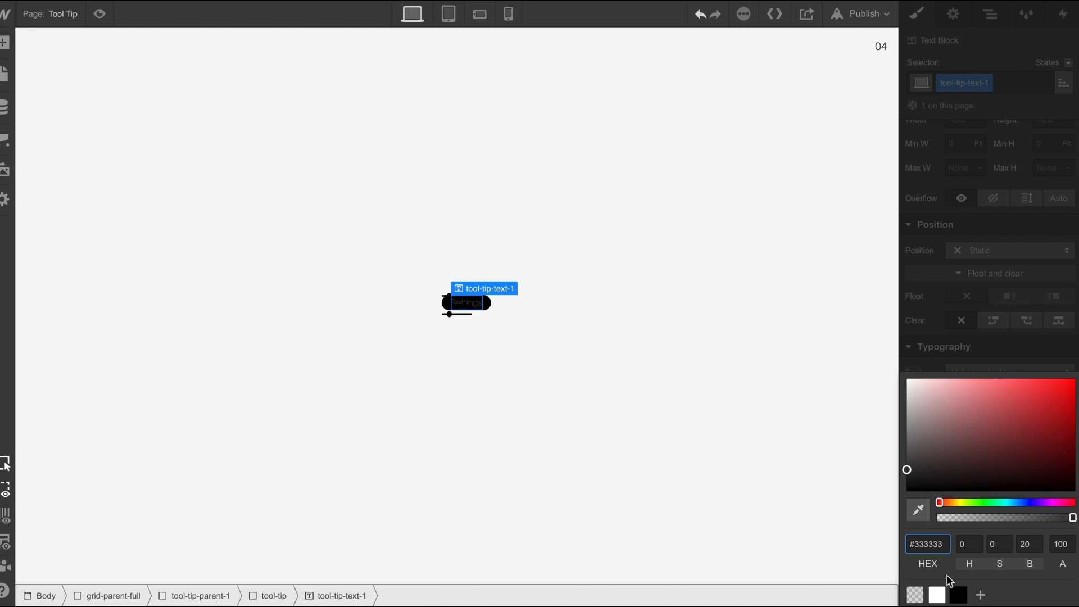
{"action": "left_click", "coordinate": [595, 460]}
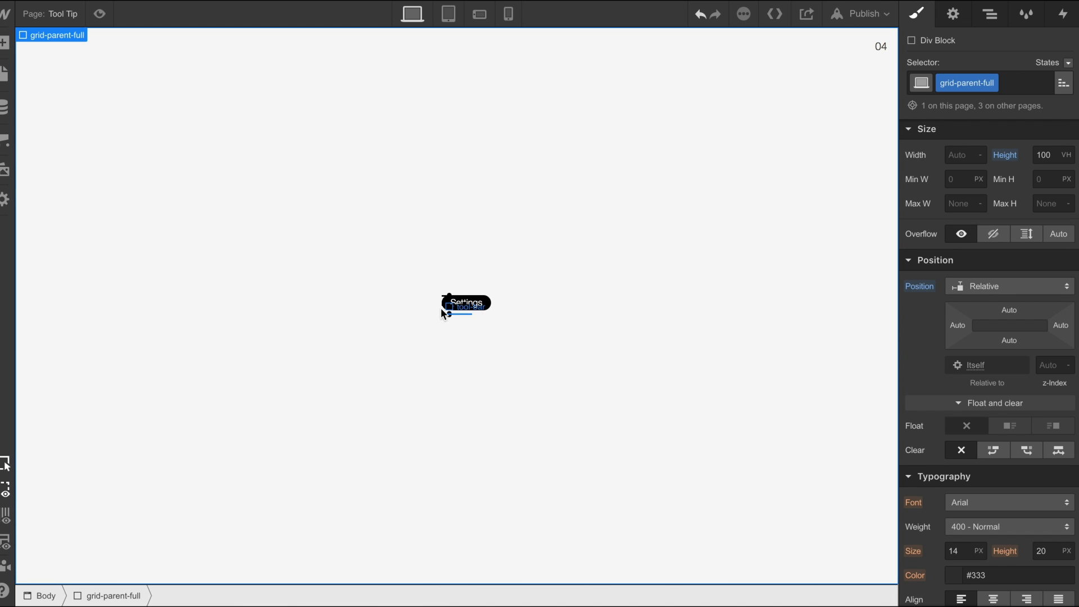
Set the absolutely positioned tool-tip's left offset to -10 px
{"action": "left_click", "coordinate": [447, 308]}
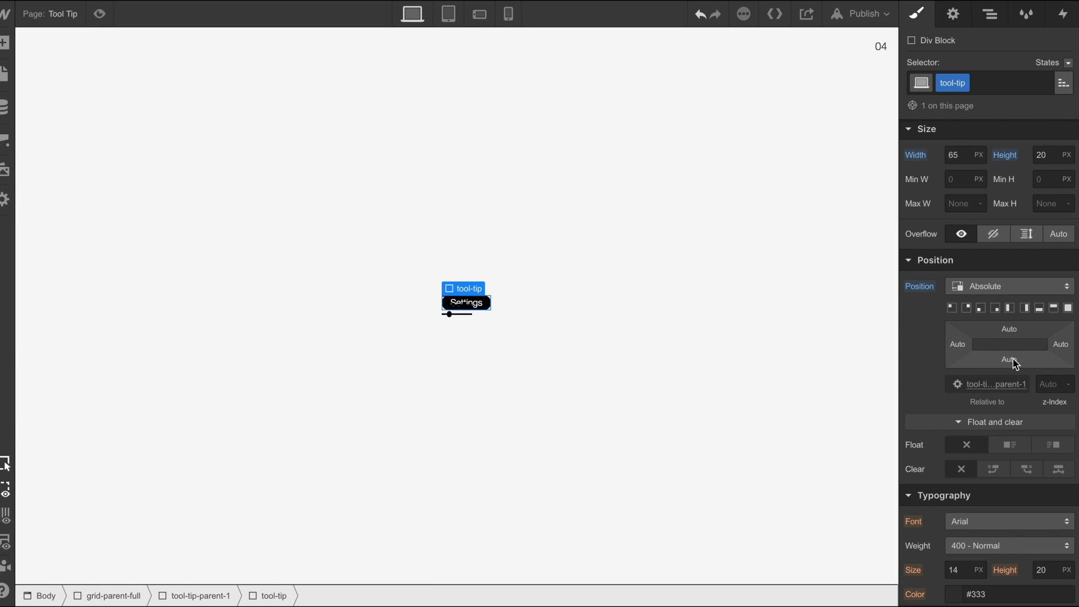
{"action": "left_click", "coordinate": [960, 345]}
{"action": "key", "text": "Down"}
{"action": "key", "text": "Down"}
{"action": "key", "text": "Down"}
{"action": "key", "text": "Down"}
{"action": "key", "text": "Down"}
{"action": "key", "text": "Down"}
{"action": "key", "text": "Down"}
{"action": "key", "text": "Down"}
{"action": "key", "text": "Down"}
{"action": "key", "text": "Down"}
{"action": "key", "text": "Down"}
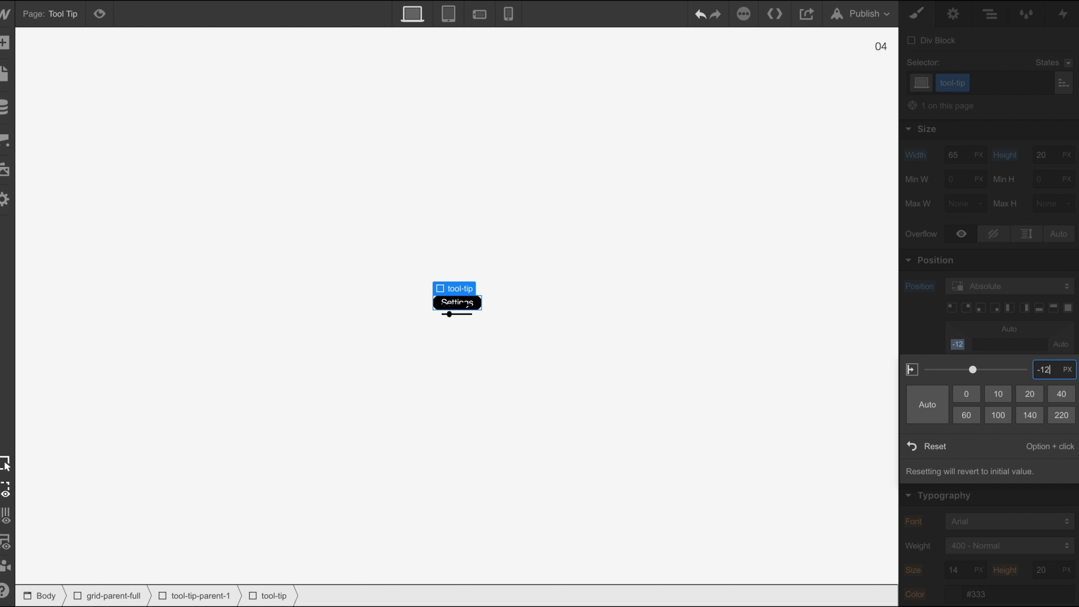
{"action": "key", "text": "Up"}
Raise the tool-tip above the three bars with a bottom offset of 38 px
{"action": "left_click", "coordinate": [1013, 340]}
{"action": "left_click", "coordinate": [1011, 333]}
{"action": "left_click", "coordinate": [972, 325]}
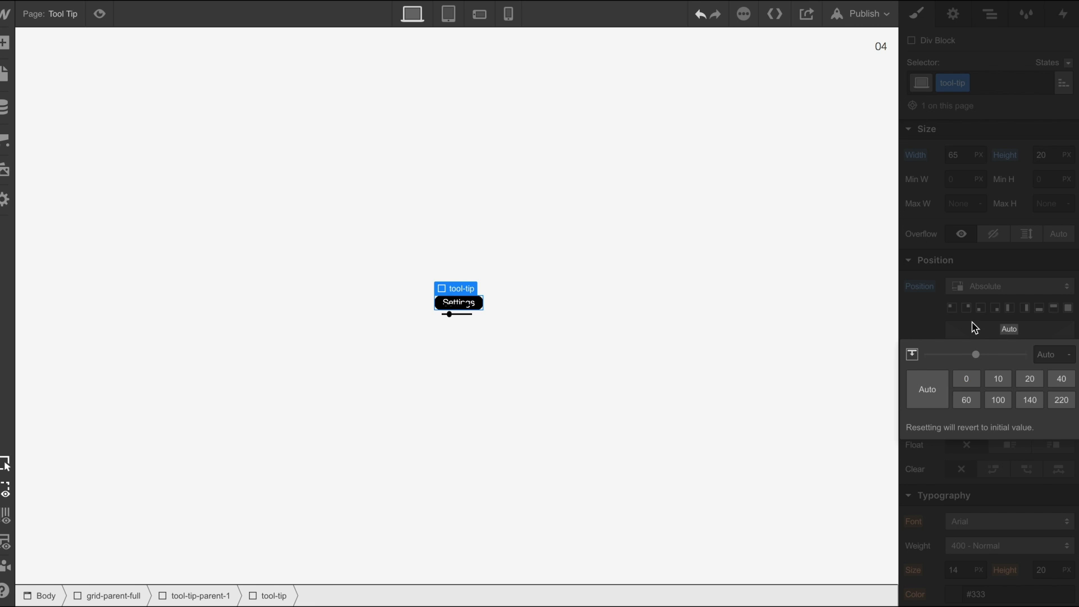
{"action": "left_click", "coordinate": [1008, 360]}
{"action": "type", "text": "31"}
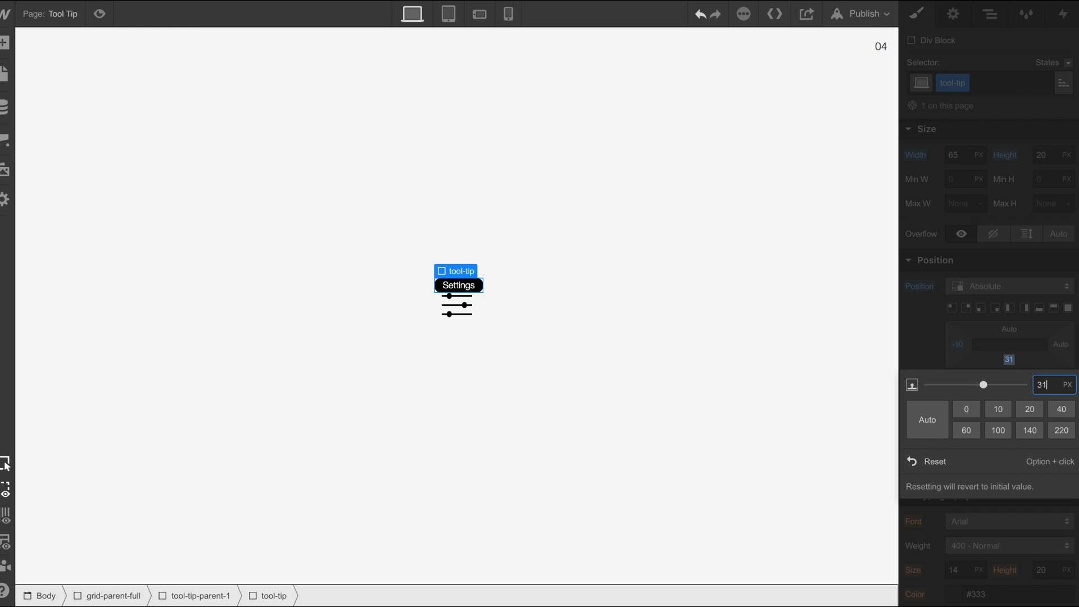
{"action": "key", "text": "Up"}
{"action": "key", "text": "Up"}
{"action": "key", "text": "Up"}
{"action": "key", "text": "Up"}
{"action": "key", "text": "Up"}
{"action": "key", "text": "Up"}
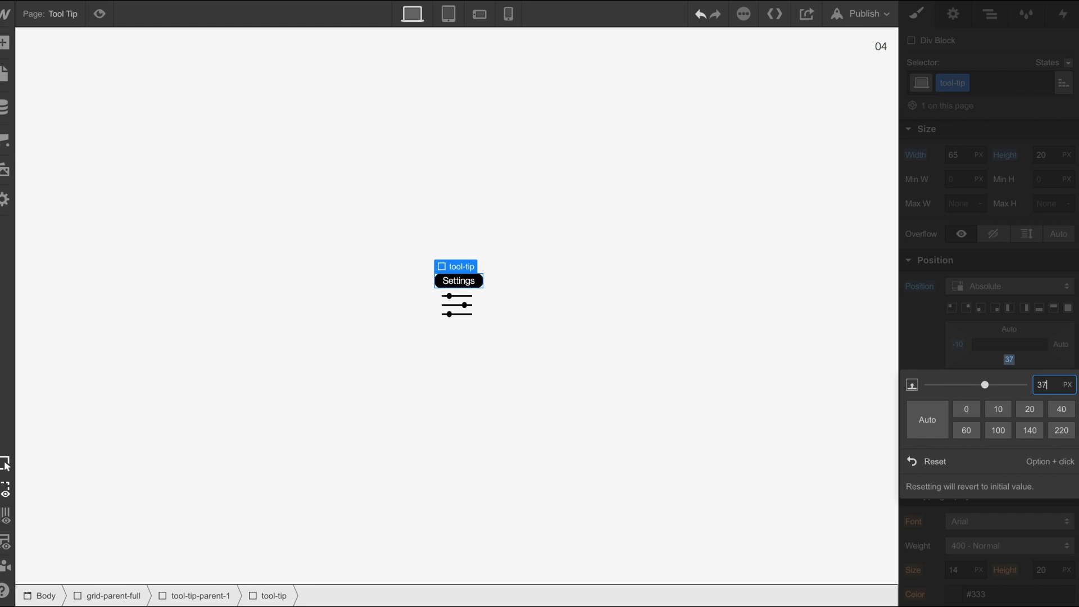
{"action": "key", "text": "Up"}
{"action": "key", "text": "Up"}
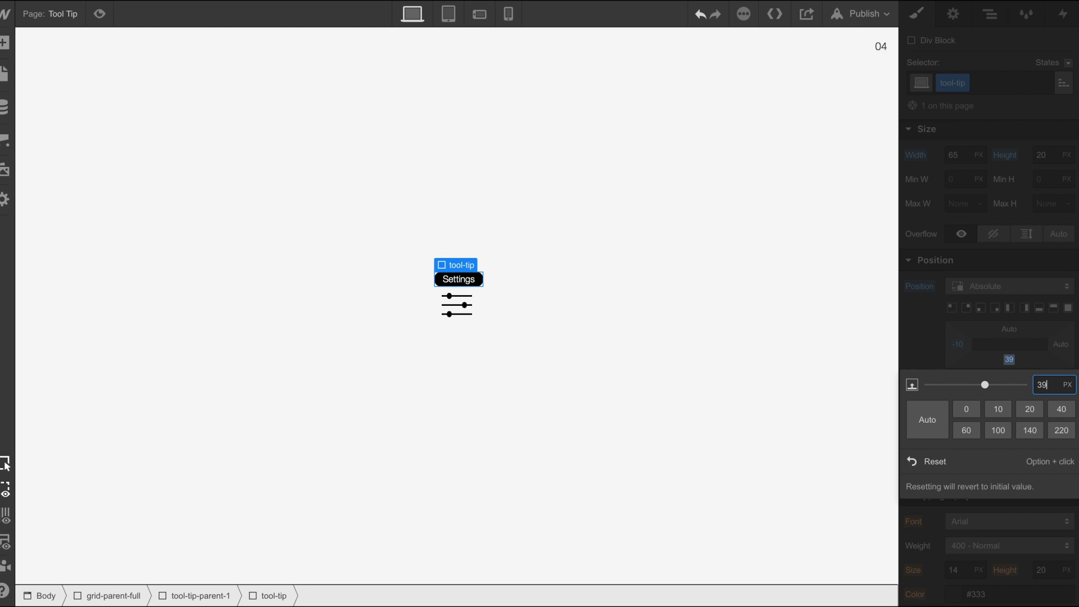
{"action": "key", "text": "Down"}
{"action": "left_click", "coordinate": [286, 380]}
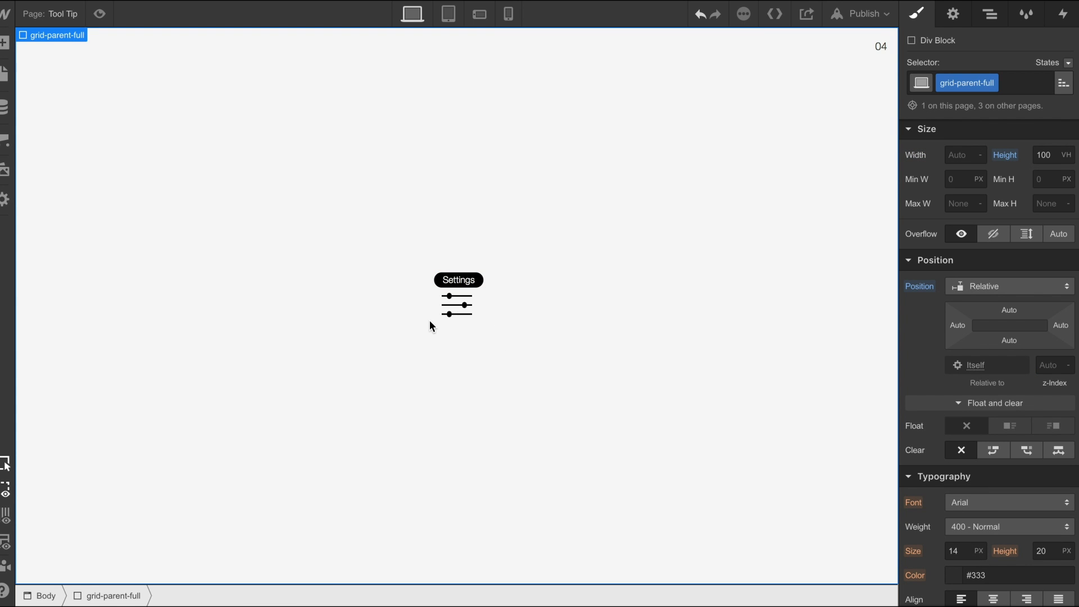
Add a Mouse hover element trigger to tool-tip-parent-1
{"action": "left_click", "coordinate": [990, 14]}
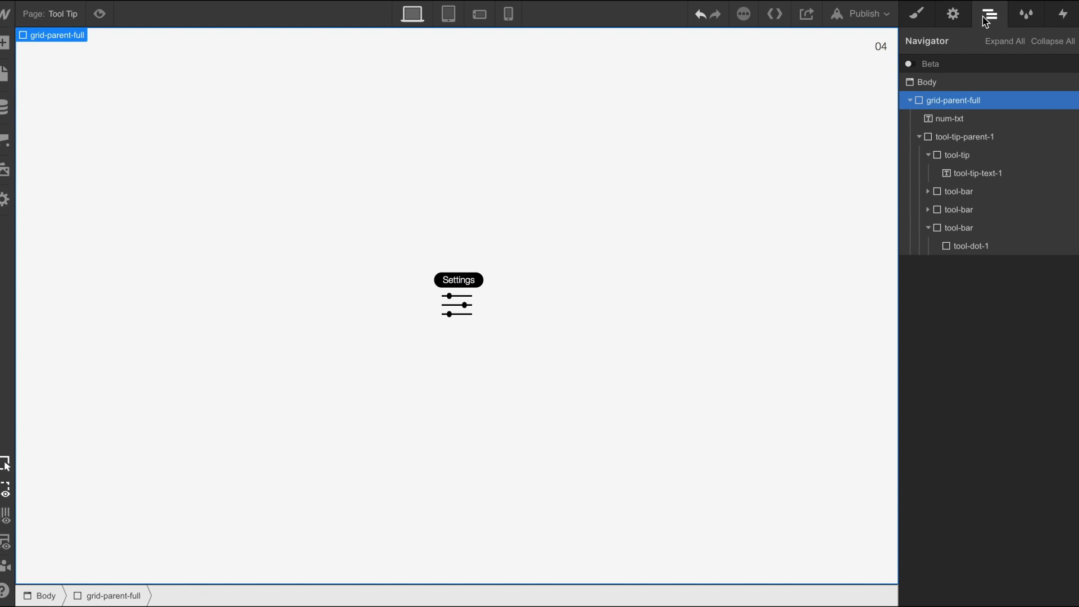
{"action": "left_click", "coordinate": [929, 228]}
{"action": "left_click", "coordinate": [946, 138]}
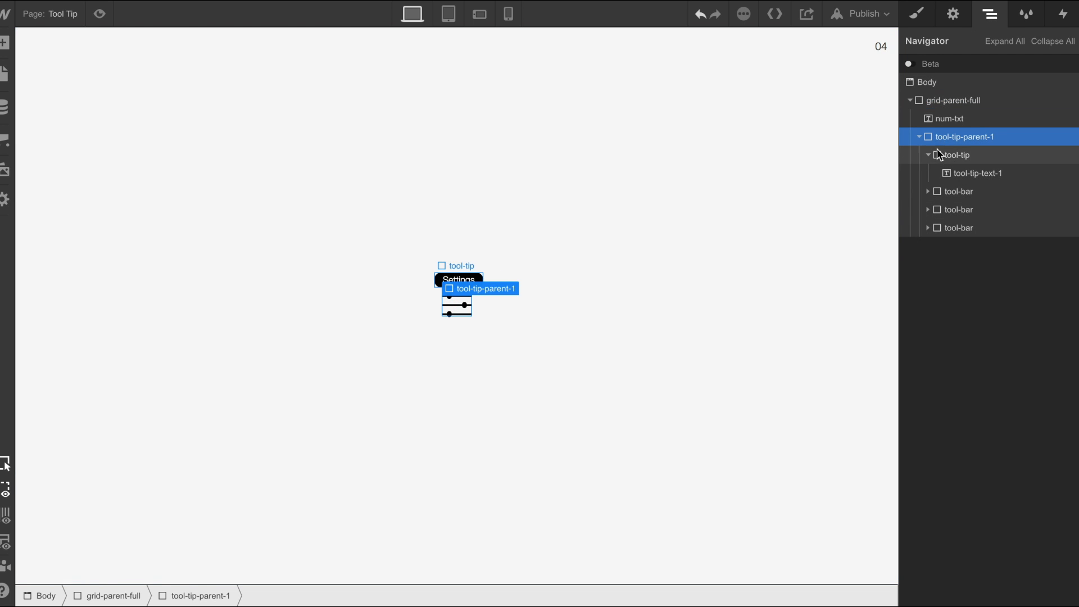
{"action": "left_click", "coordinate": [1061, 16]}
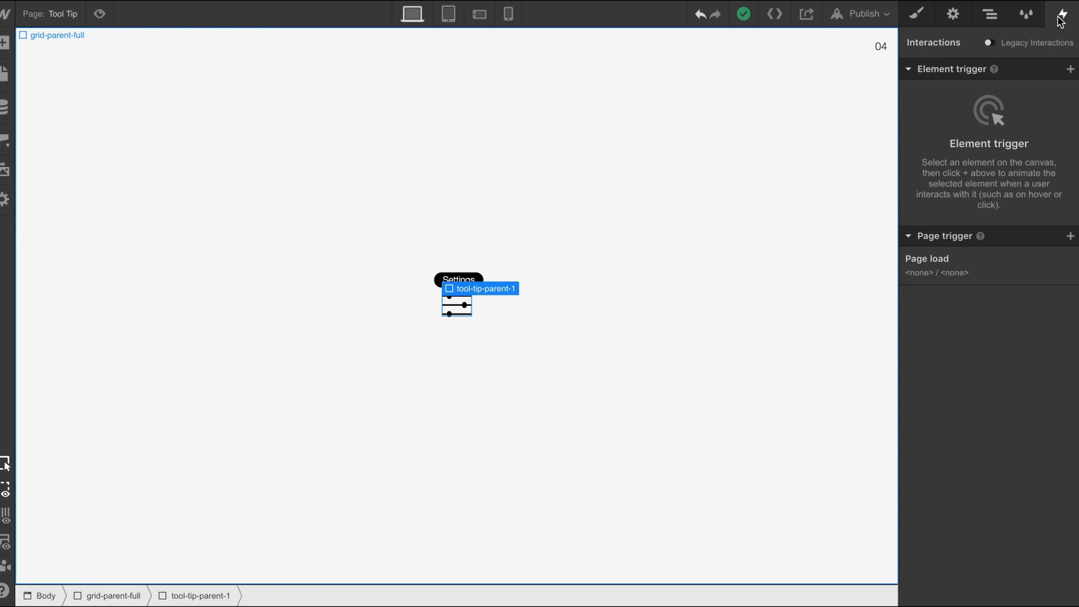
{"action": "left_click", "coordinate": [1070, 69]}
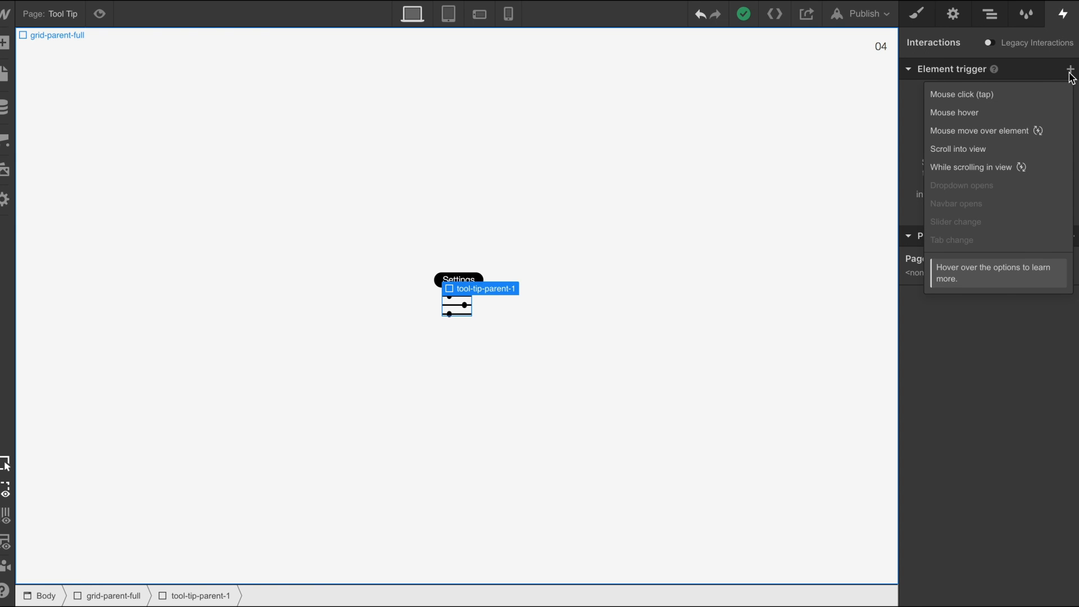
{"action": "left_click", "coordinate": [982, 118]}
Assign Start an Animation as the On hover action and create a timed animation named 04-tool-tip-hover
{"action": "left_click", "coordinate": [966, 151]}
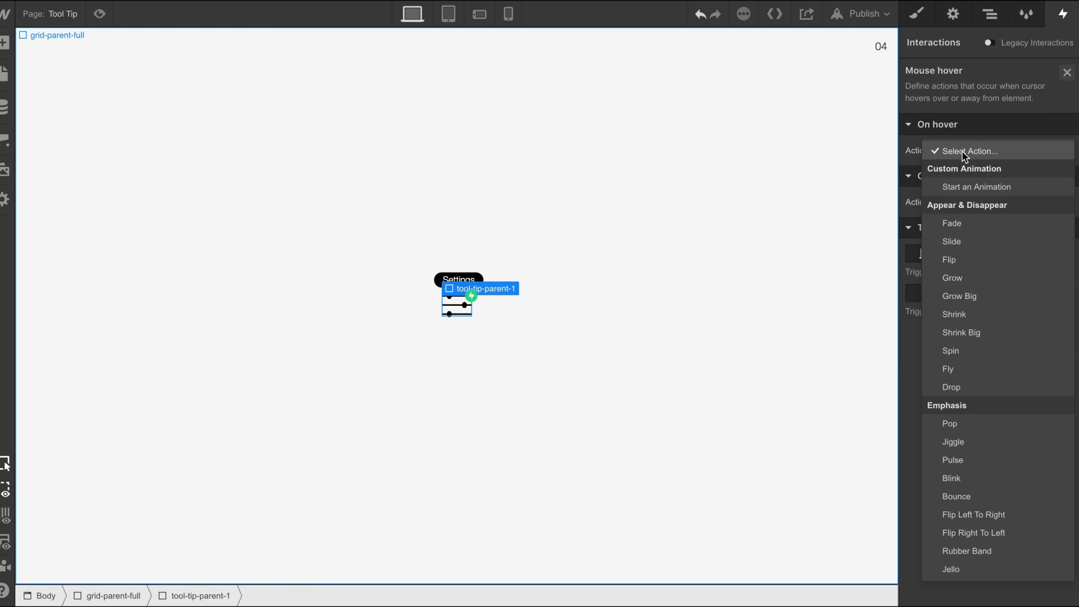
{"action": "left_click", "coordinate": [961, 188]}
{"action": "left_click", "coordinate": [1064, 177]}
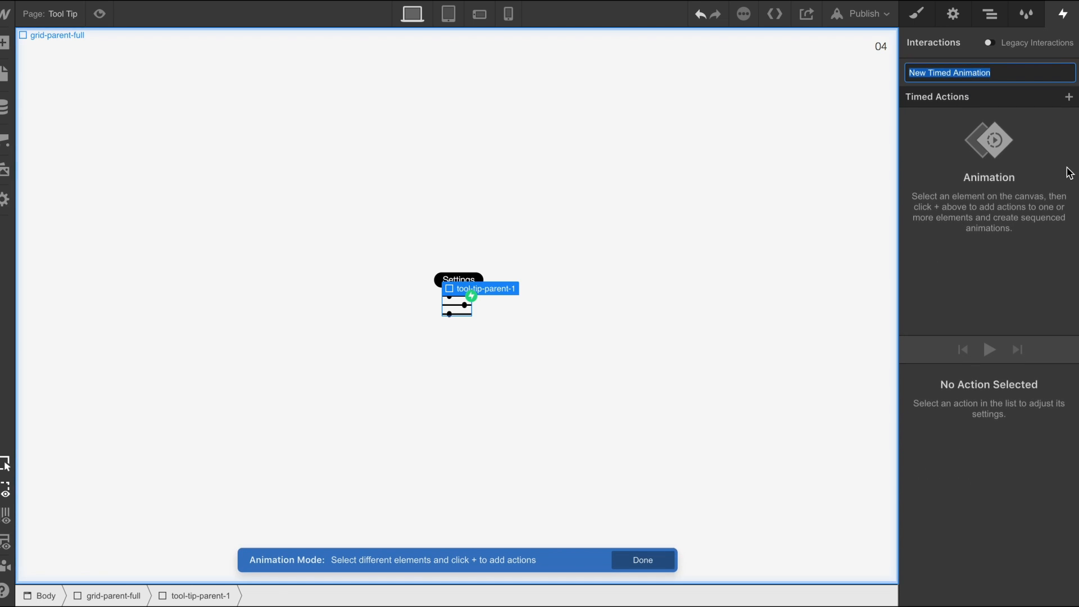
{"action": "type", "text": "04-tool-tip-hover"}
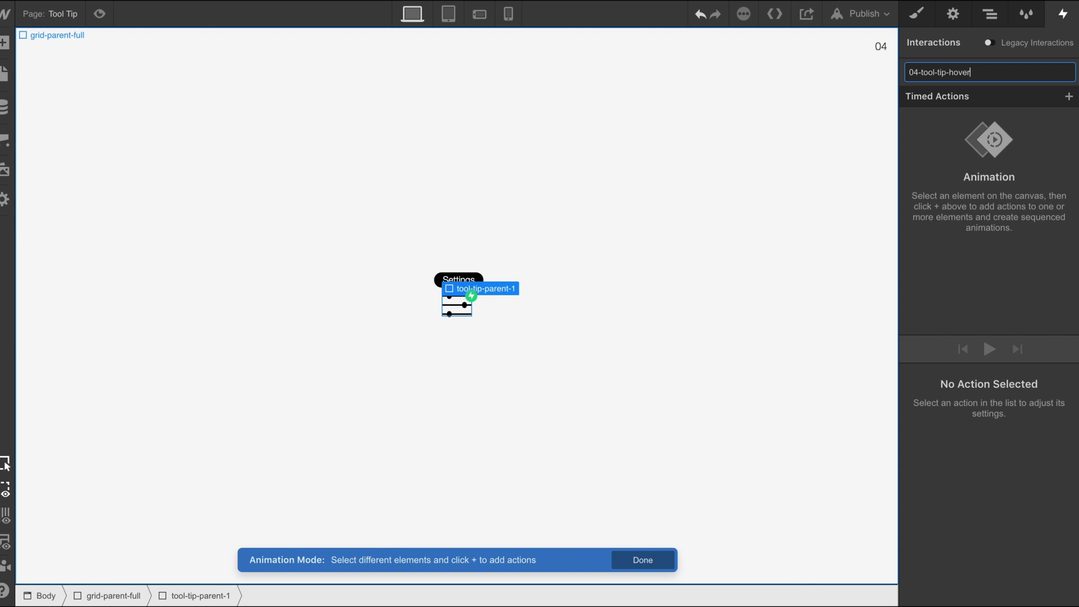
{"action": "key", "text": "Return"}
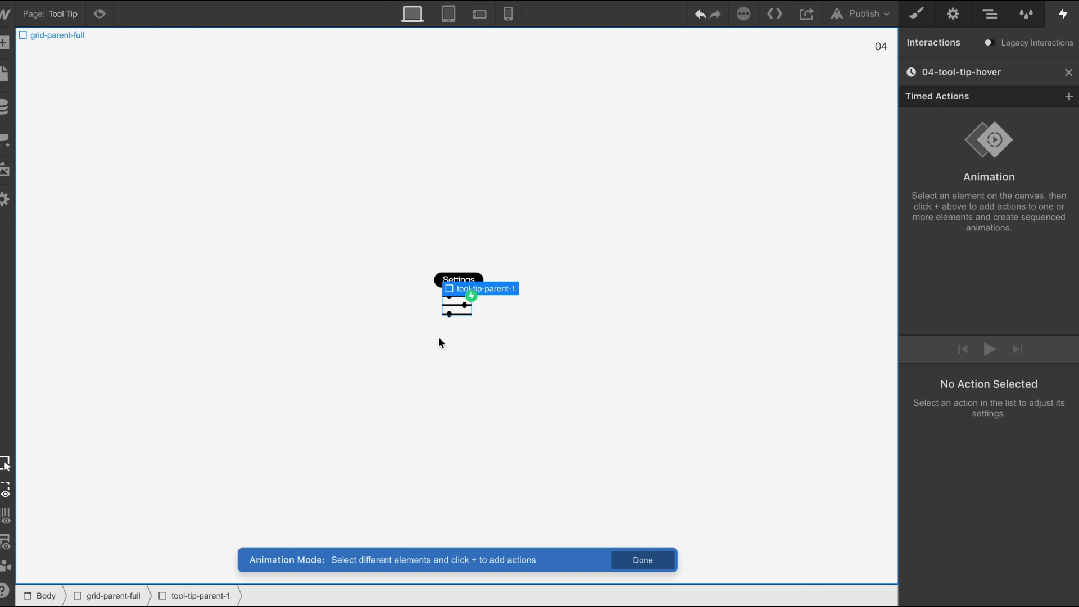
Add a Move action for tool-tip, set as initial state with a Y offset of 20 px
{"action": "left_click", "coordinate": [441, 287]}
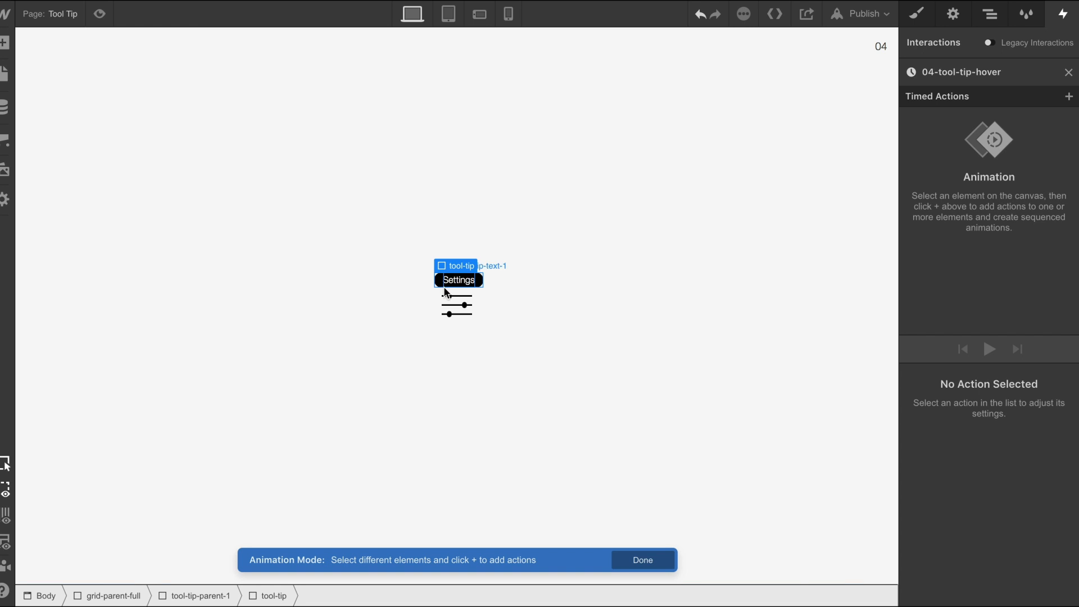
{"action": "left_click", "coordinate": [1069, 96]}
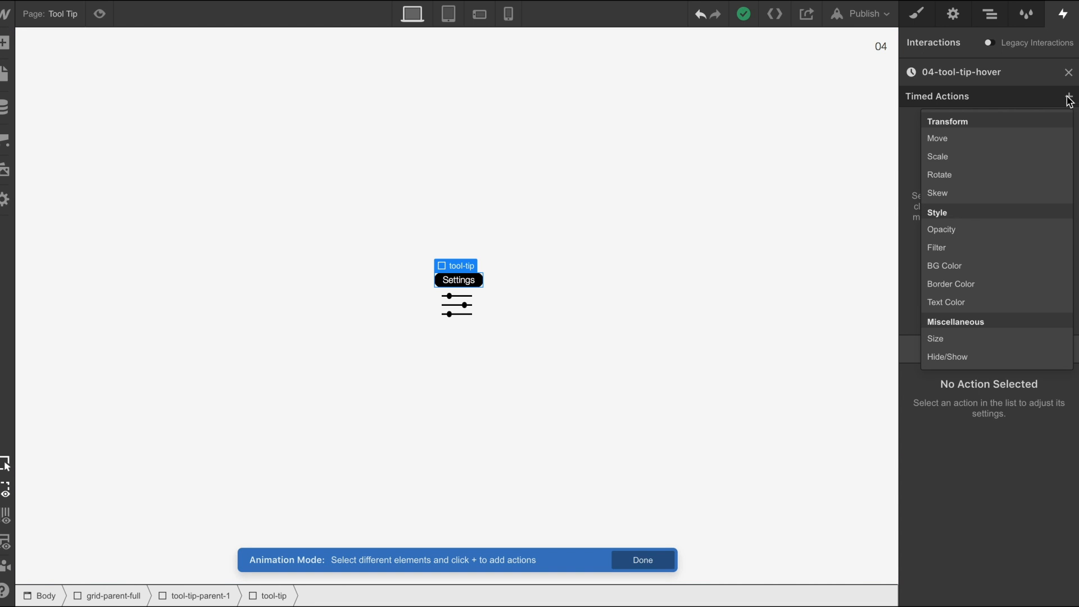
{"action": "left_click", "coordinate": [964, 140]}
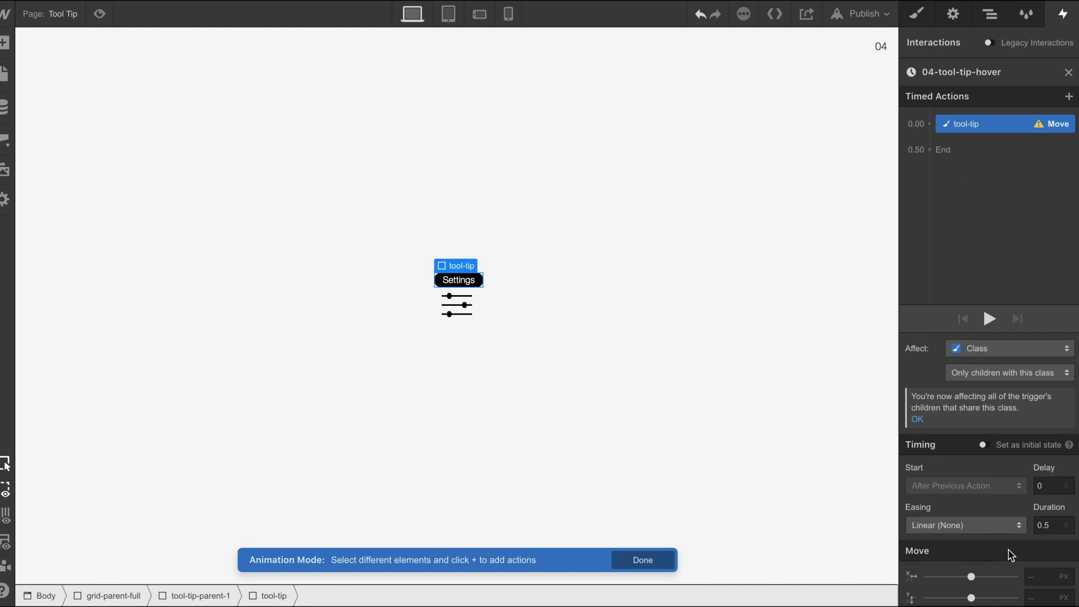
{"action": "left_click", "coordinate": [984, 447]}
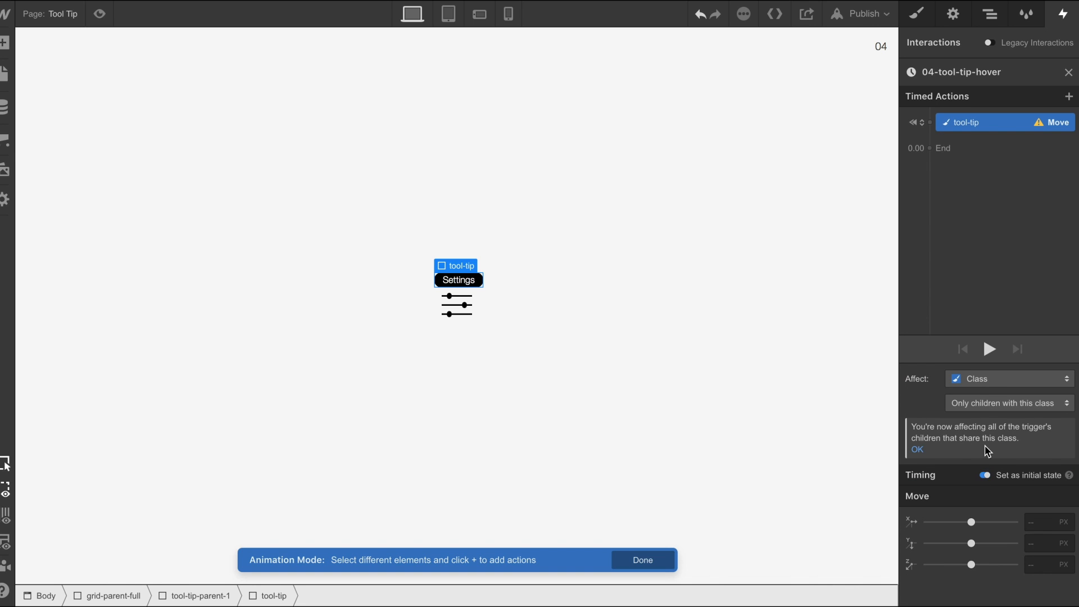
{"action": "left_click", "coordinate": [1040, 543]}
{"action": "type", "text": "20"}
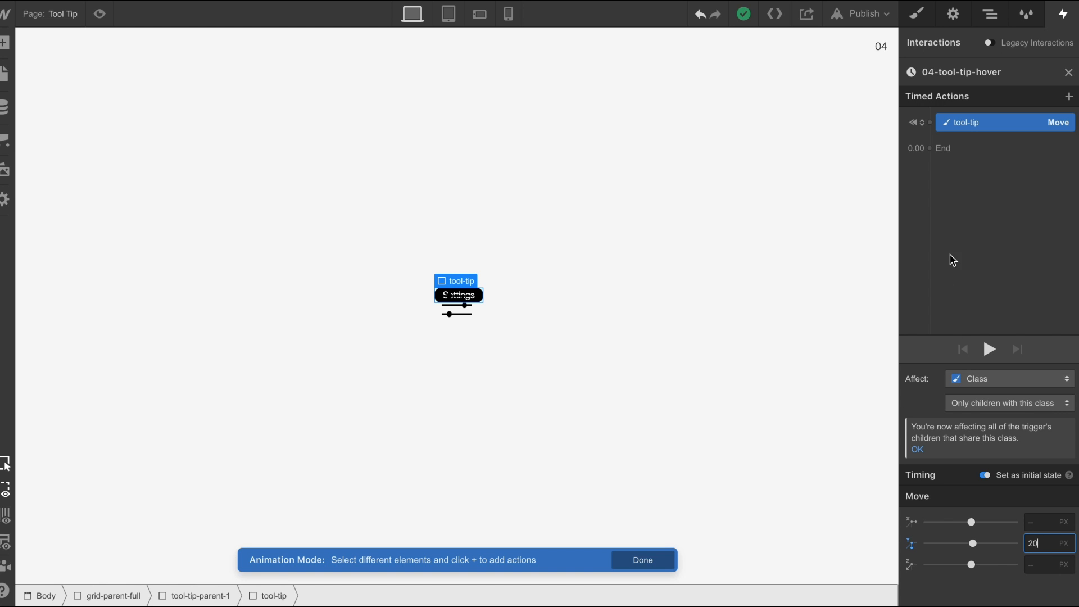
Add a second tool-tip Move action after the initial state, with a Y offset of 0 px
{"action": "left_click", "coordinate": [933, 144]}
{"action": "left_click", "coordinate": [927, 177]}
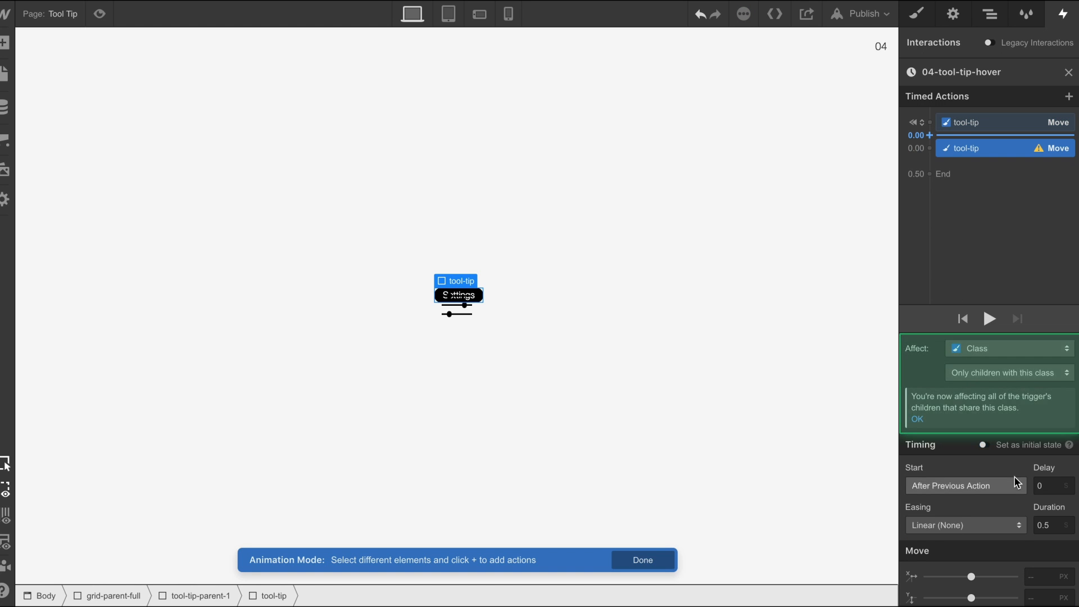
{"action": "scroll", "coordinate": [1035, 563], "scroll_direction": "down", "scroll_amount": 2}
{"action": "left_click", "coordinate": [1035, 569]}
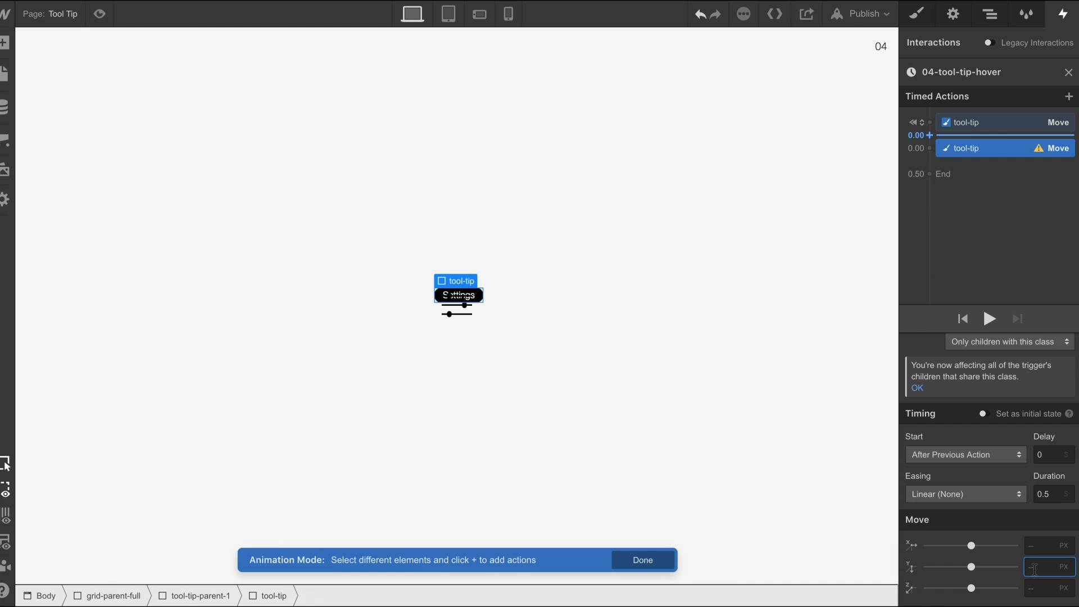
{"action": "type", "text": "0"}
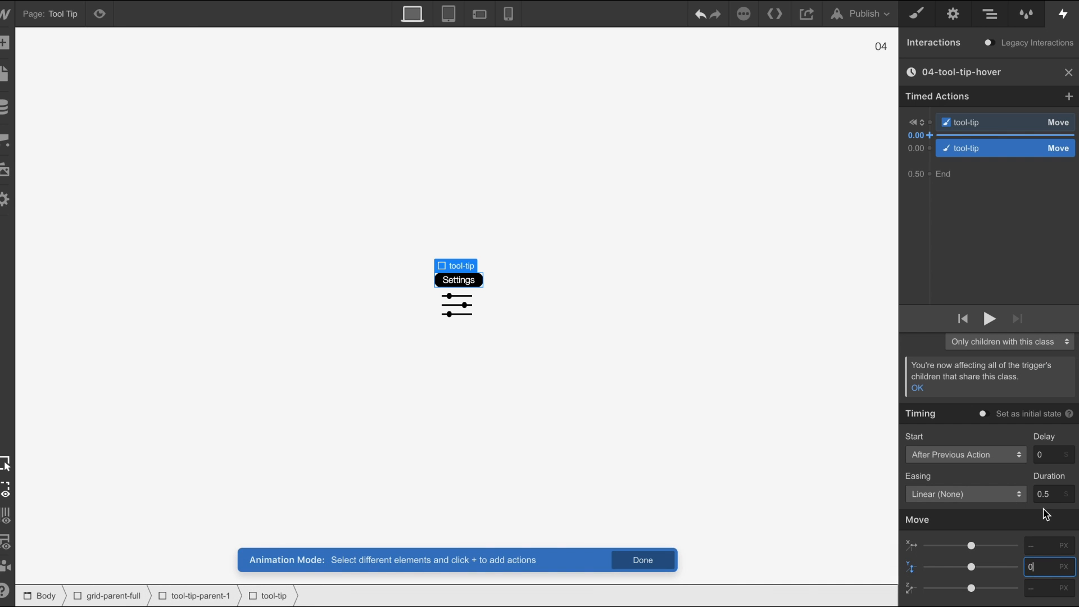
Add tool-tip Opacity actions: 0% in the initial state and 100% alongside the second Move
{"action": "left_click", "coordinate": [929, 136]}
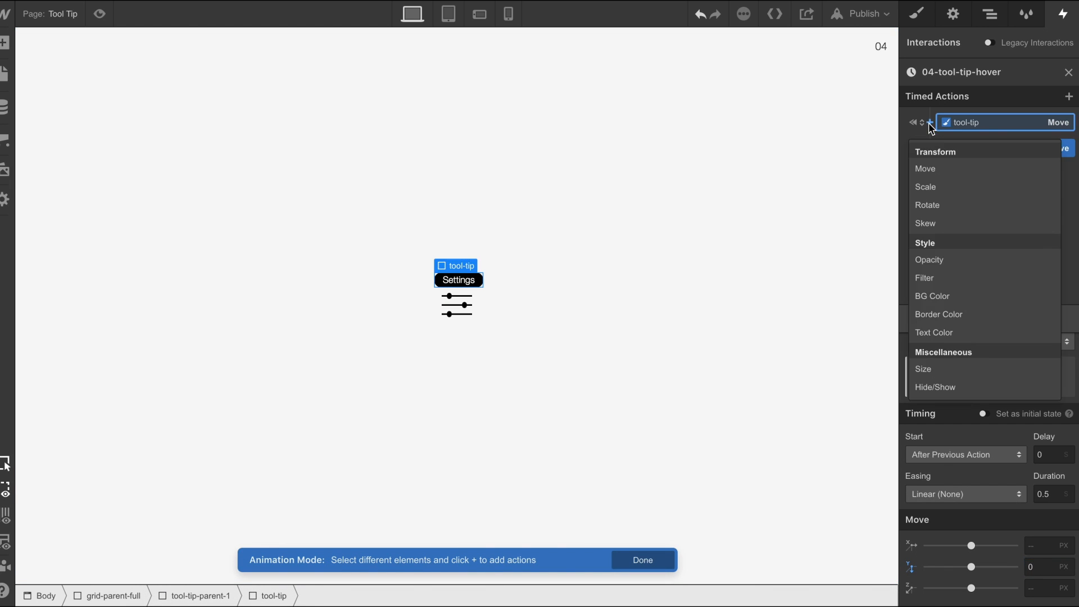
{"action": "left_click", "coordinate": [931, 260]}
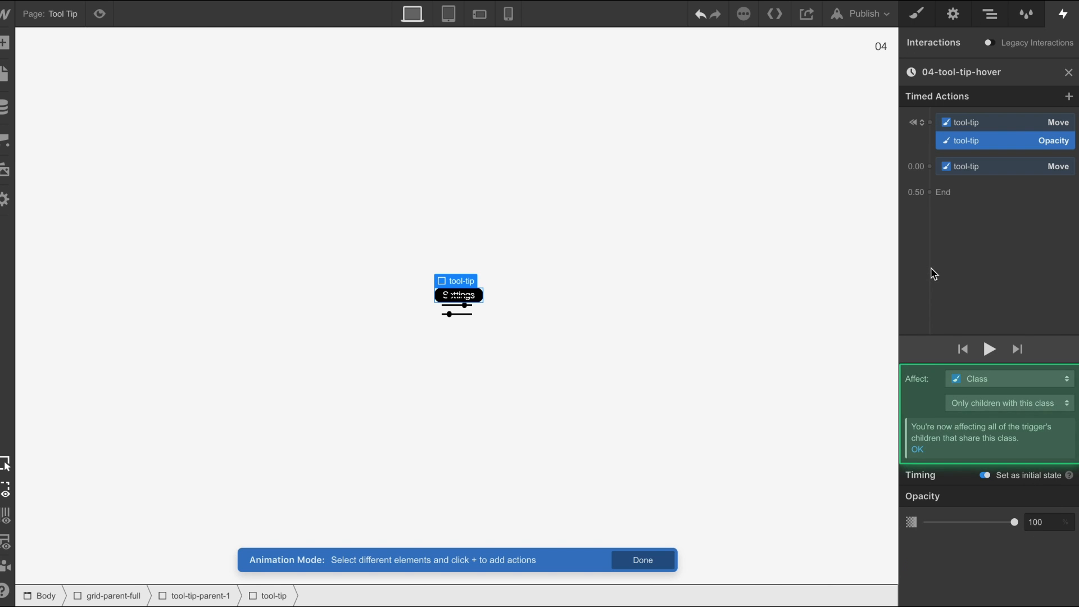
{"action": "left_click_drag", "start_coordinate": [1013, 522], "coordinate": [906, 529]}
{"action": "left_click", "coordinate": [930, 167]}
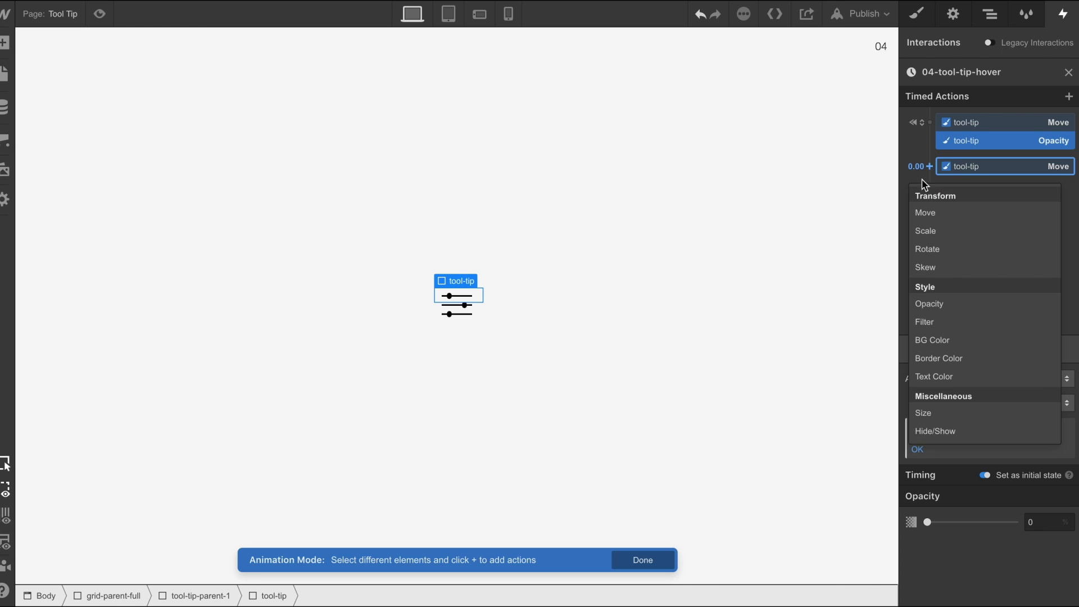
{"action": "left_click", "coordinate": [940, 303]}
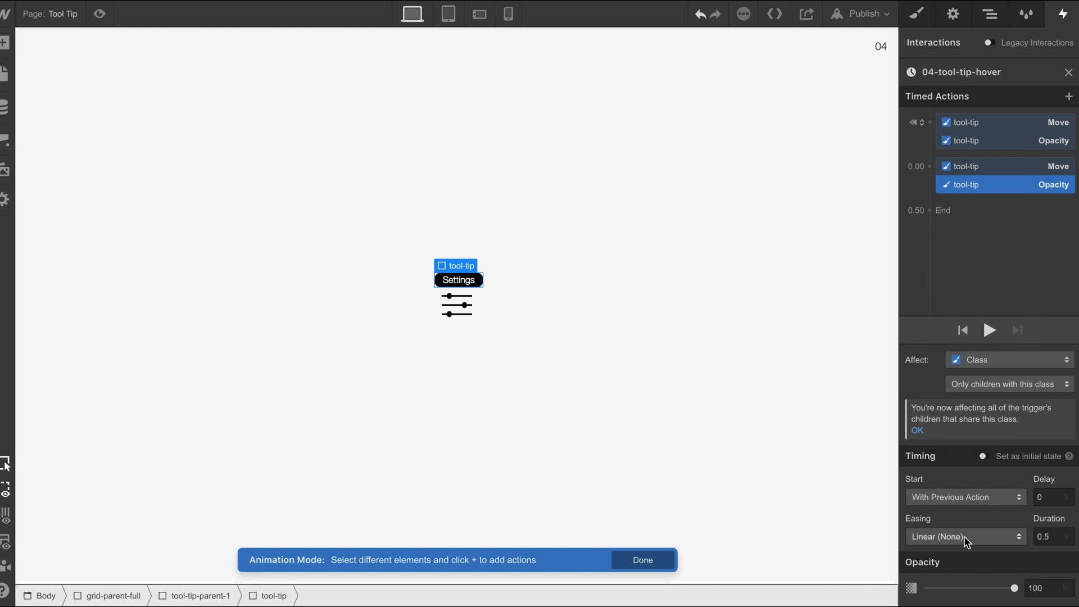
Set the easing of the second Move and Opacity actions together to Ease, with a duration of 0.3 s
{"action": "left_click", "coordinate": [964, 537]}
{"action": "left_click", "coordinate": [1068, 263]}
{"action": "left_click", "coordinate": [1017, 168]}
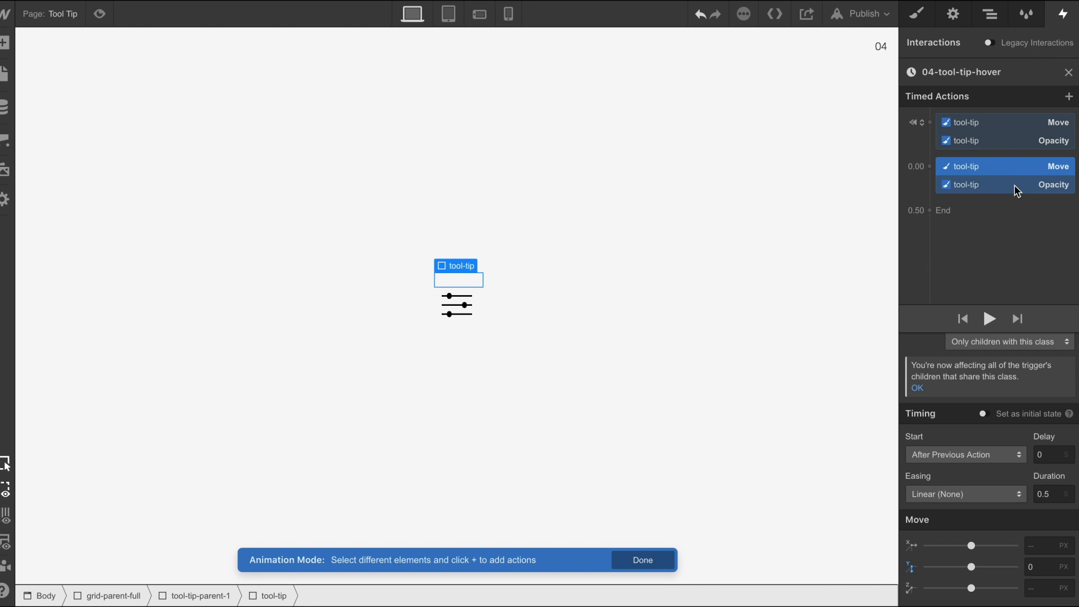
{"action": "left_click", "coordinate": [1018, 190], "text": "shift"}
{"action": "left_click", "coordinate": [917, 545]}
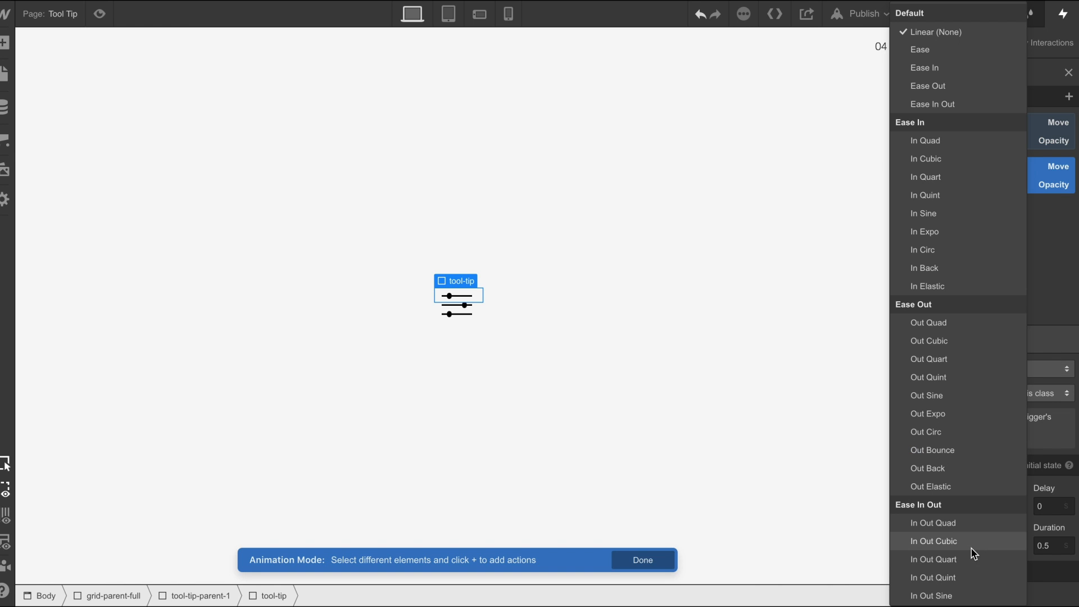
{"action": "left_click", "coordinate": [912, 52]}
{"action": "left_click", "coordinate": [1052, 542]}
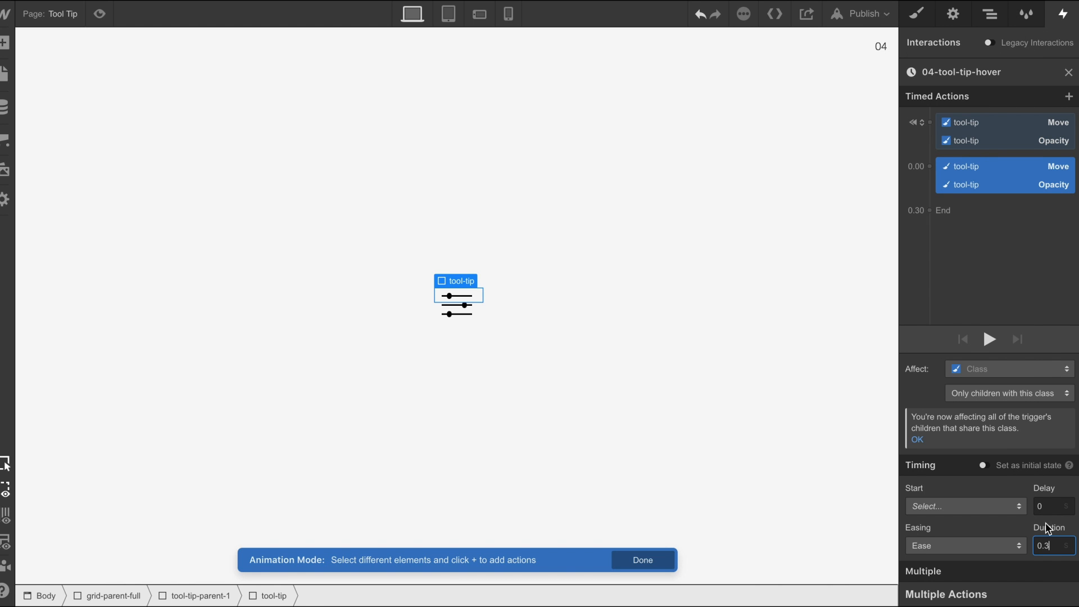
Play the timed animation several times to check the tool-tip's slide and fade
{"action": "left_click", "coordinate": [1011, 223]}
{"action": "left_click", "coordinate": [974, 202]}
{"action": "left_click", "coordinate": [990, 339]}
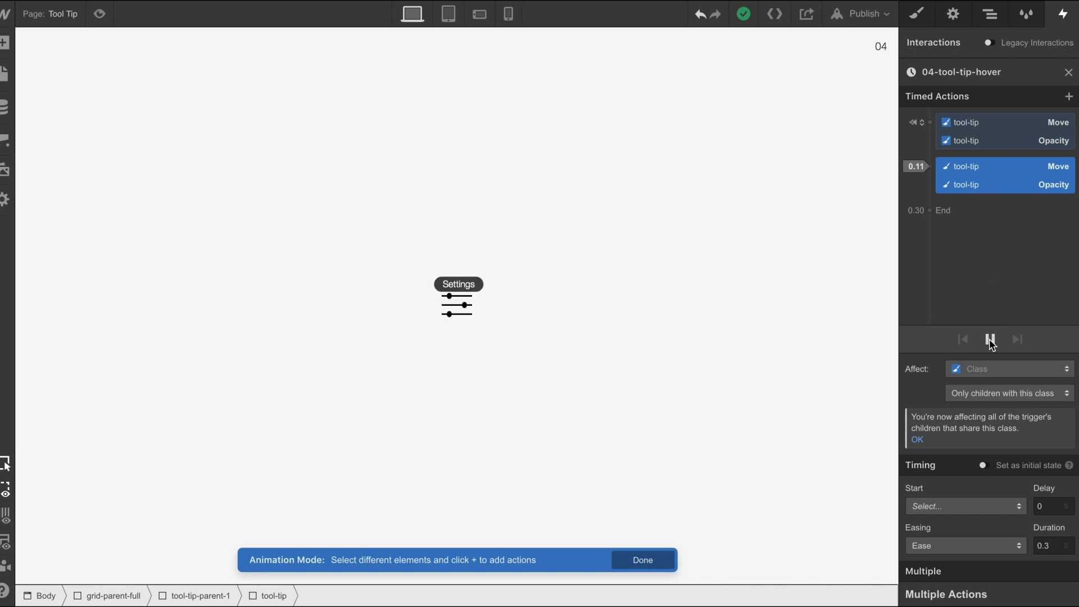
{"action": "left_click", "coordinate": [990, 339]}
{"action": "left_click", "coordinate": [990, 340]}
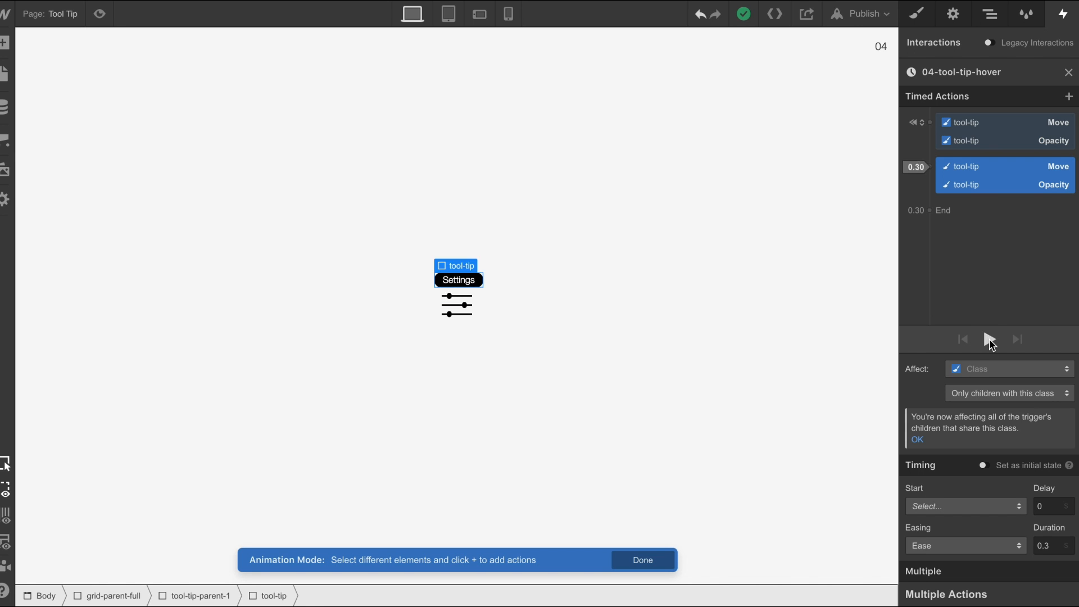
{"action": "left_click", "coordinate": [989, 339]}
{"action": "left_click", "coordinate": [989, 340]}
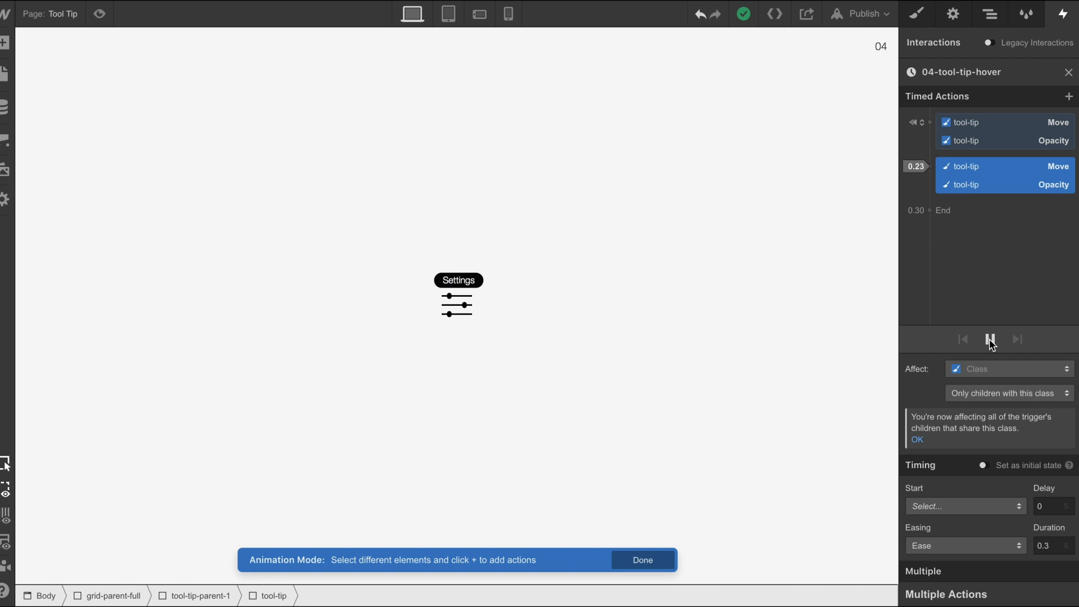
Add a Move action for tool-dot-1 to the initial state with an X offset of 0 px
{"action": "left_click", "coordinate": [452, 299]}
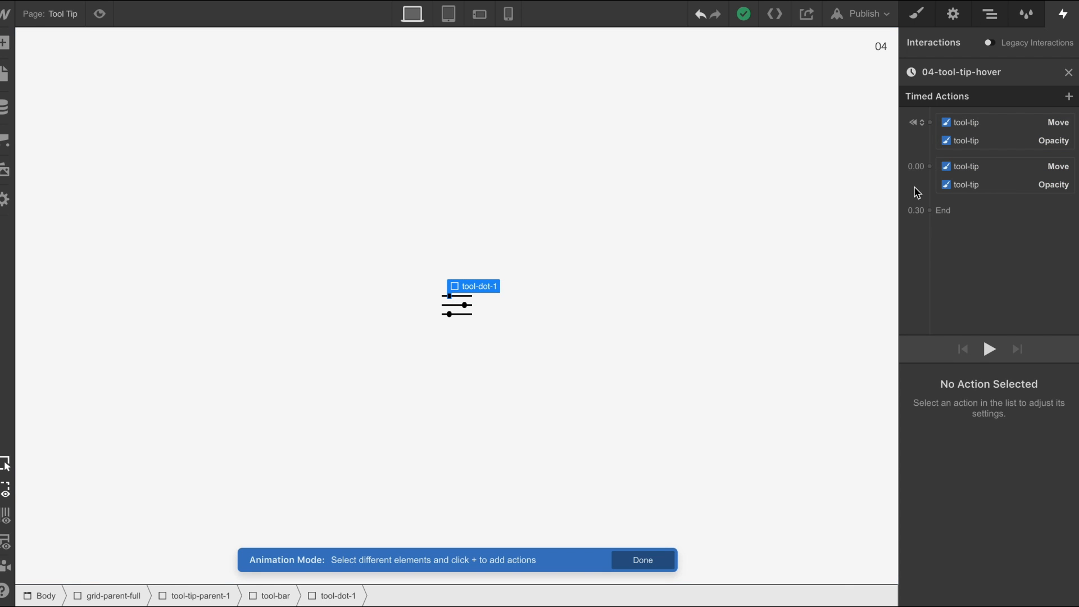
{"action": "mouse_move", "coordinate": [920, 149]}
{"action": "left_click", "coordinate": [930, 122]}
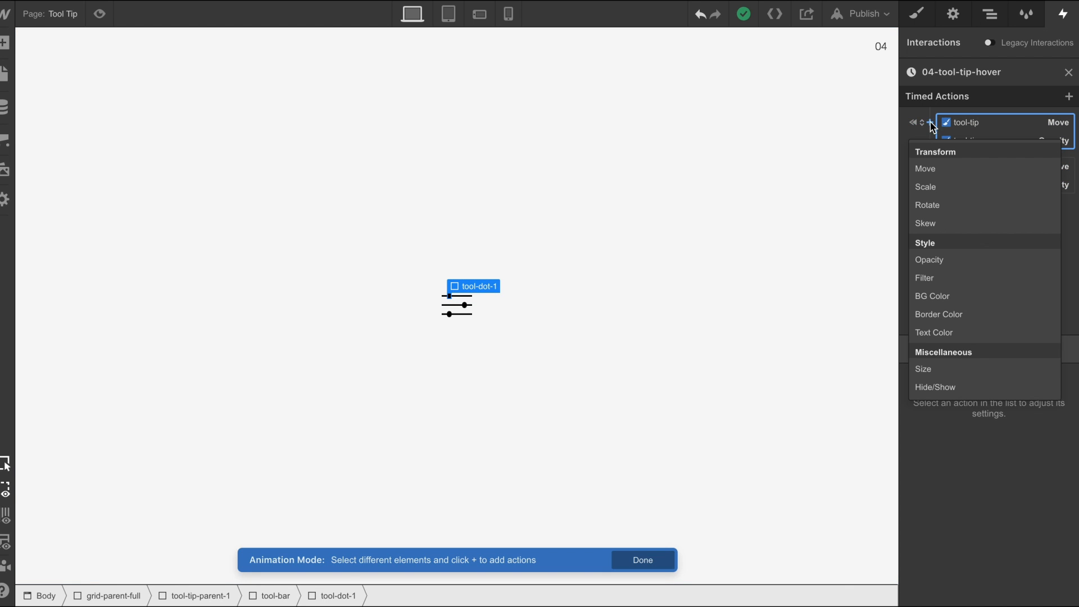
{"action": "left_click", "coordinate": [936, 169]}
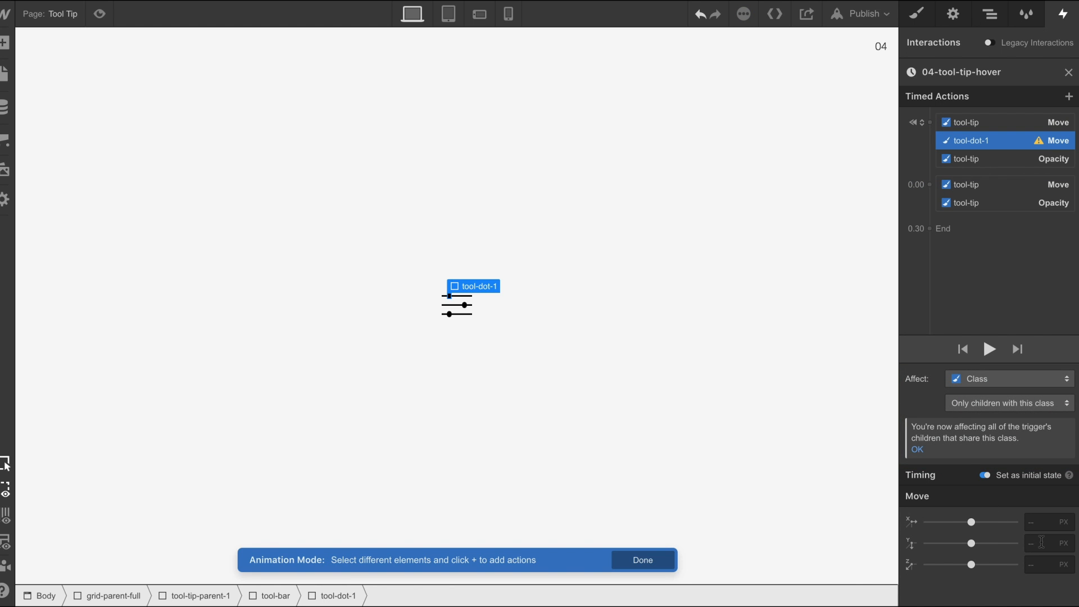
{"action": "left_click", "coordinate": [1038, 523]}
{"action": "type", "text": "0"}
Add a second tool-dot-1 Move action alongside the timed tool-tip actions, with an X offset of 20 px
{"action": "left_click", "coordinate": [931, 184]}
{"action": "left_click", "coordinate": [925, 231]}
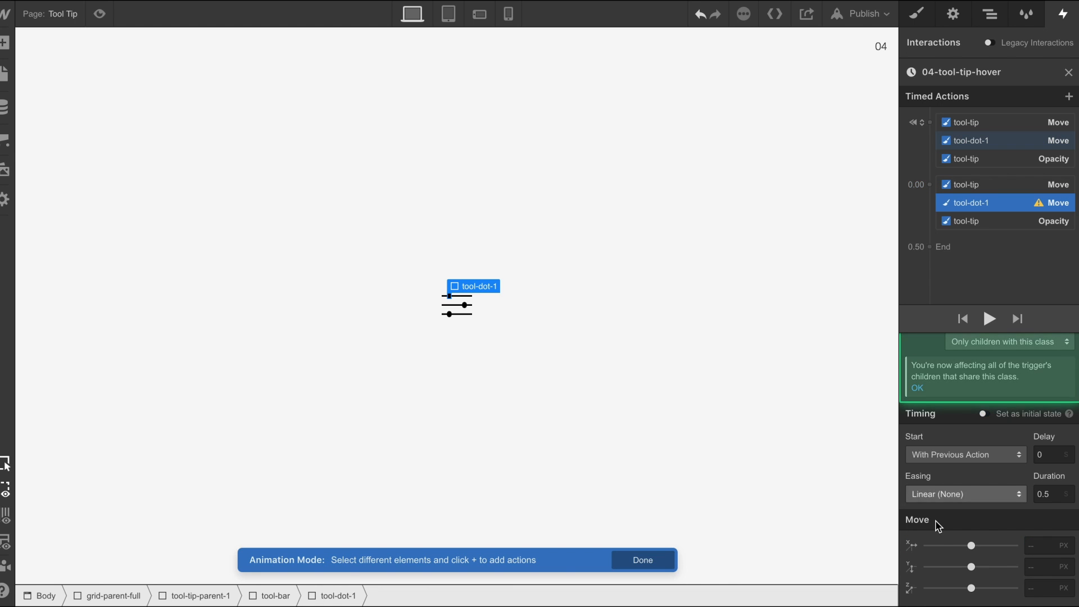
{"action": "left_click", "coordinate": [1043, 543]}
{"action": "type", "text": "10"}
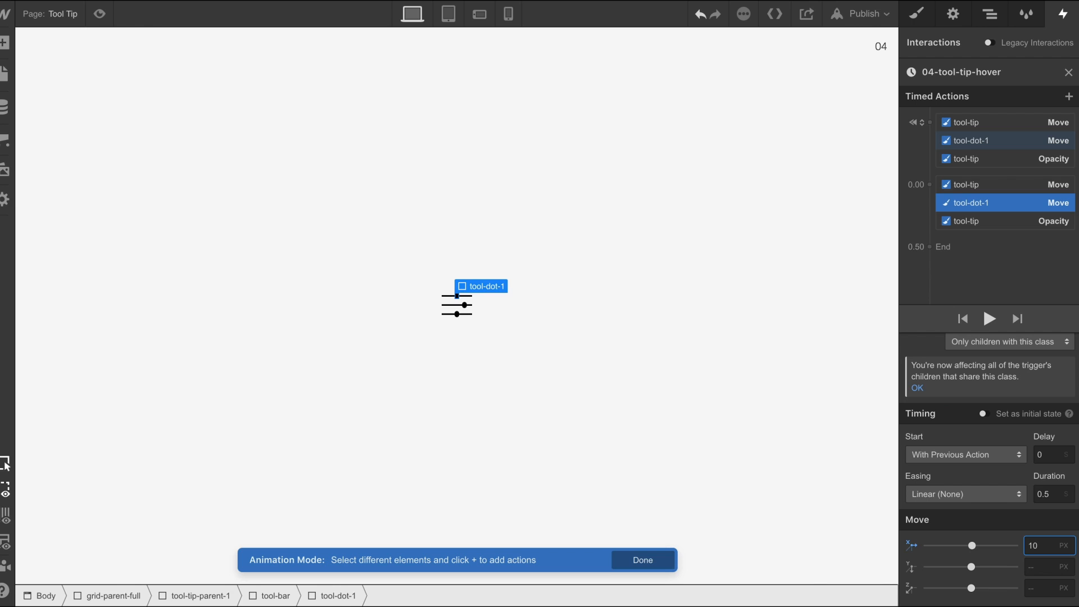
{"action": "key", "text": "BackSpace"}
{"action": "type", "text": "9"}
{"action": "key", "text": "Up"}
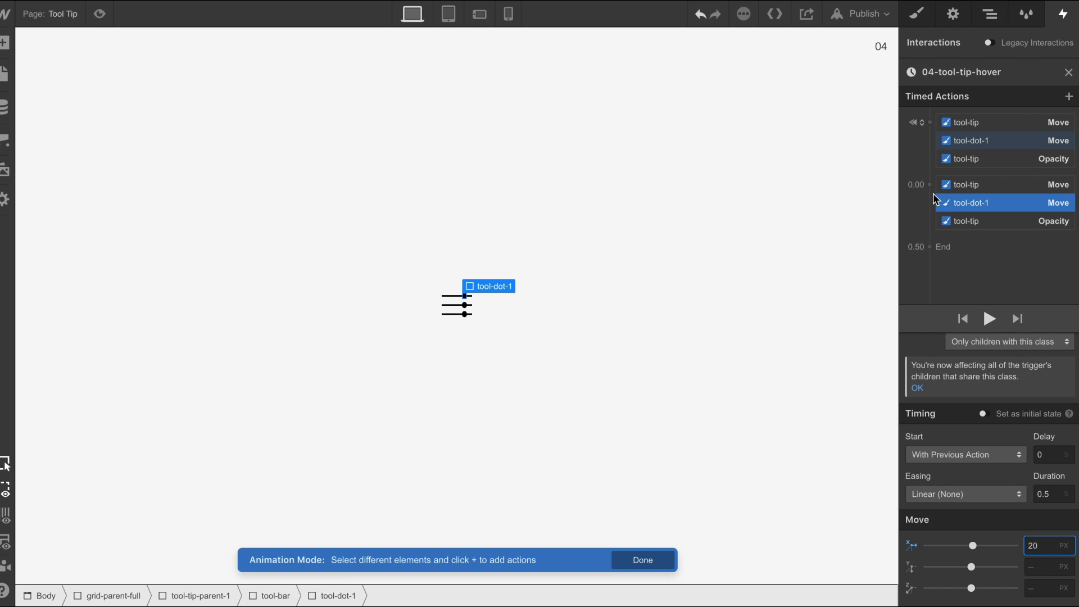
Set the second tool-dot-1 Move action to Ease easing with a duration of 0.3 s
{"action": "left_click", "coordinate": [985, 491]}
{"action": "left_click", "coordinate": [933, 50]}
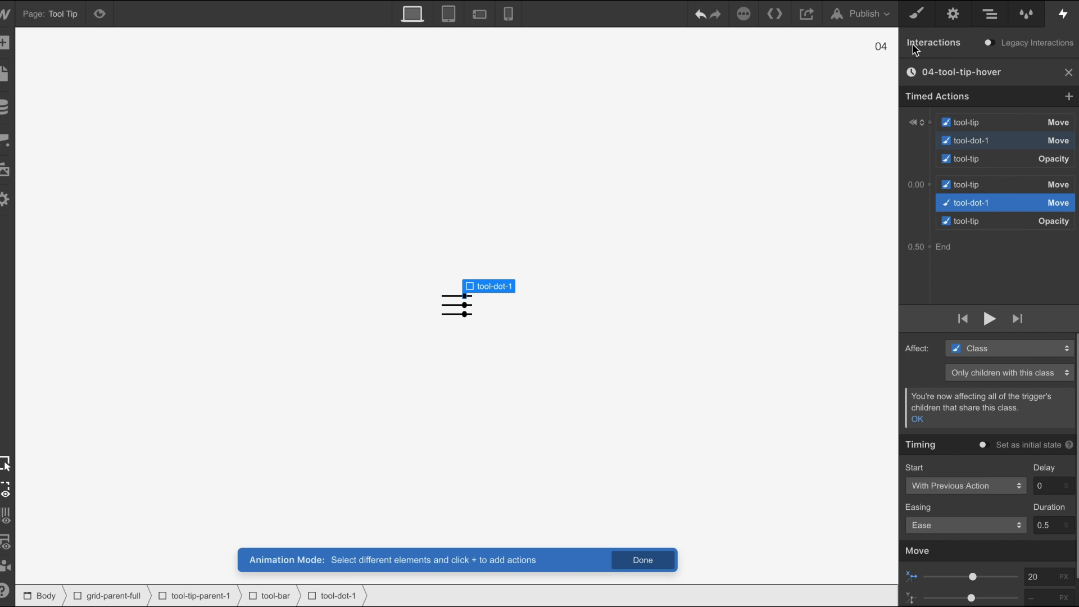
{"action": "left_click", "coordinate": [1048, 525]}
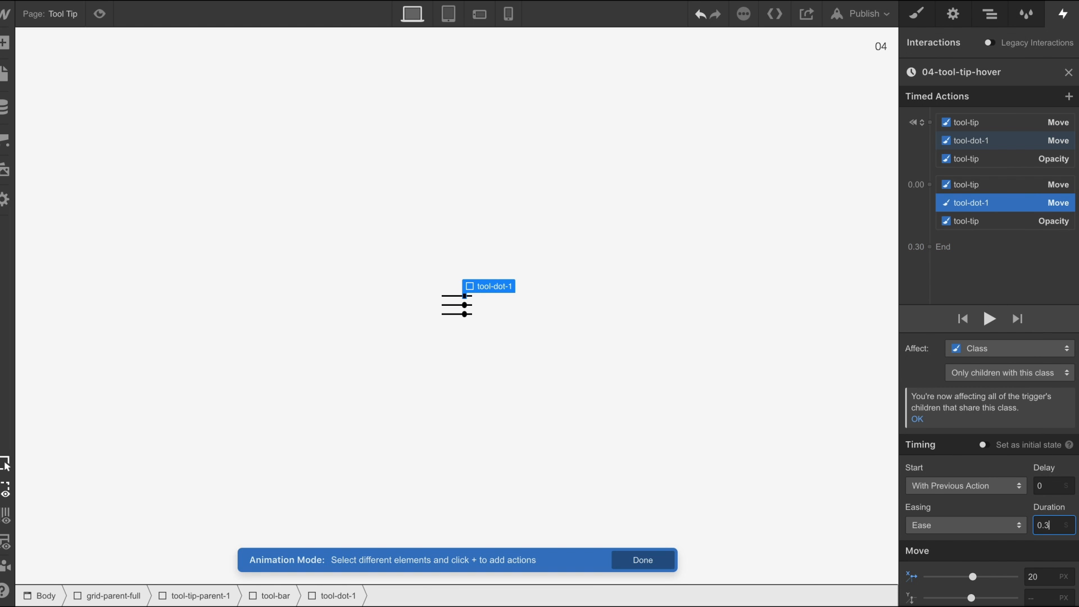
Add a Move action for tool-dot-2 to the initial state with an X offset of 0 px
{"action": "left_click", "coordinate": [465, 307]}
{"action": "left_click", "coordinate": [931, 122]}
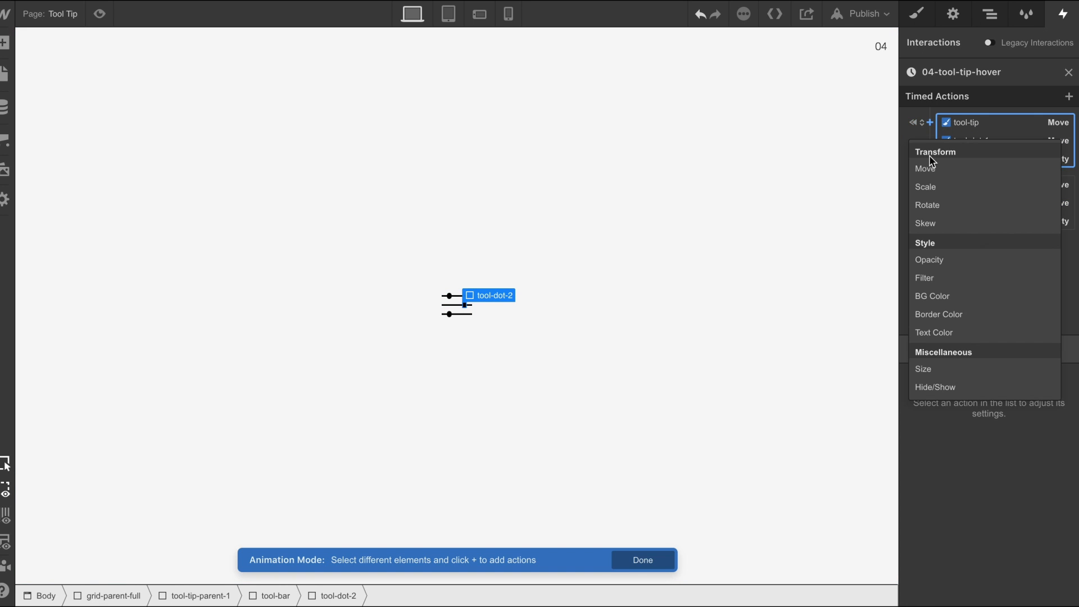
{"action": "left_click", "coordinate": [934, 170]}
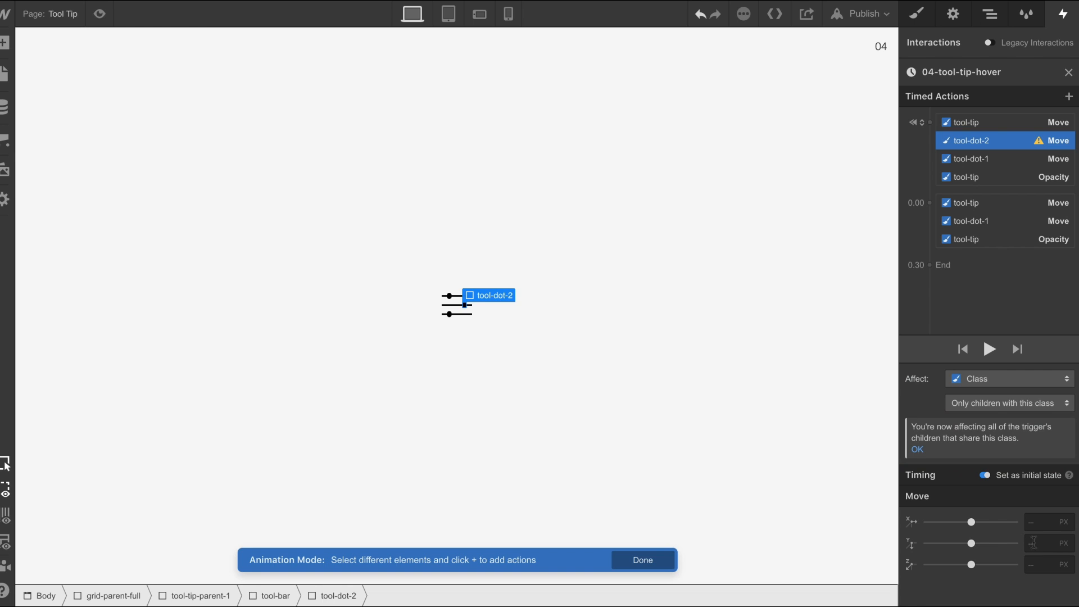
{"action": "left_click", "coordinate": [1036, 521]}
{"action": "type", "text": "0"}
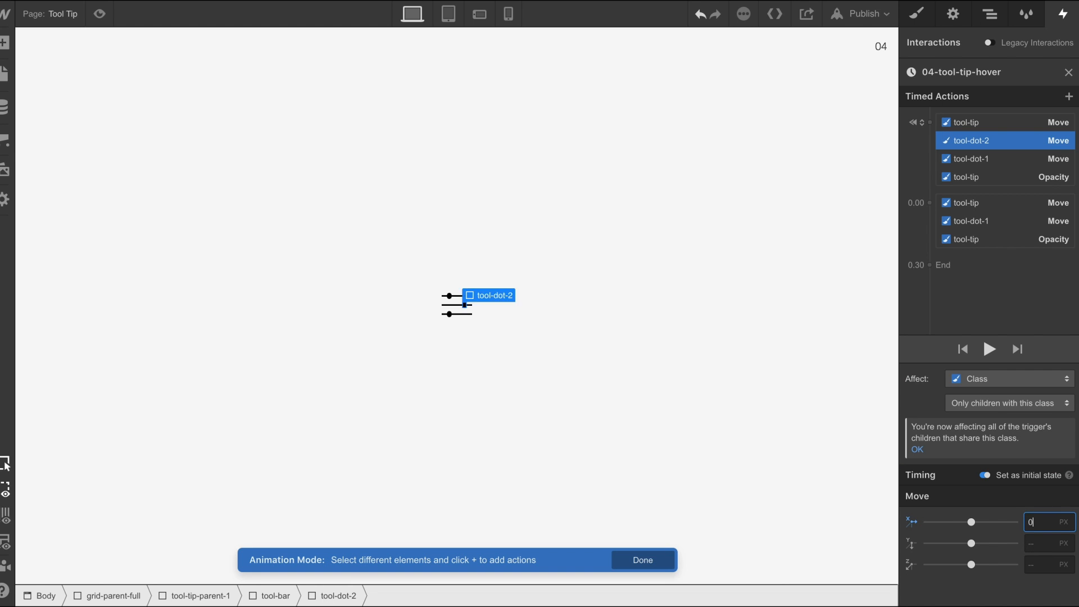
Add a second tool-dot-2 Move action to the timed group at 0.00 s, with an X offset of -20 px
{"action": "left_click", "coordinate": [929, 203]}
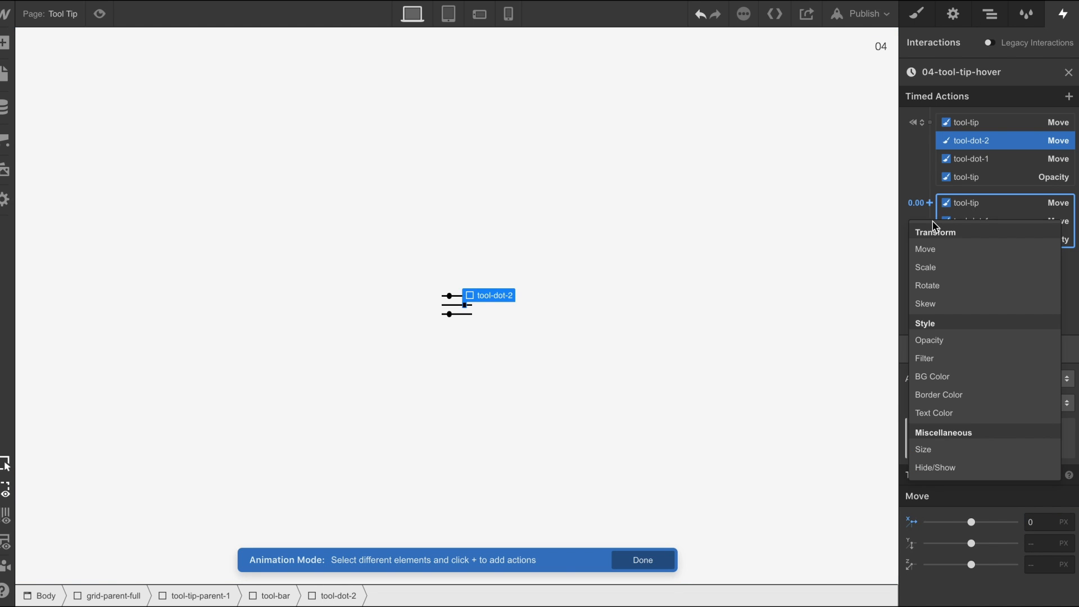
{"action": "left_click", "coordinate": [944, 258]}
{"action": "left_click", "coordinate": [1034, 544]}
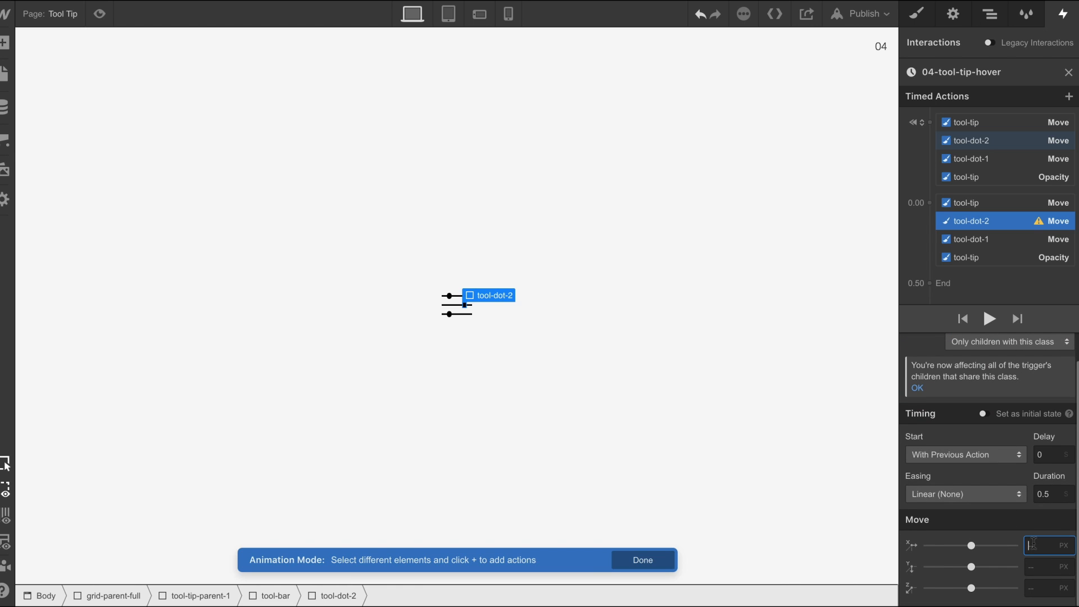
{"action": "type", "text": "-20"}
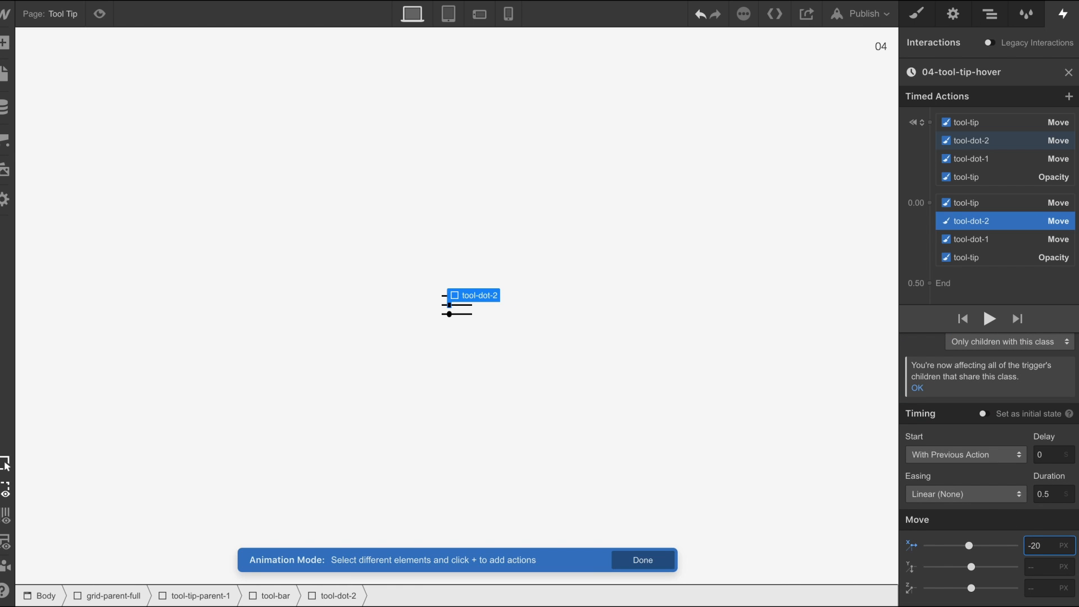
Set the second tool-dot-2 Move action to Ease easing with a duration of 0.3 s
{"action": "left_click", "coordinate": [963, 496]}
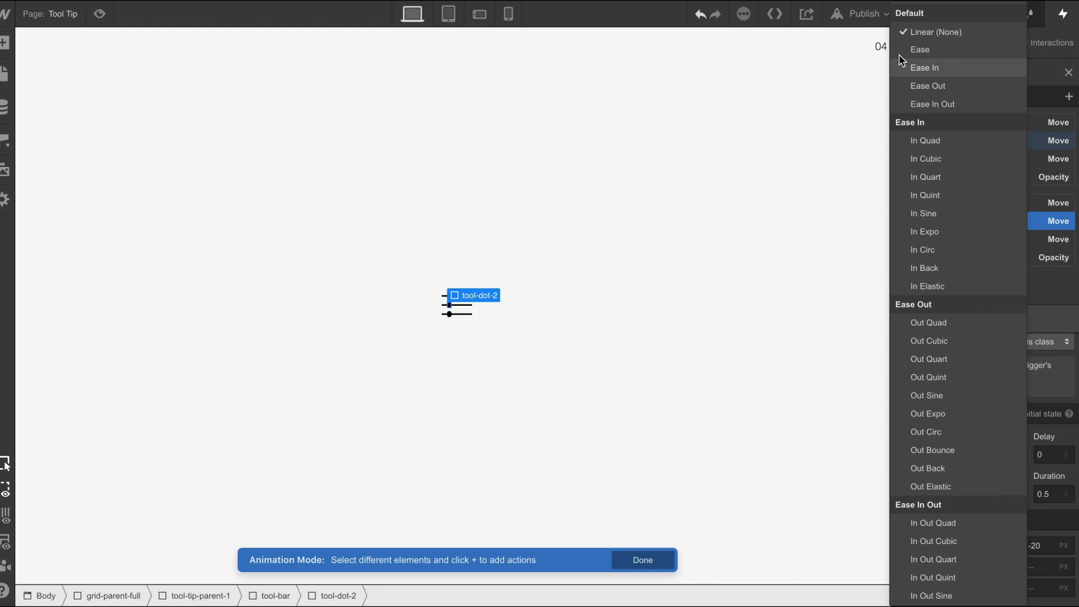
{"action": "left_click", "coordinate": [945, 49]}
{"action": "left_click", "coordinate": [1054, 497]}
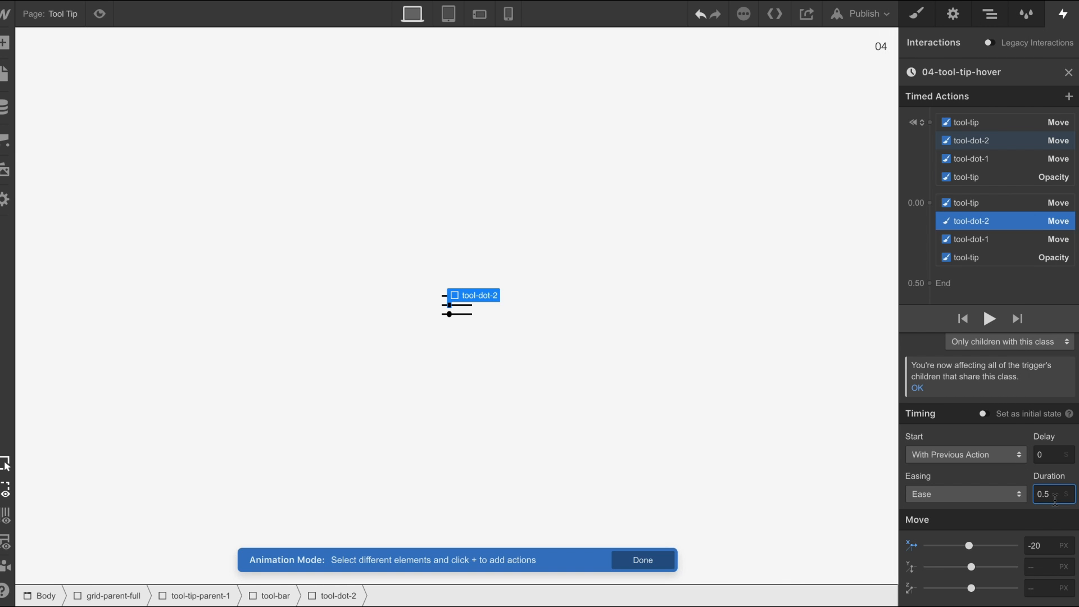
{"action": "type", "text": "3"}
{"action": "left_click", "coordinate": [346, 171]}
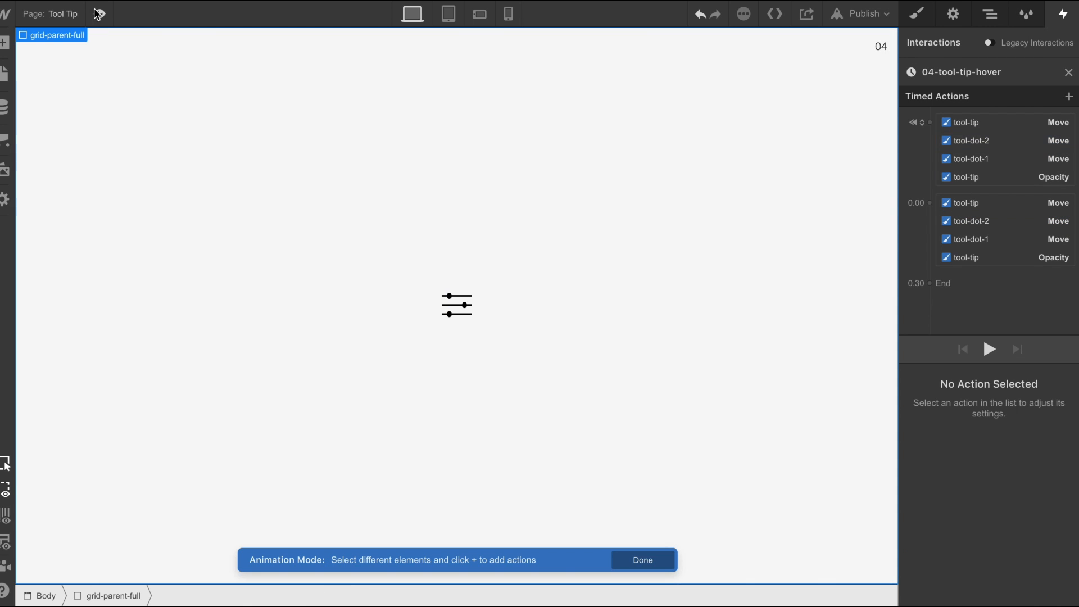
Preview the page and test the mouse hover on the settings icon, then return to the designer
{"action": "left_click", "coordinate": [100, 13]}
{"action": "mouse_move", "coordinate": [523, 317]}
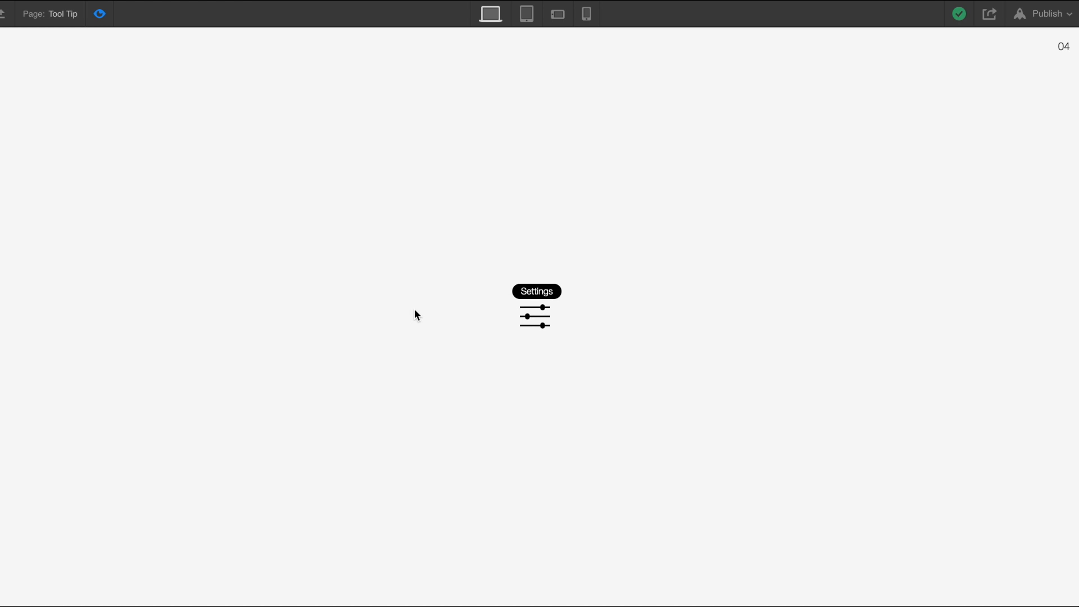
{"action": "left_click", "coordinate": [108, 15]}
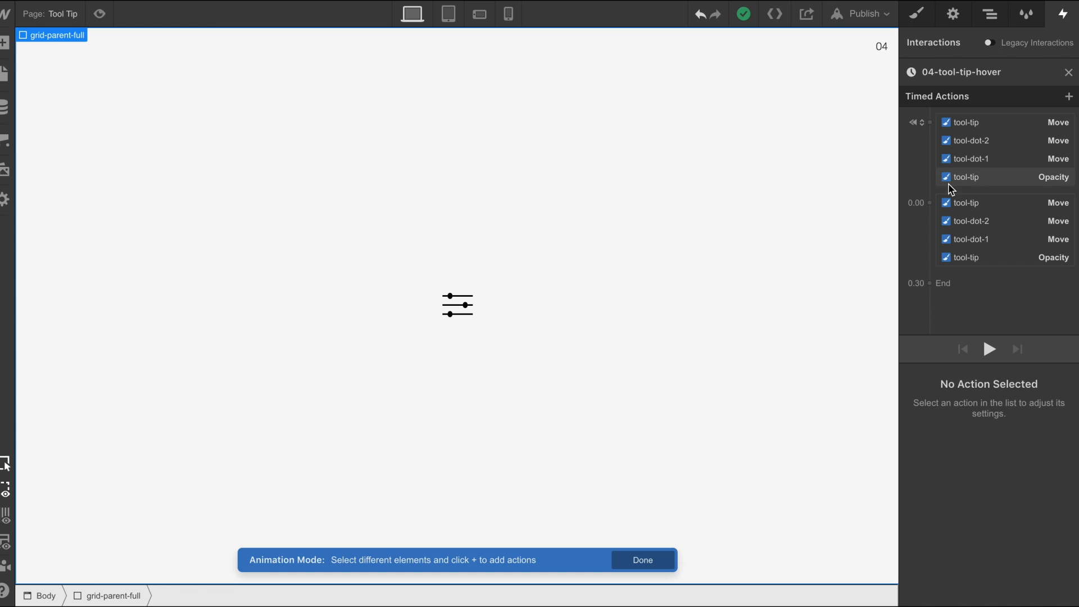
Close the 04-tool-tip-hover animation and set the hover-out action of tool-tip-parent-1 to Start an Animation
{"action": "left_click", "coordinate": [1068, 73]}
{"action": "scroll", "coordinate": [1003, 254], "scroll_direction": "down", "scroll_amount": 1}
{"action": "scroll", "coordinate": [1004, 254], "scroll_direction": "down", "scroll_amount": 5}
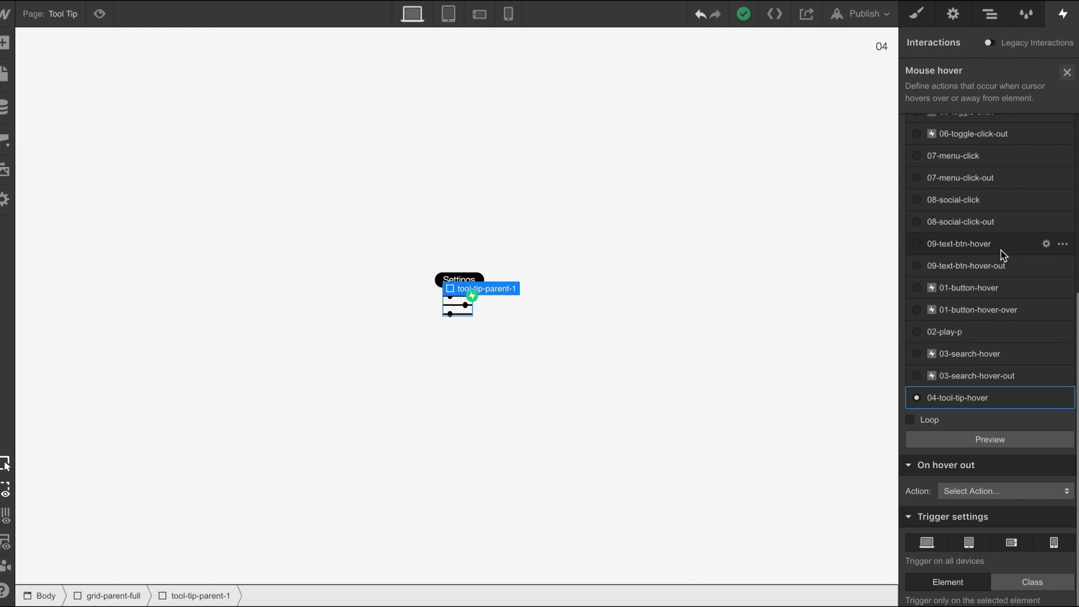
{"action": "left_click", "coordinate": [952, 489]}
{"action": "left_click", "coordinate": [943, 212]}
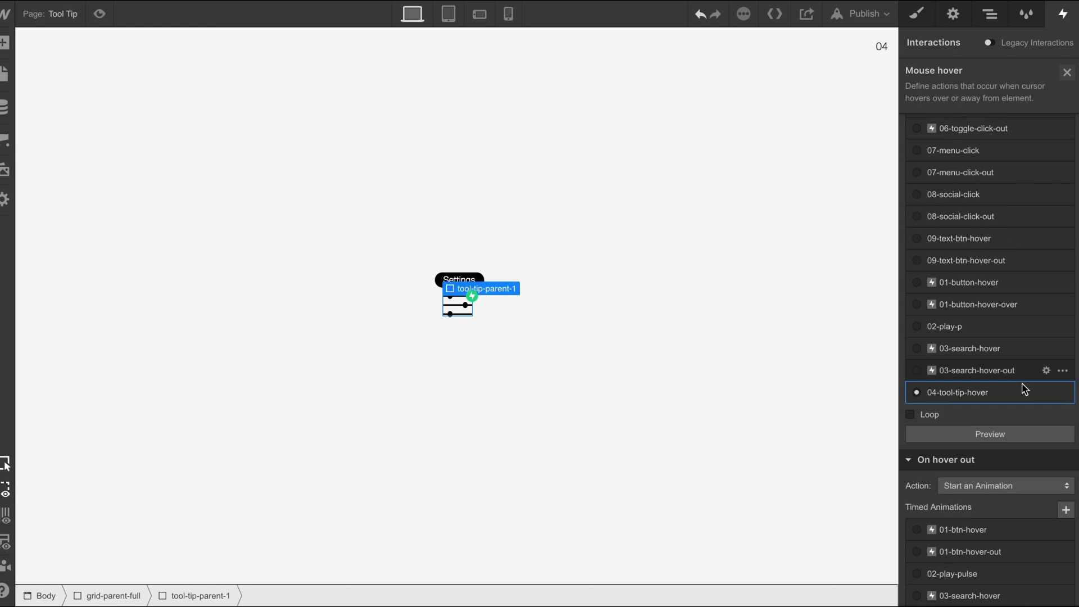
Duplicate the 04-tool-tip-hover animation for the hover out and open the copy for editing
{"action": "scroll", "coordinate": [1020, 410], "scroll_direction": "down", "scroll_amount": 5}
{"action": "left_click", "coordinate": [1062, 474]}
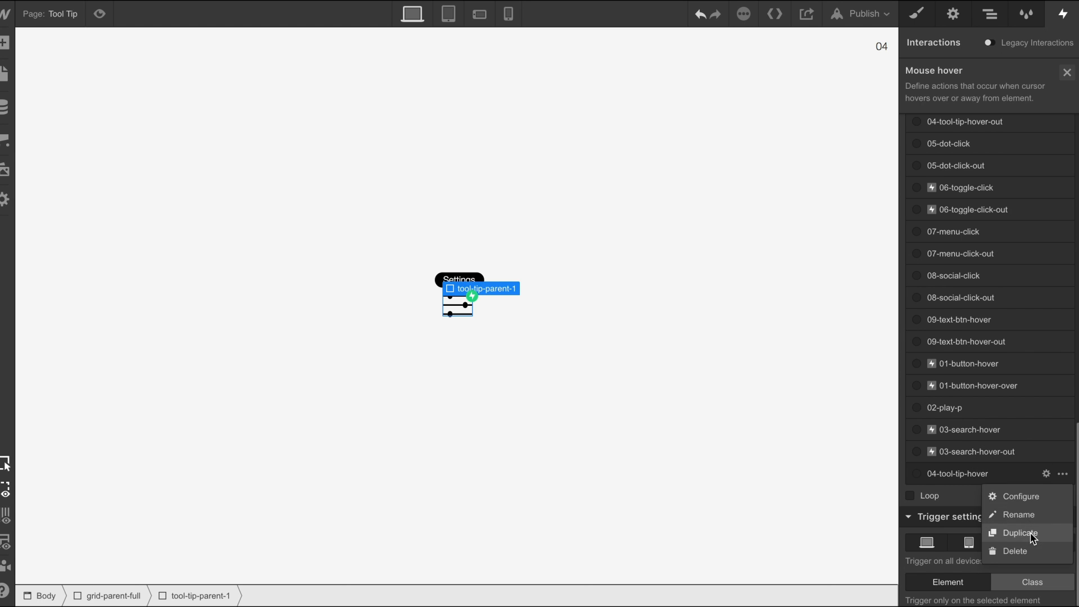
{"action": "left_click", "coordinate": [1030, 532]}
{"action": "left_click", "coordinate": [1044, 517]}
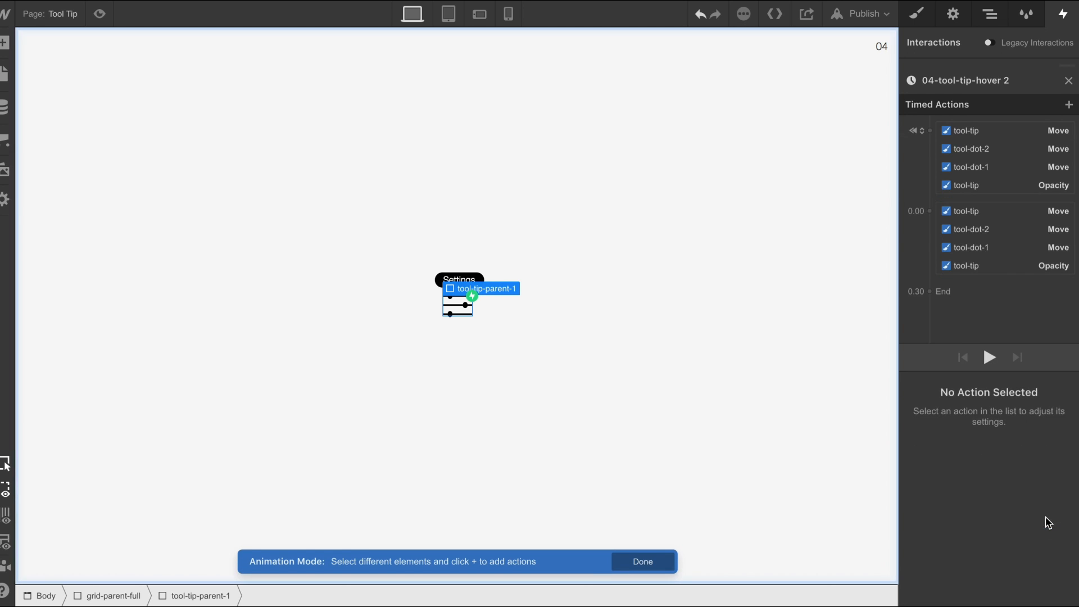
Delete all four timed actions that follow the initial state in the duplicated animation
{"action": "left_click", "coordinate": [985, 205]}
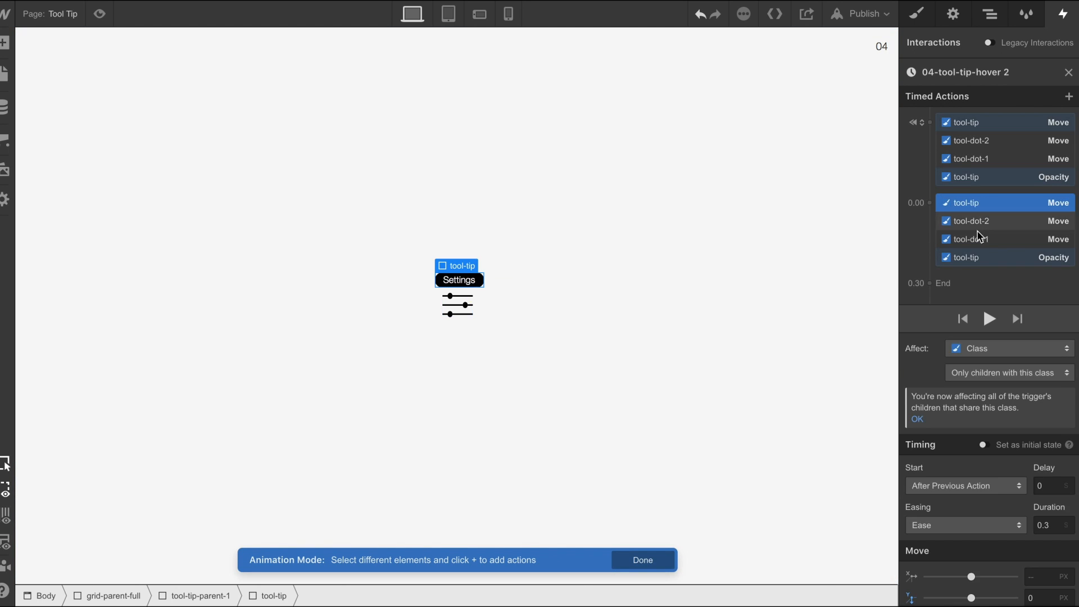
{"action": "left_click", "coordinate": [977, 259], "text": "shift"}
{"action": "right_click", "coordinate": [977, 259]}
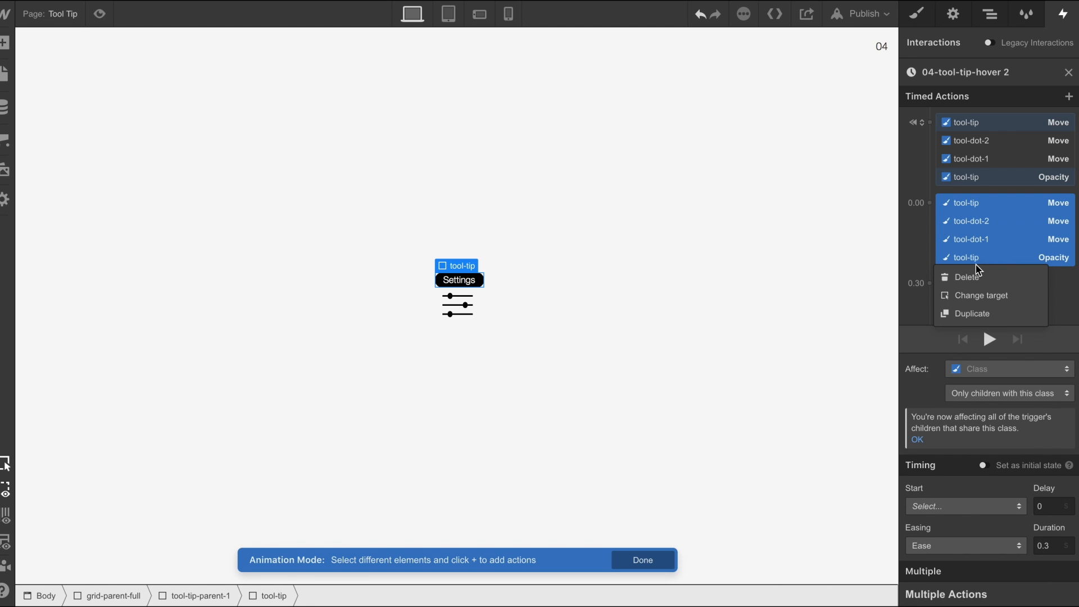
{"action": "left_click", "coordinate": [975, 273]}
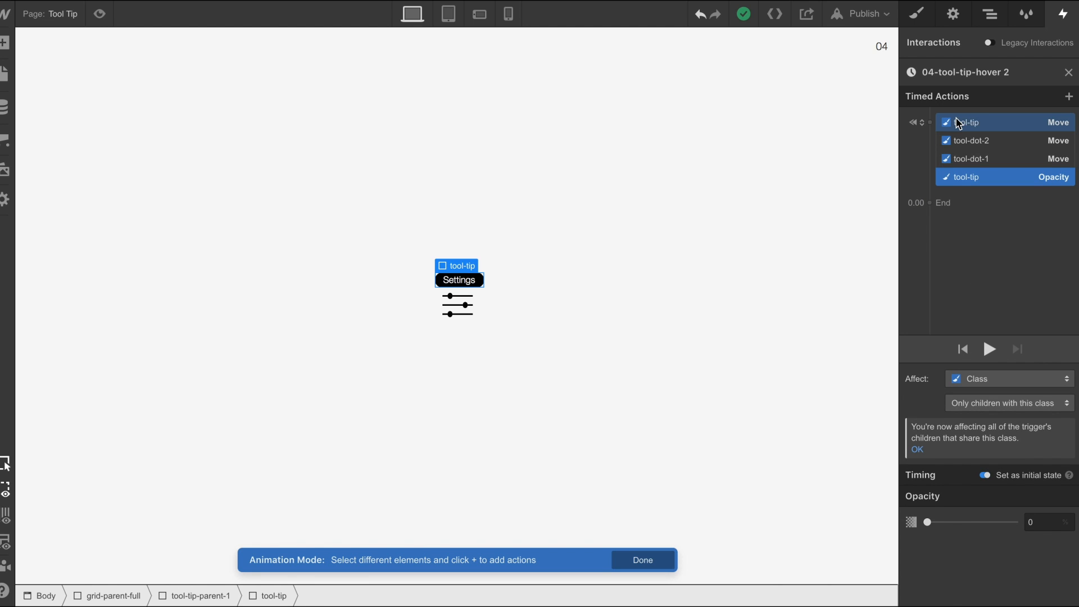
Turn off the initial state for the four remaining actions and give them Ease easing with a 0.3 s duration
{"action": "left_click", "coordinate": [959, 124], "text": "shift"}
{"action": "left_click", "coordinate": [986, 476]}
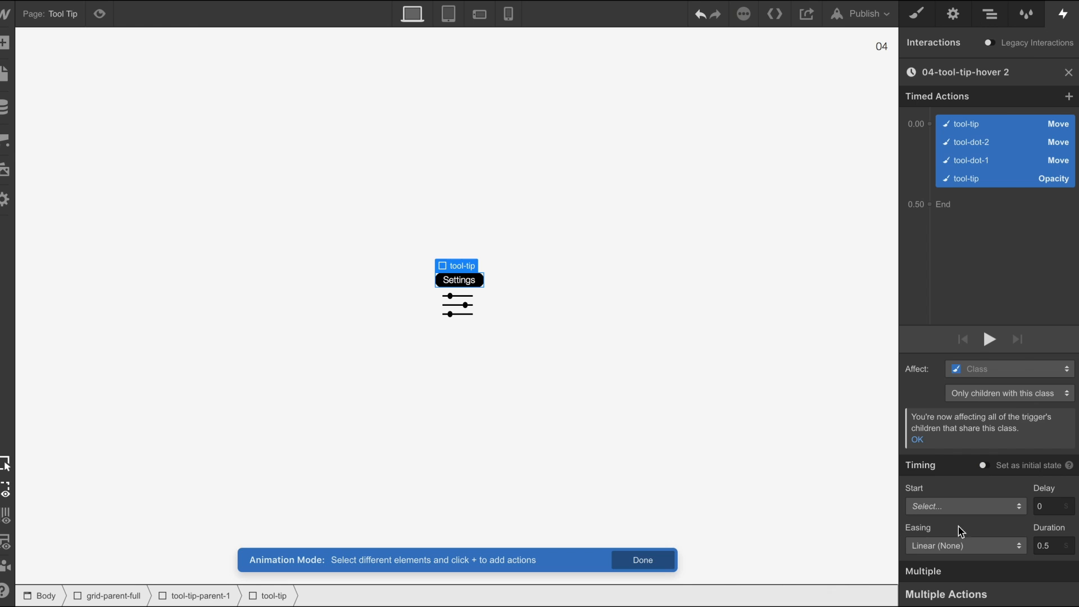
{"action": "left_click", "coordinate": [965, 546]}
{"action": "left_click", "coordinate": [914, 49]}
{"action": "left_click", "coordinate": [1055, 548]}
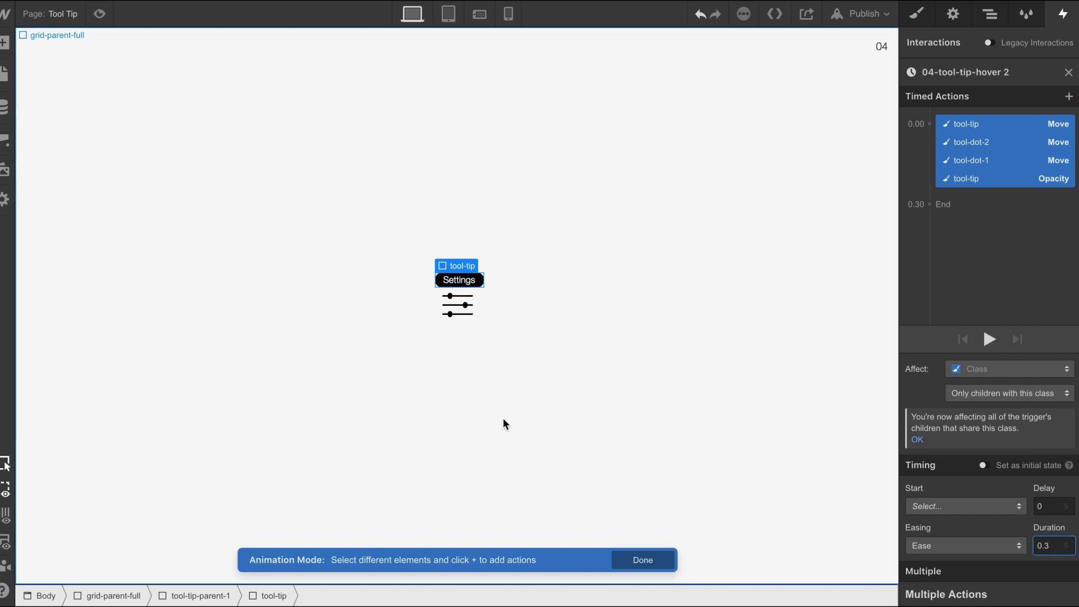
Preview the page to test the tool-tip's hover and hover-out animations
{"action": "left_click", "coordinate": [487, 403]}
{"action": "left_click", "coordinate": [104, 18]}
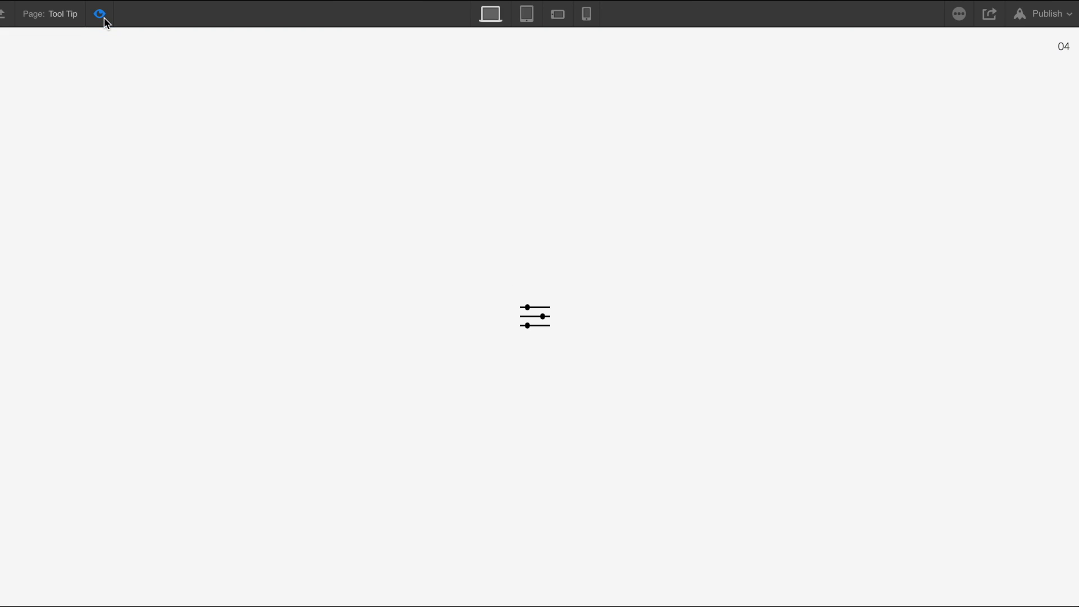